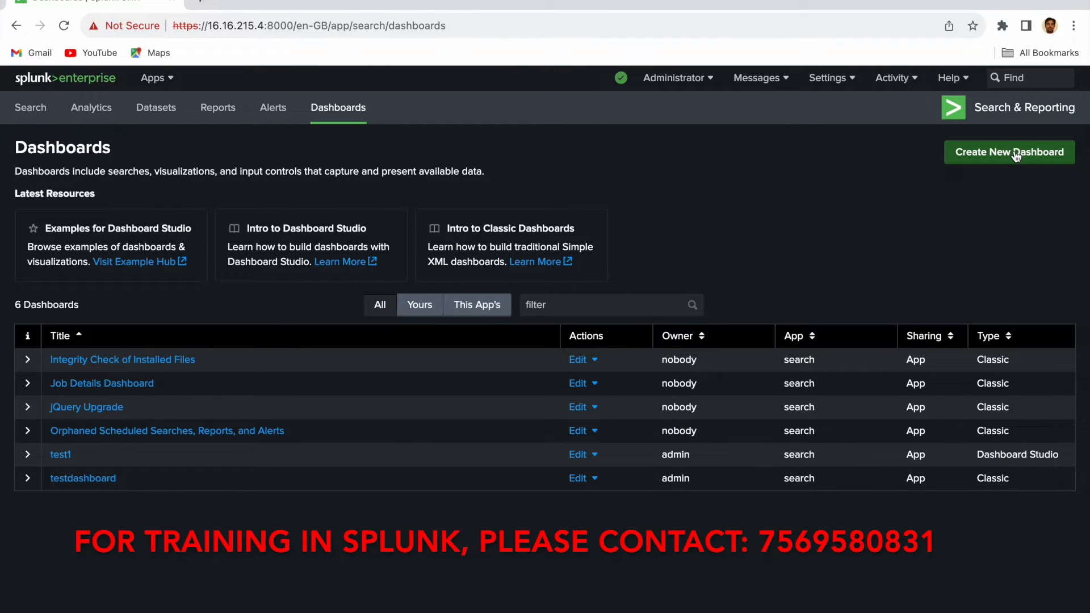
Start a new dashboard titled "Demo Dashboard" with the description "This is a Dashboard Studio for Table Input"
left_click(1016, 157)
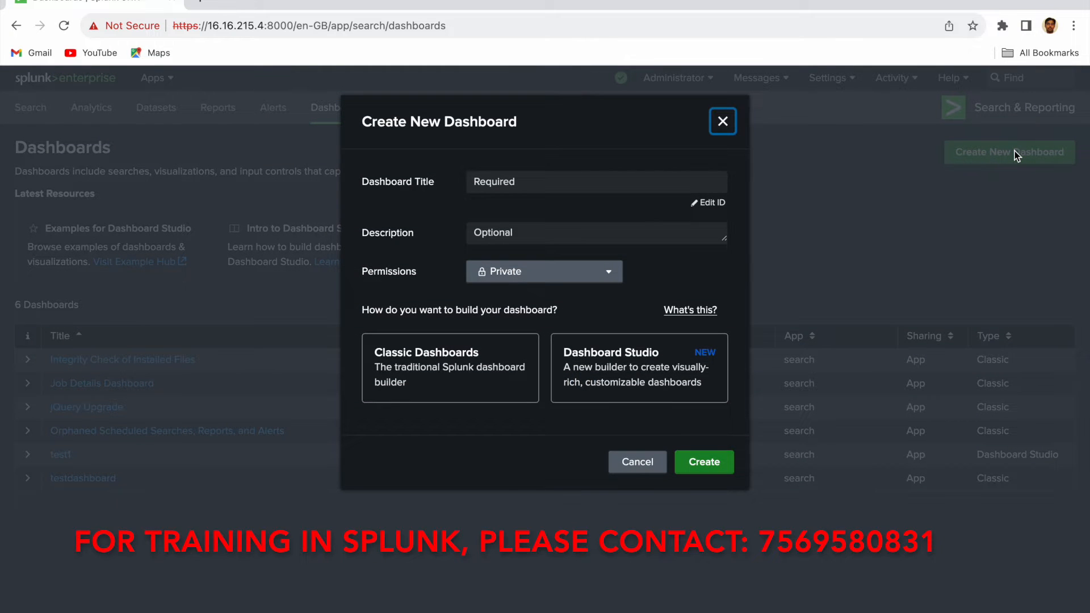
left_click(580, 188)
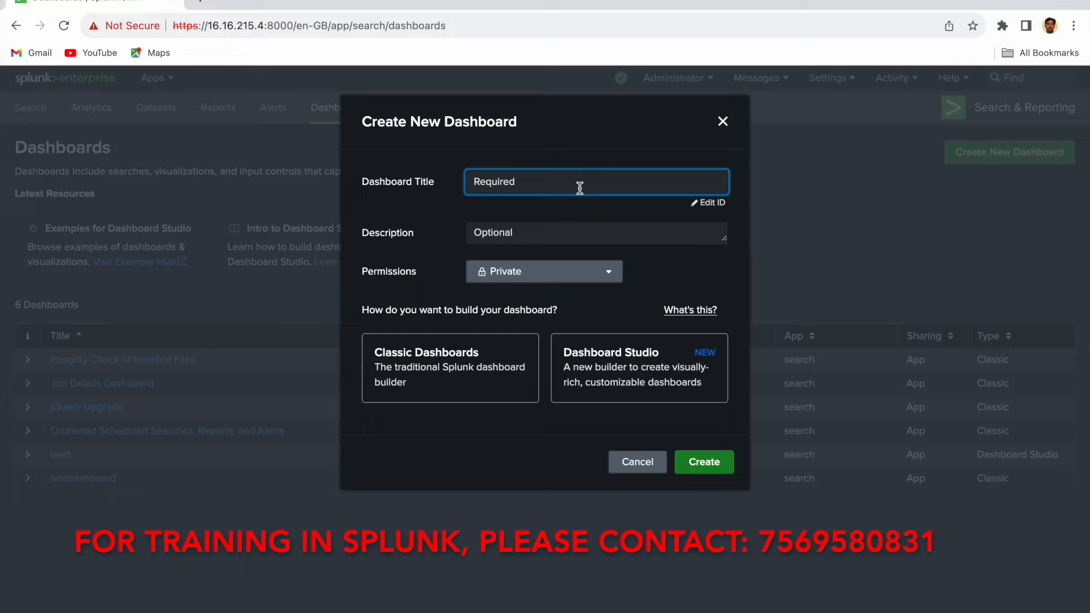
type("Demo Dashboard")
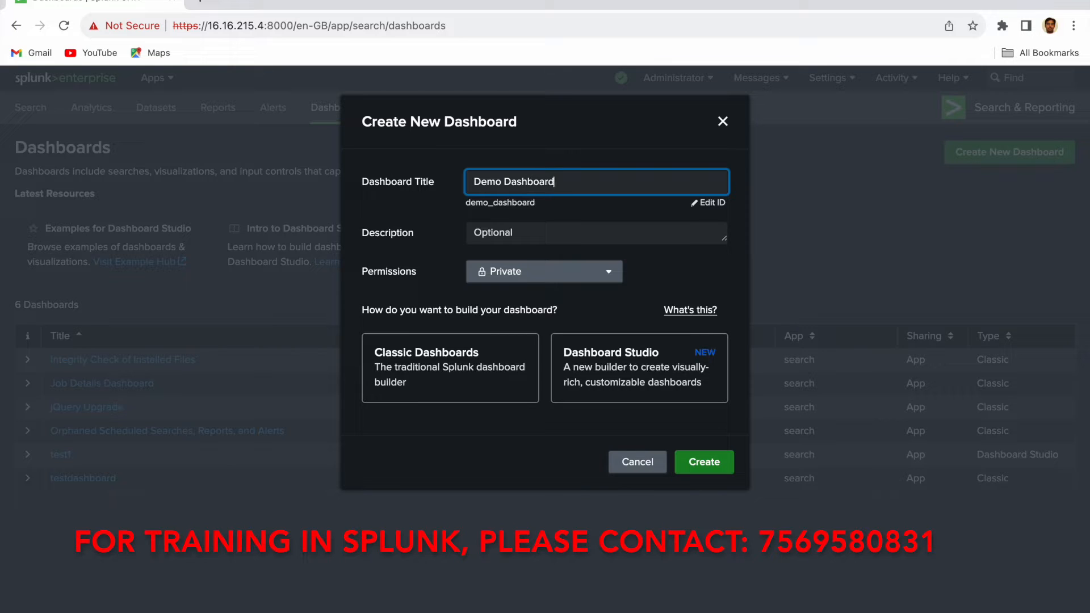
left_click(563, 236)
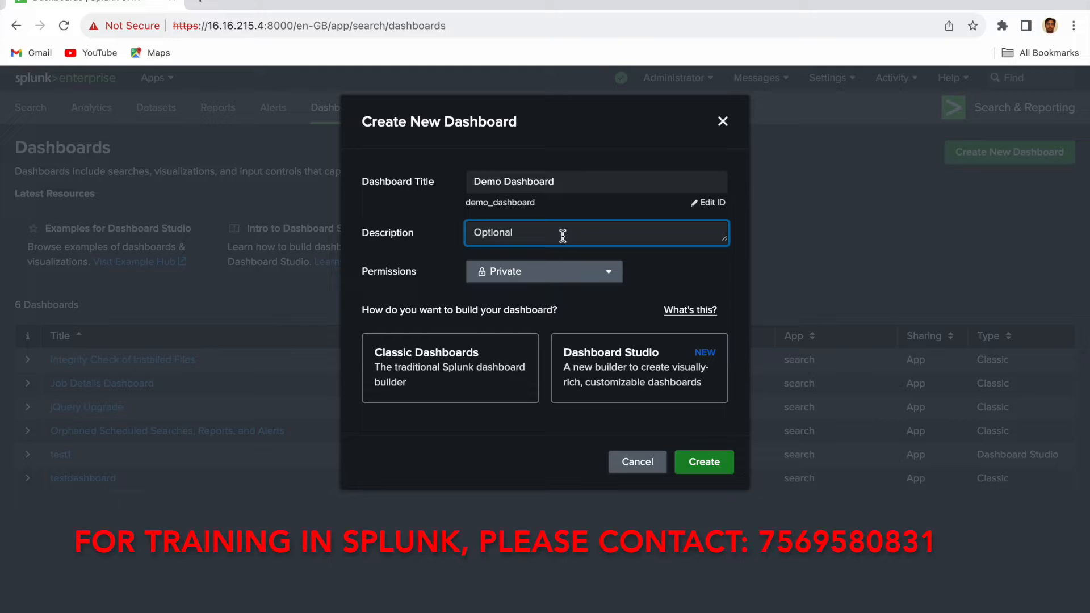
type("This is a")
type("Dashboard S")
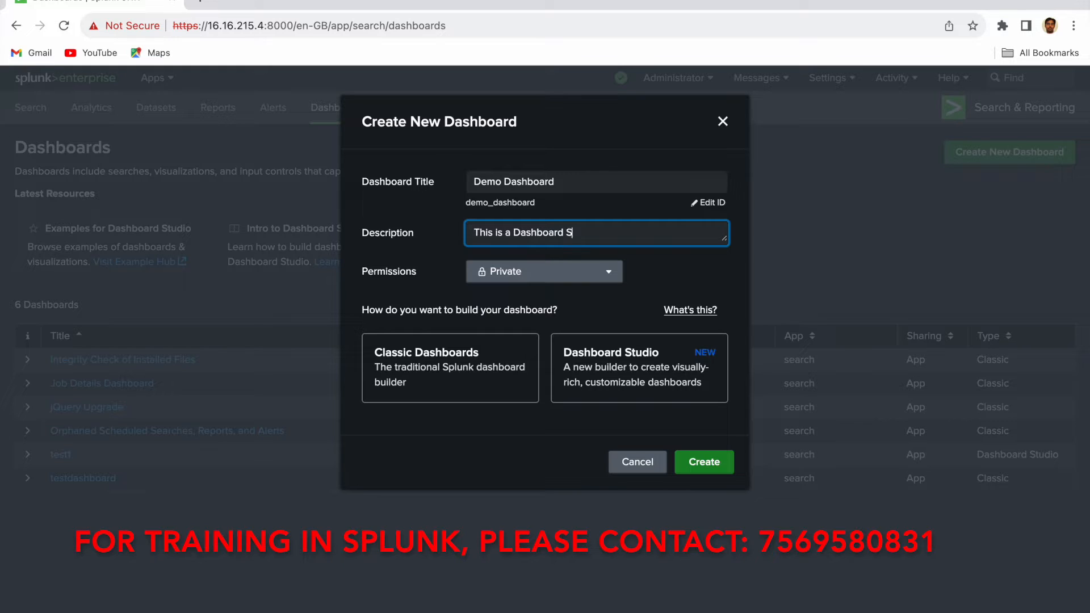
type("tudio for Table l")
type("nput")
Share the new dashboard in the app and create it with Dashboard Studio in Absolute layout mode
left_click(544, 276)
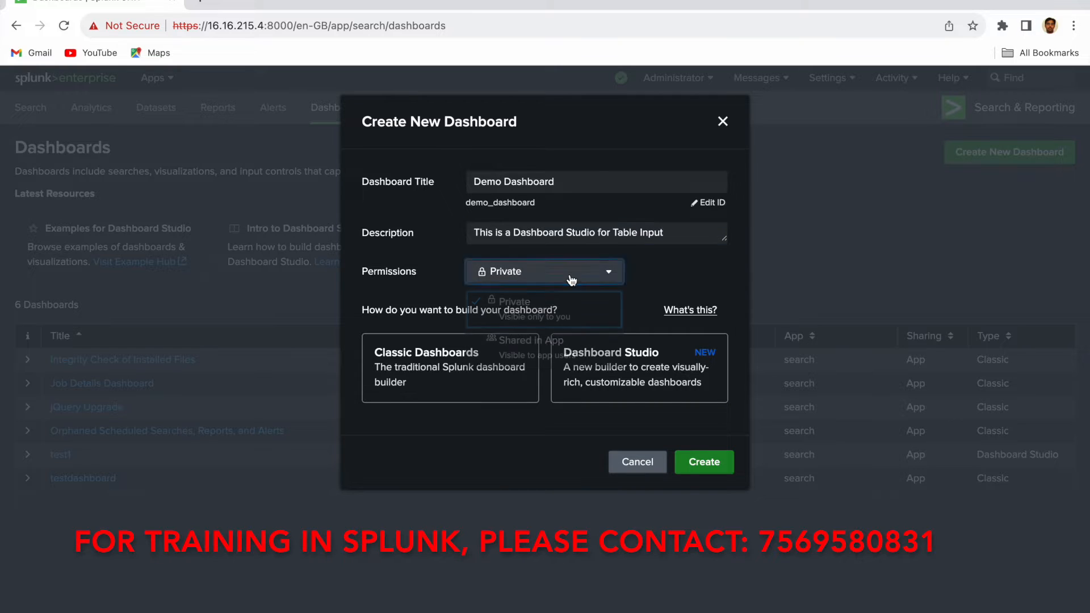
left_click(556, 343)
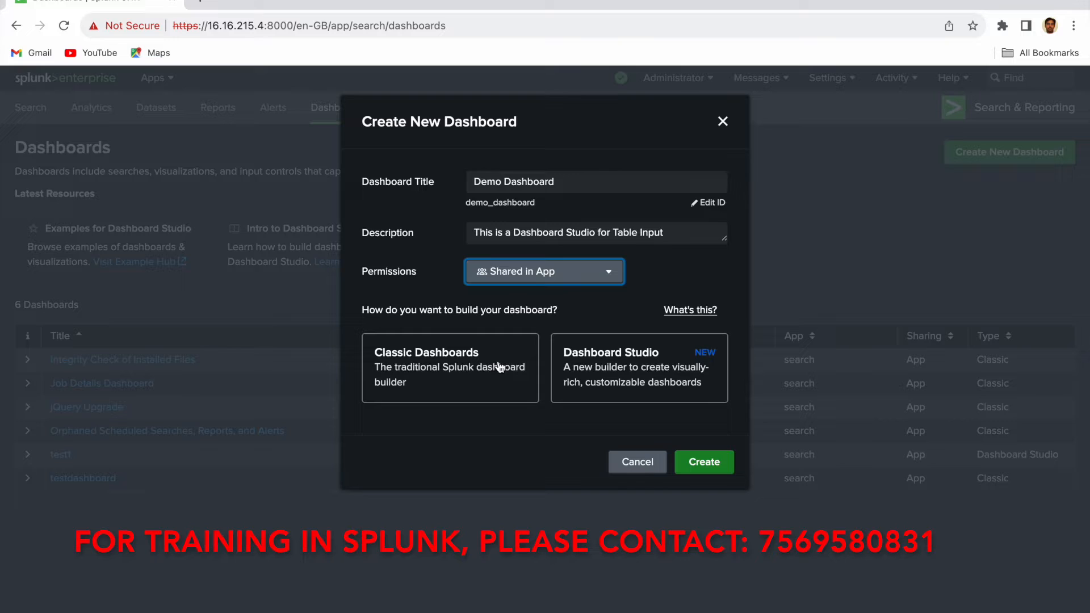
left_click(631, 372)
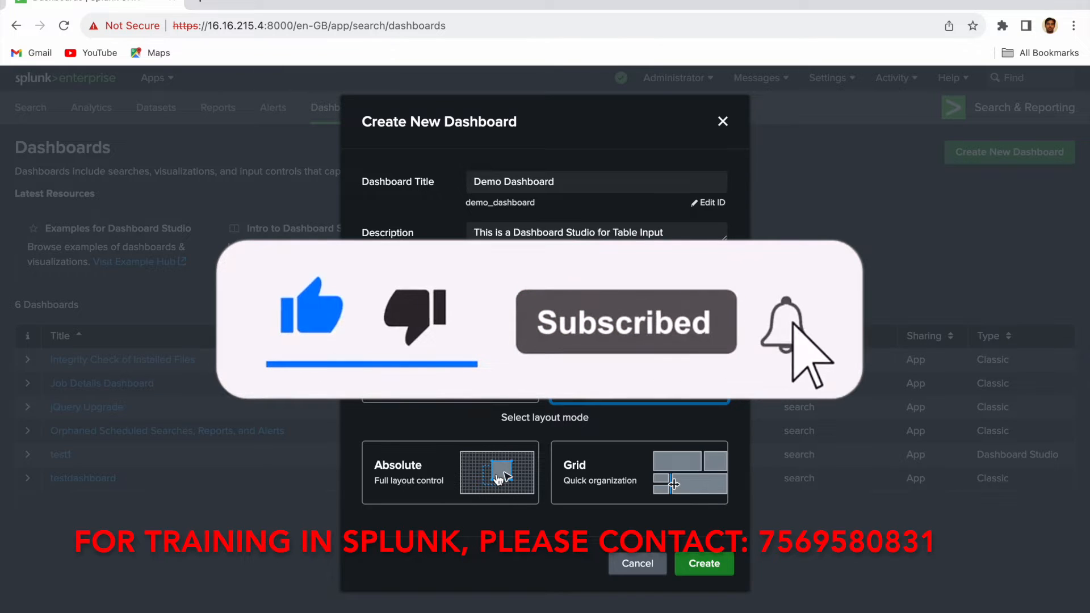
left_click(498, 480)
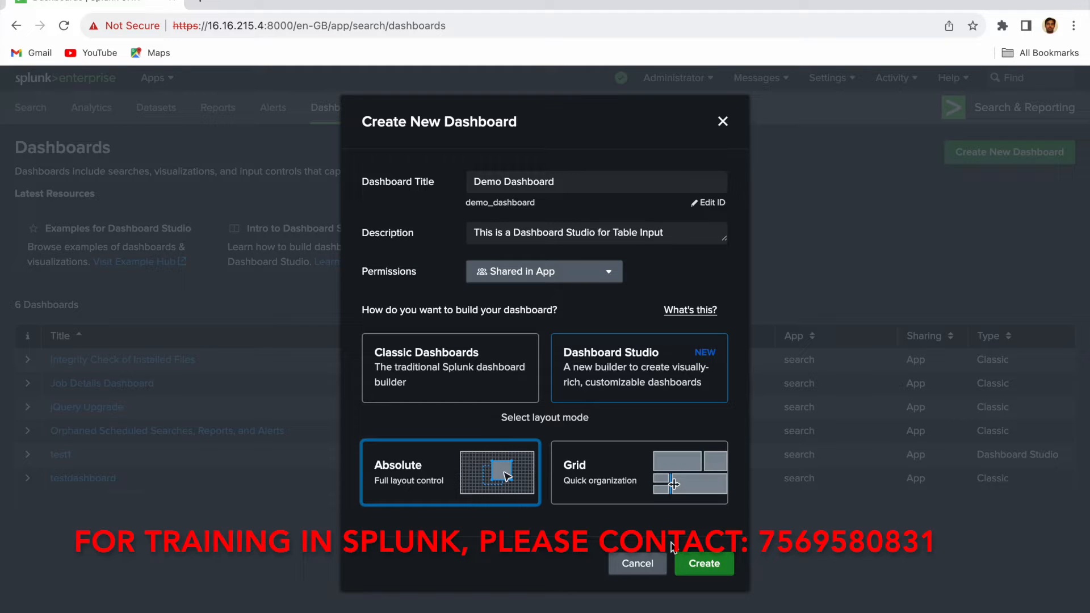
left_click(705, 563)
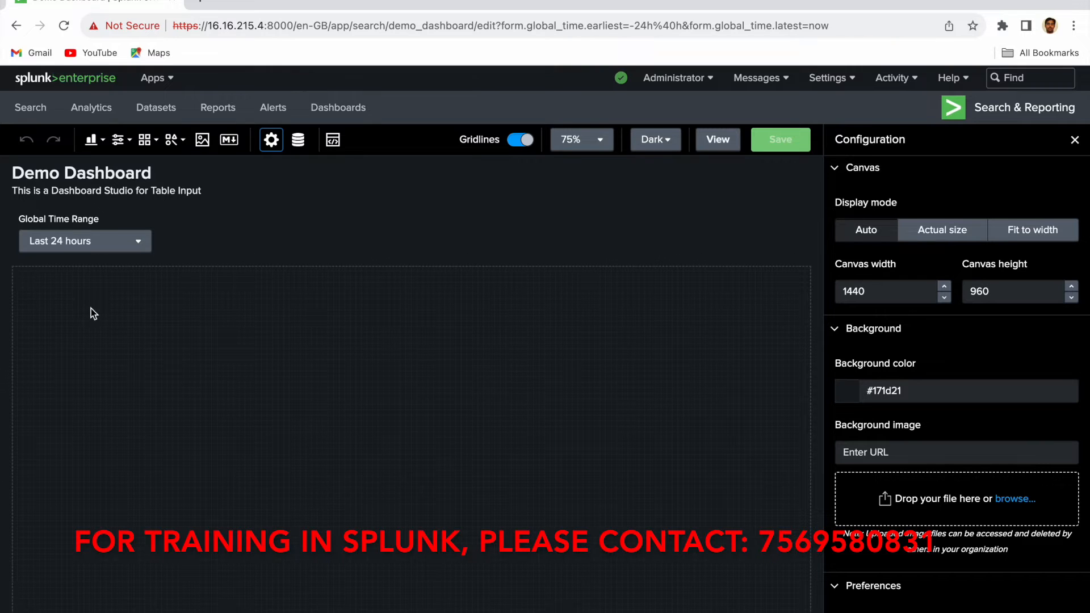
left_click(103, 147)
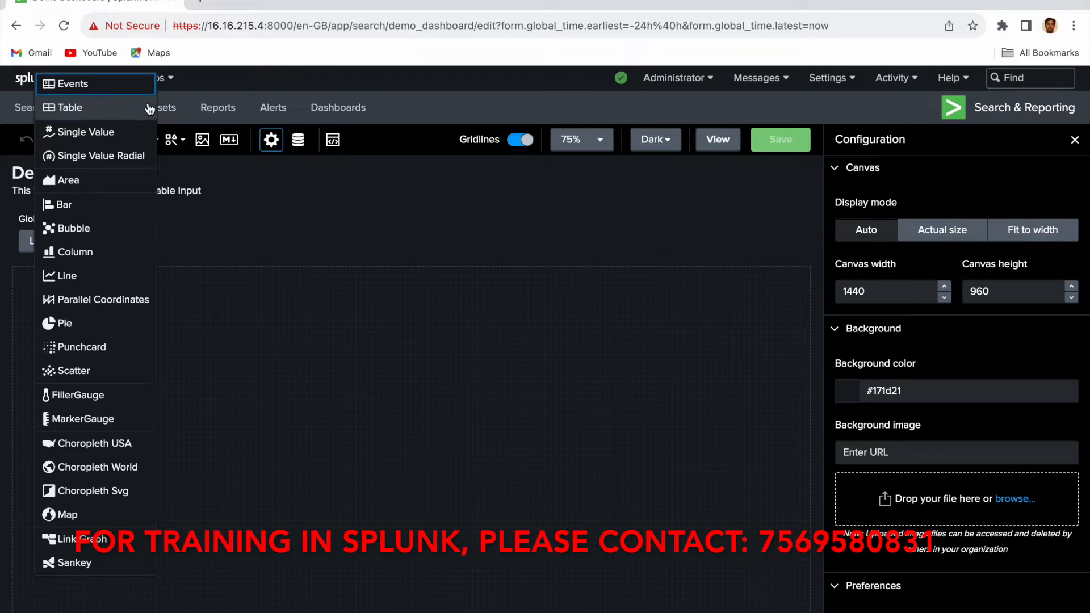
left_click(199, 83)
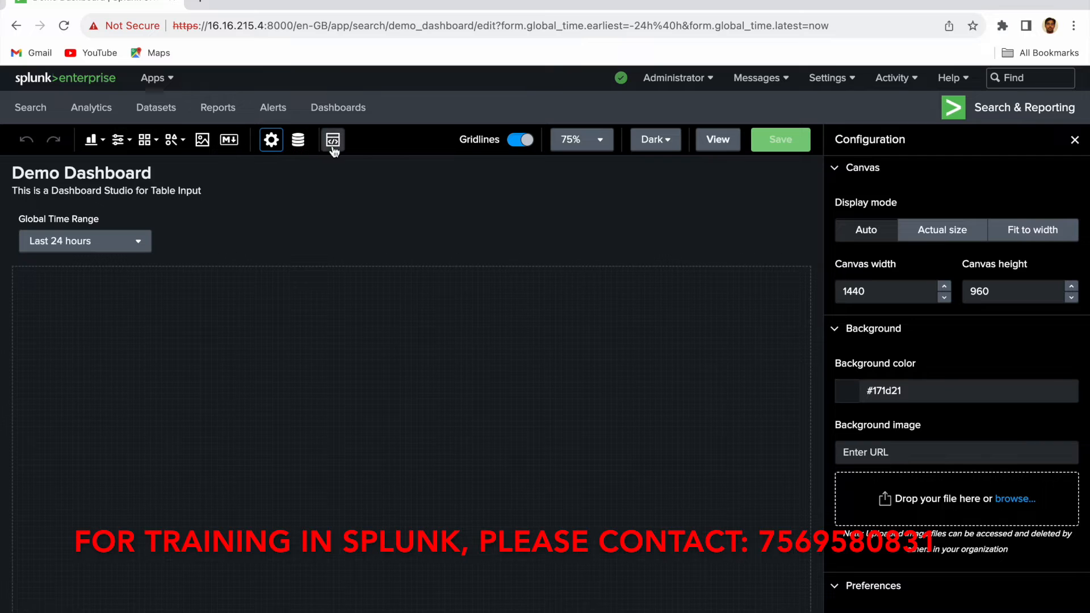
left_click(119, 142)
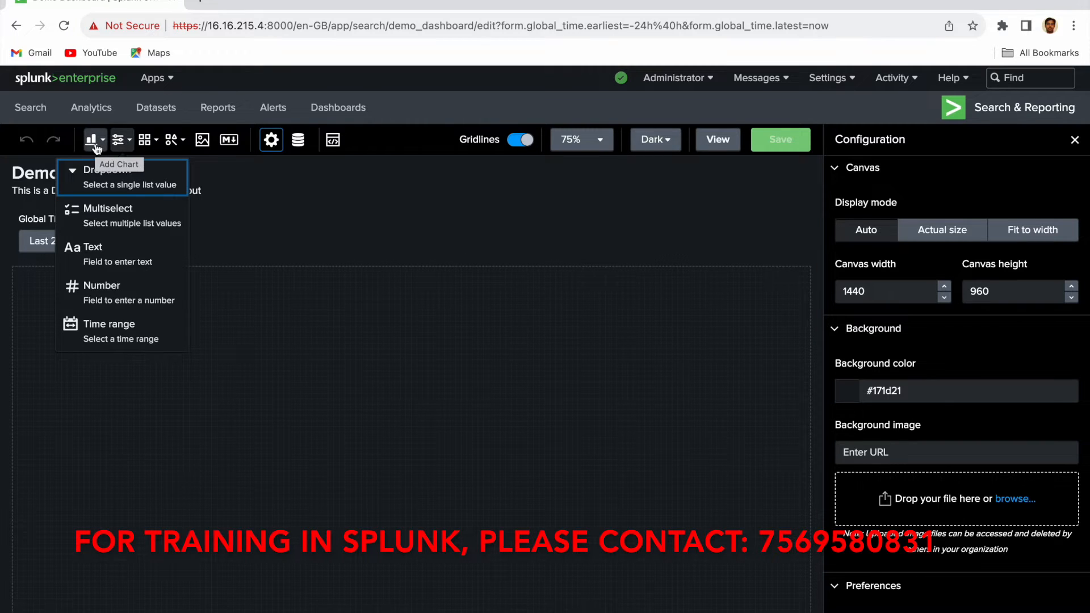
left_click(421, 77)
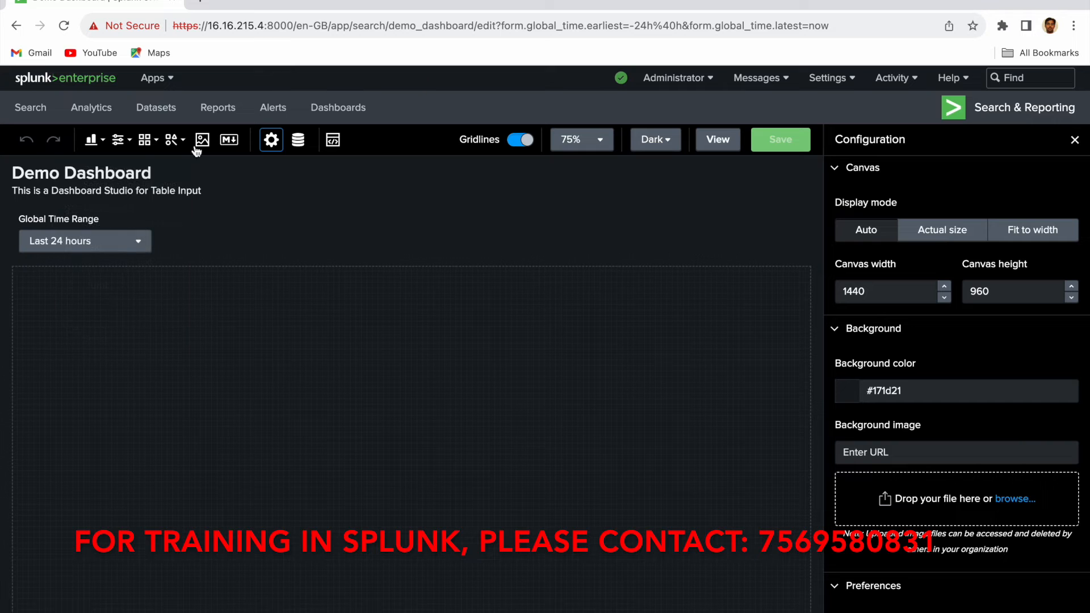
Add the check mark icon to the canvas and move it to about X 350, Y 90
left_click(148, 146)
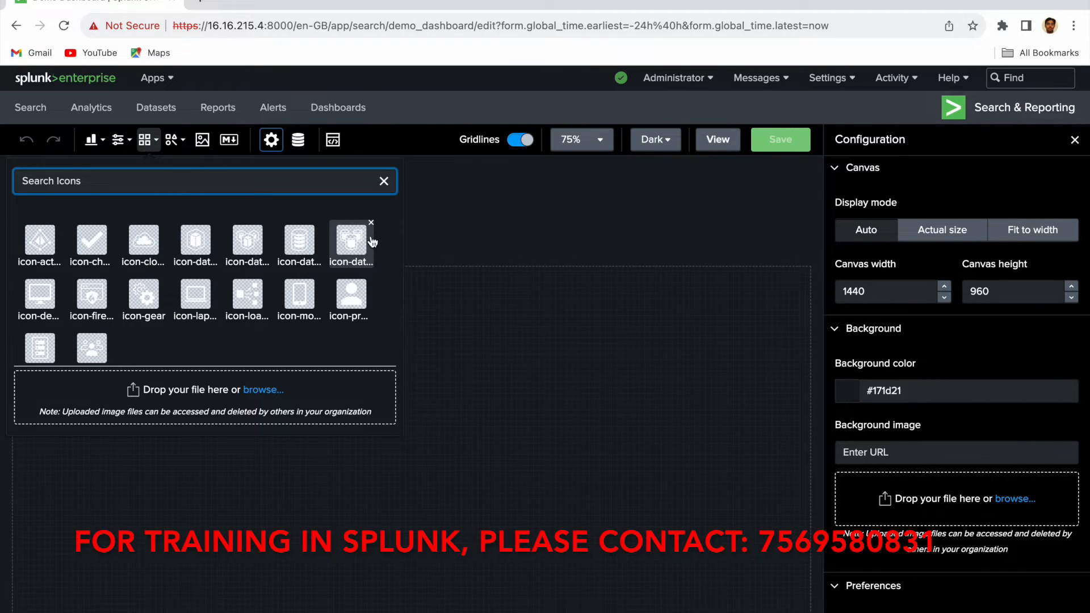
left_click(91, 241)
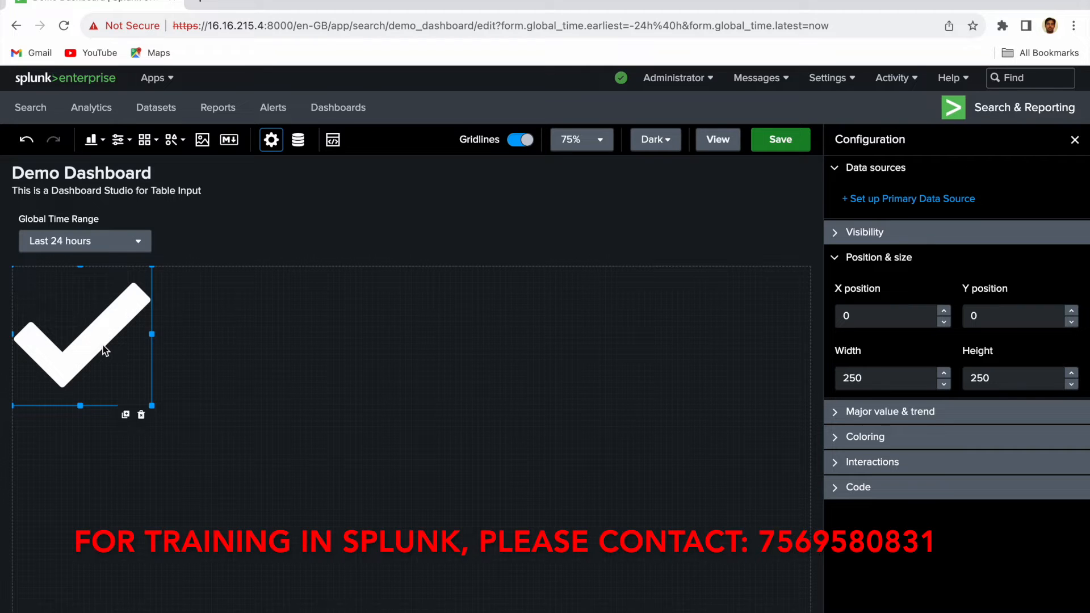
left_click_drag(106, 345, 296, 396)
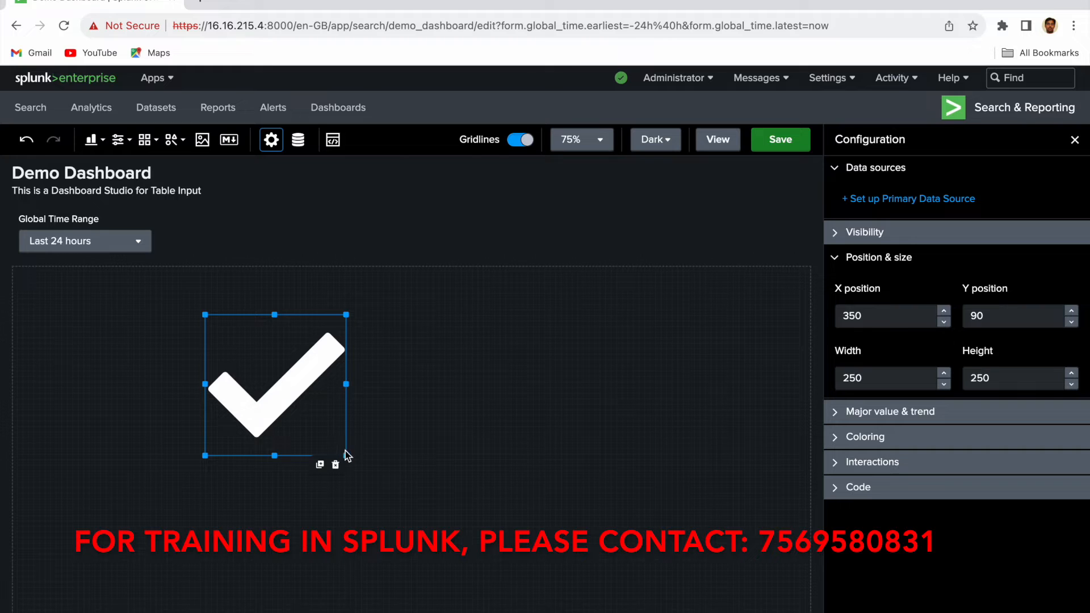
Try shrinking and enlarging the check mark icon, ending at about 560 by 380, and delete it from the canvas
left_click_drag(348, 457, 259, 376)
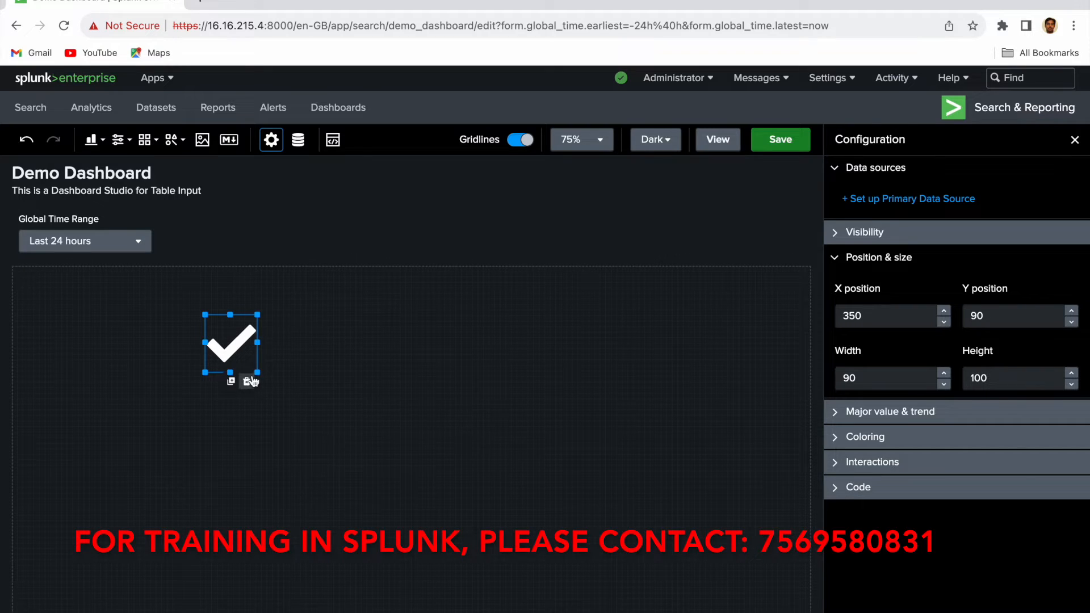
left_click_drag(257, 374, 229, 341)
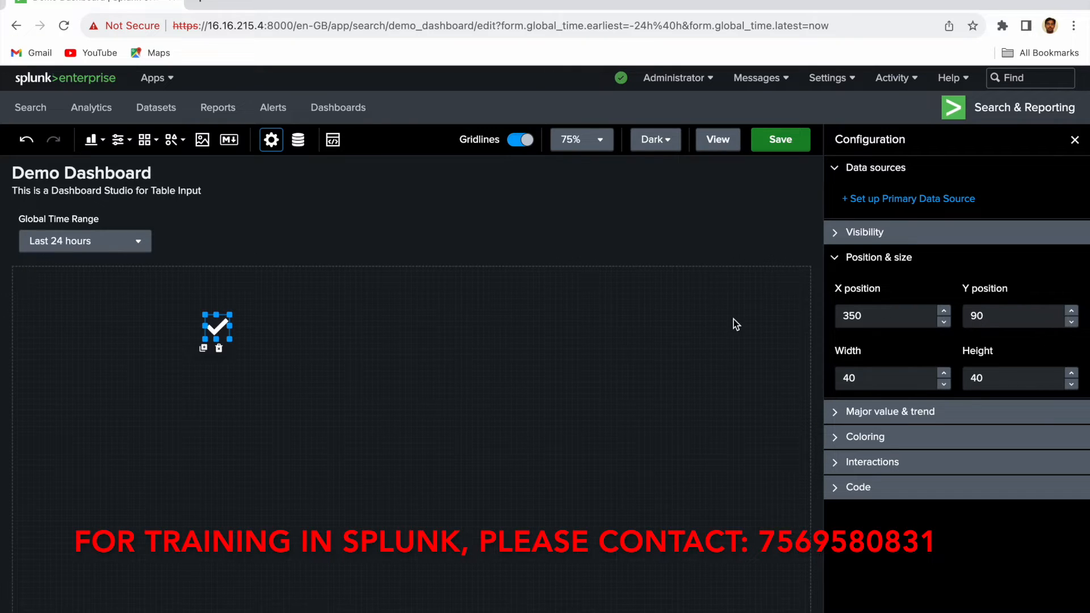
left_click_drag(228, 339, 518, 439)
left_click_drag(360, 440, 377, 531)
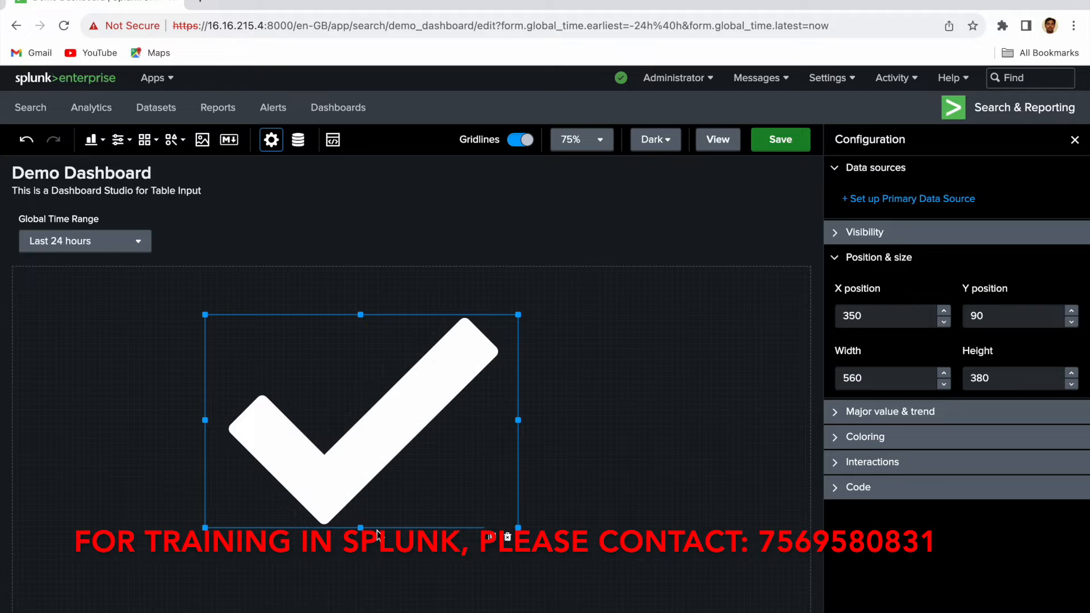
left_click(841, 440)
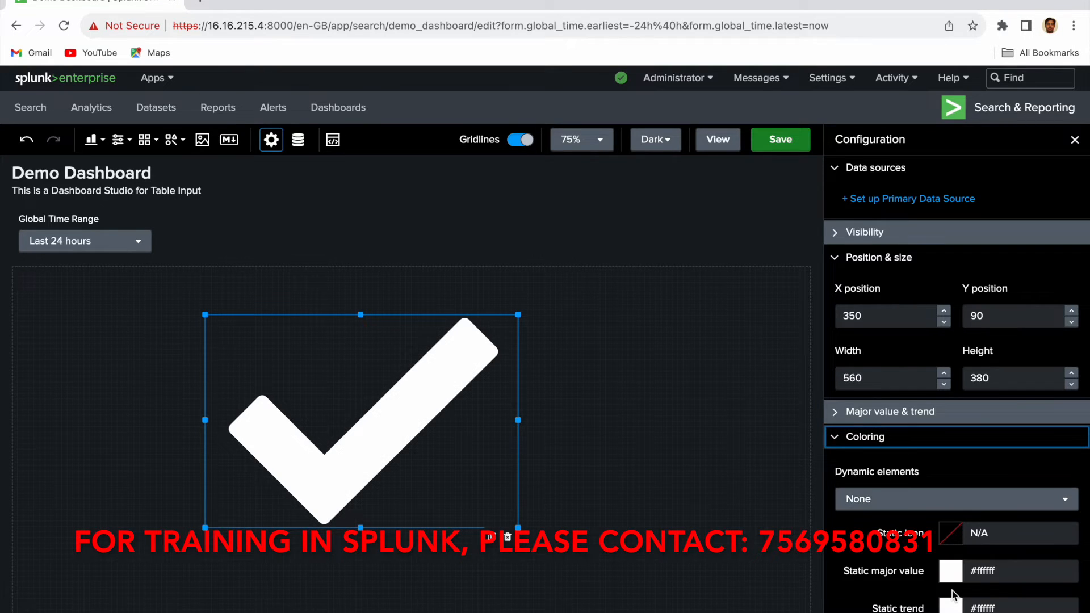
left_click(510, 542)
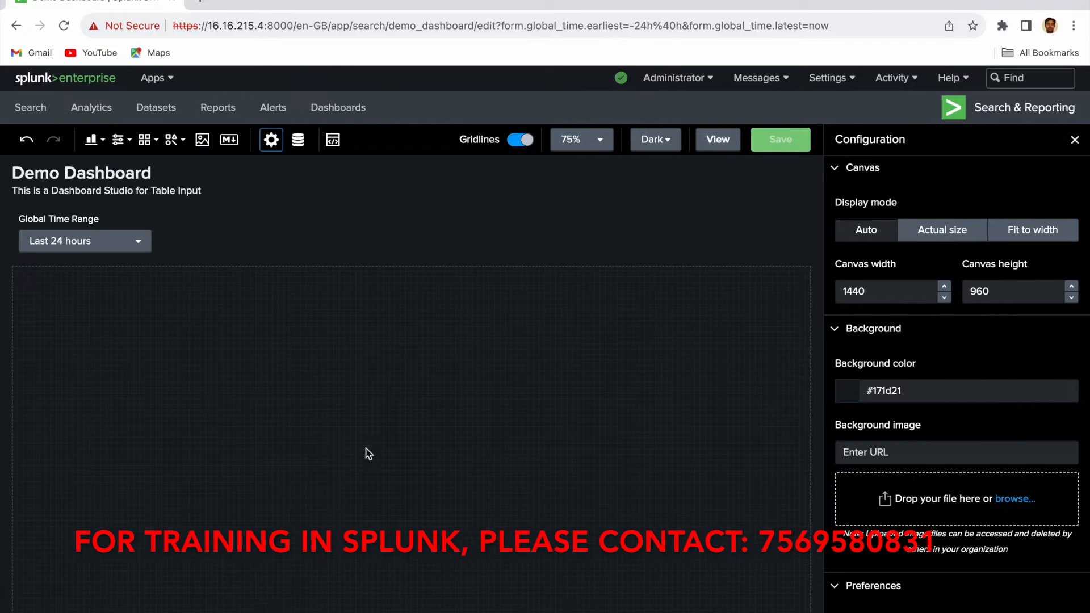
Add an image placeholder to the canvas, open its image file setting, and delete the placeholder
left_click(183, 149)
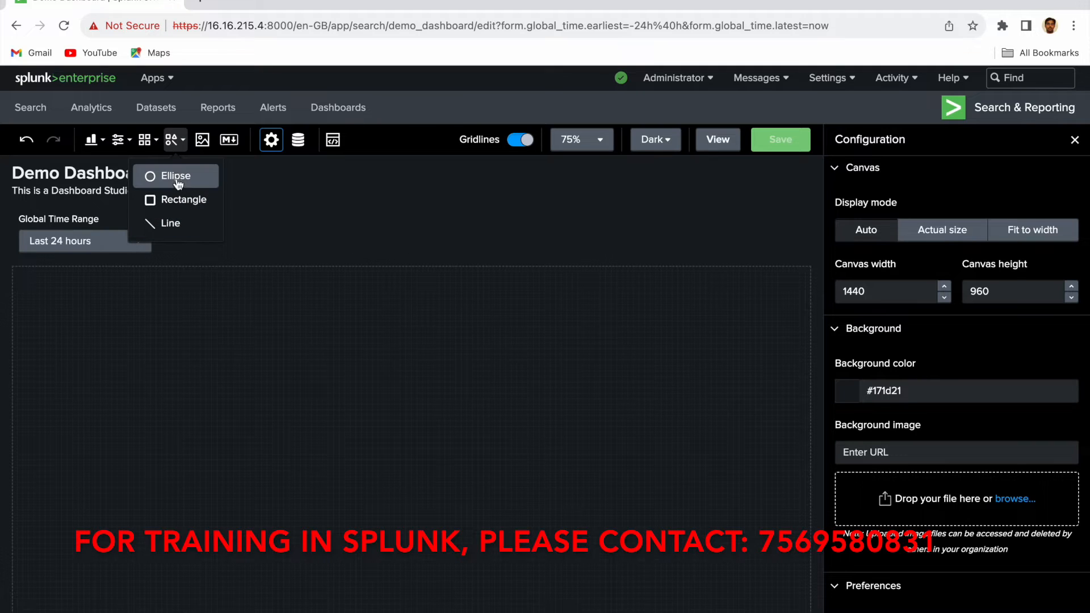
left_click(202, 139)
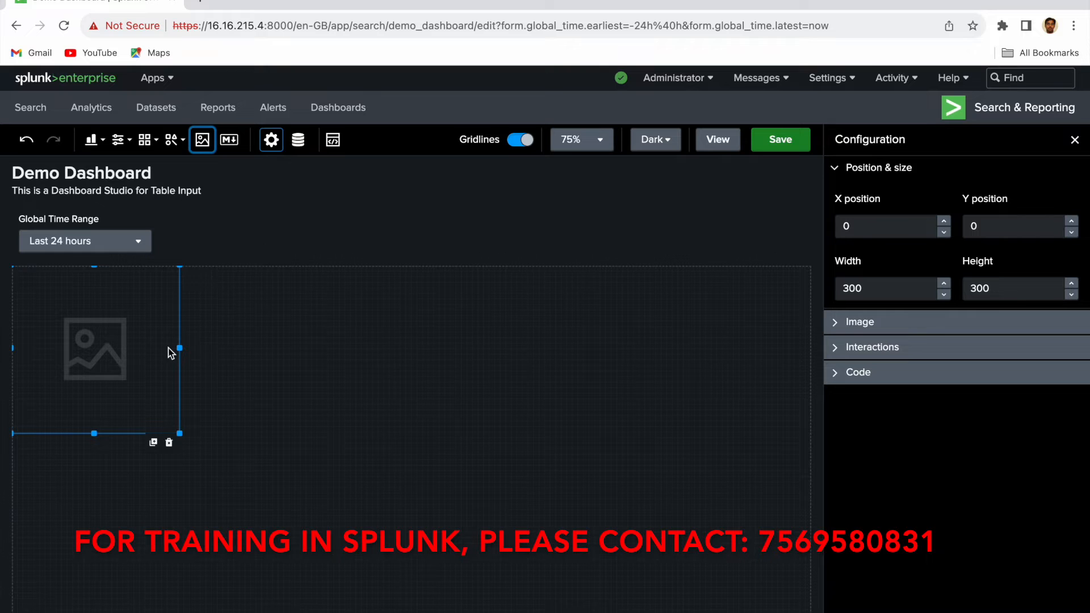
left_click(881, 324)
left_click(914, 384)
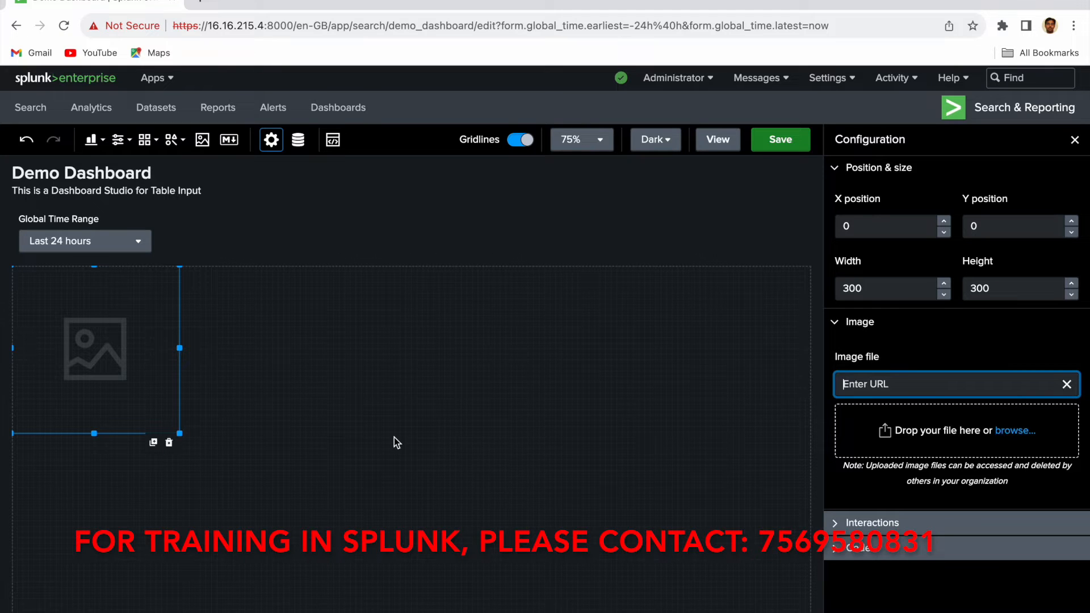
left_click(169, 443)
left_click(169, 442)
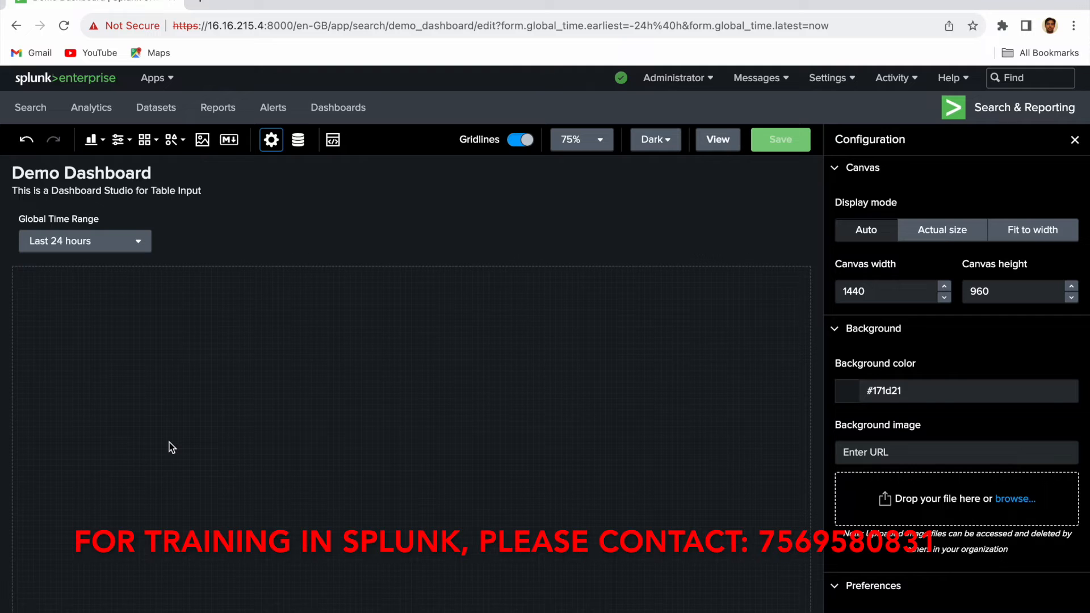
Add a Markdown text block containing "fdhfjhsdfsdk sjfhsdjk" to the canvas and delete it
left_click(230, 145)
left_click(868, 405)
type("fdhfjhsdfsdk sjfhsdjk")
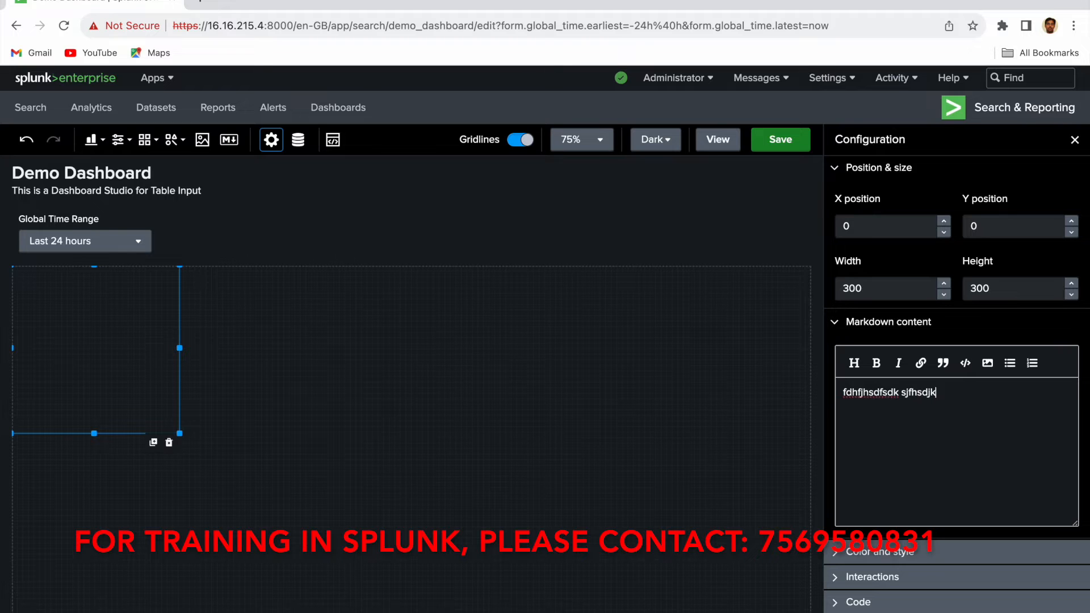
left_click(741, 383)
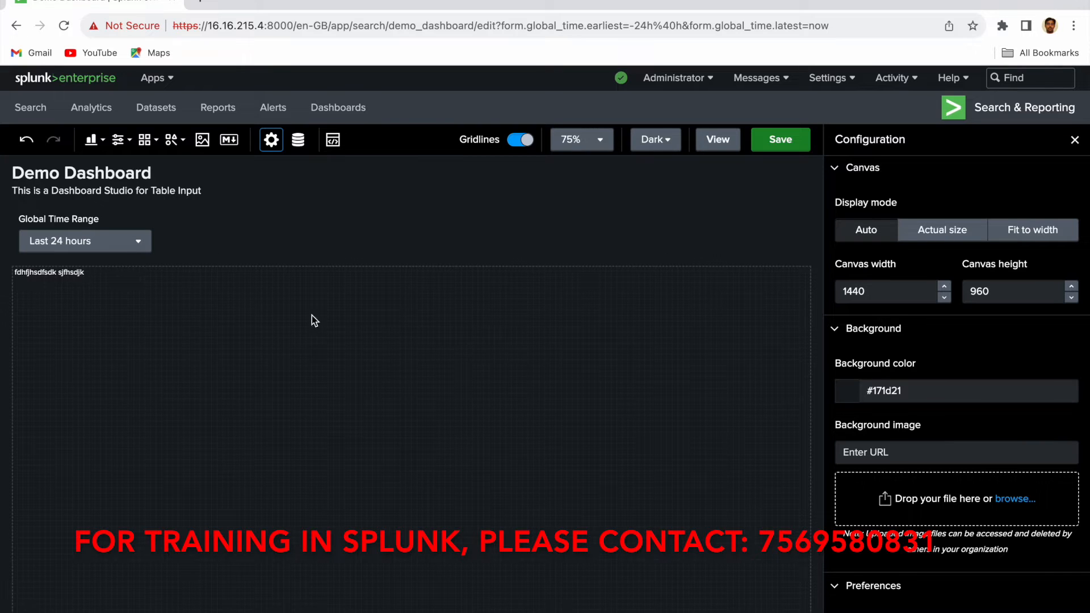
left_click(68, 292)
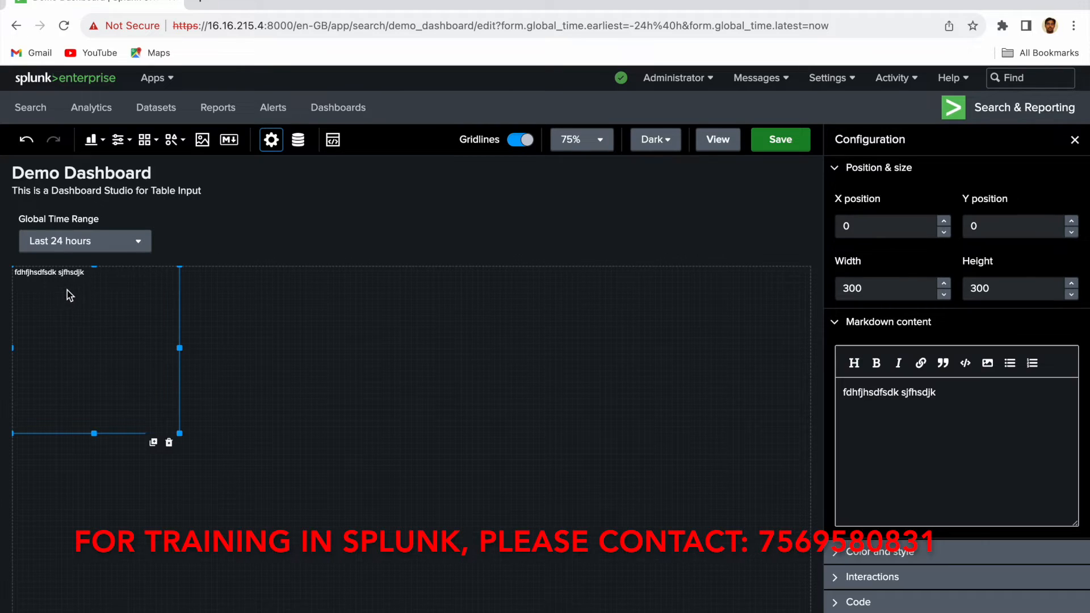
left_click(169, 442)
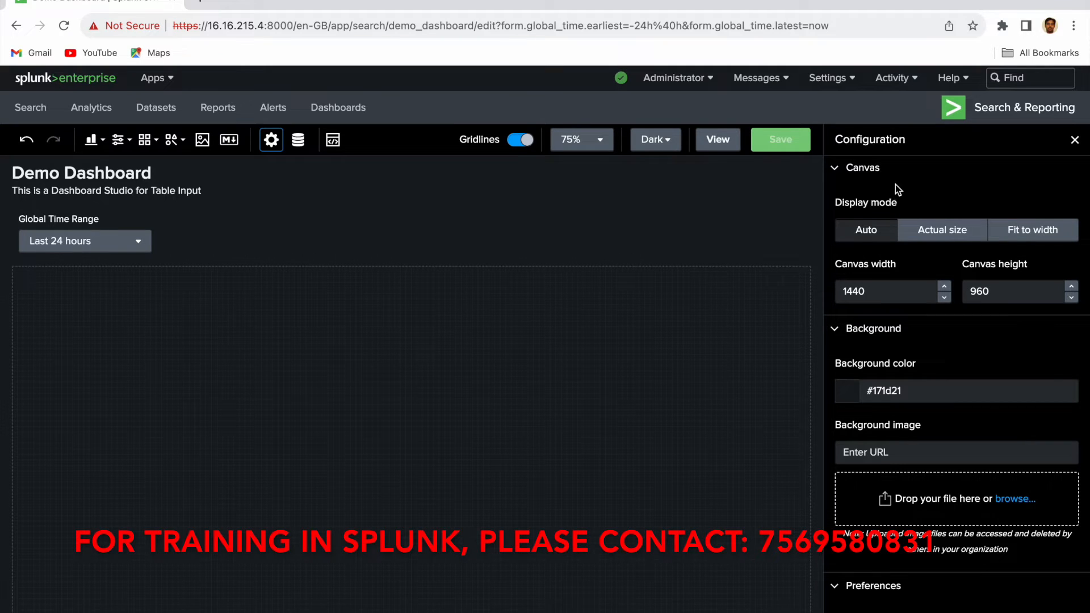
Examine the dashboard's configuration options, data source overview and JSON source code
left_click(271, 141)
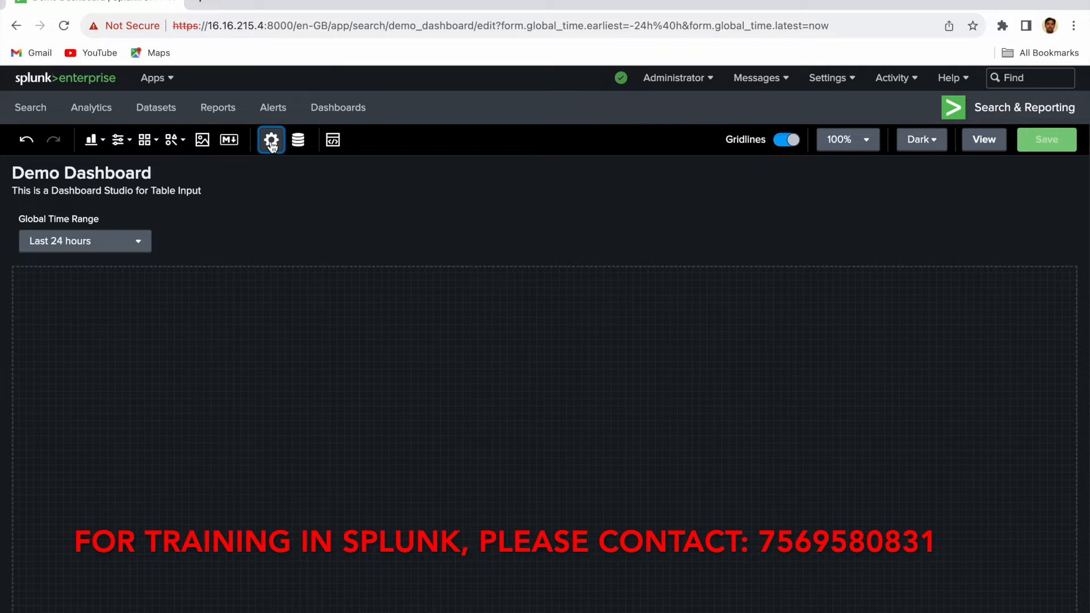
left_click(271, 141)
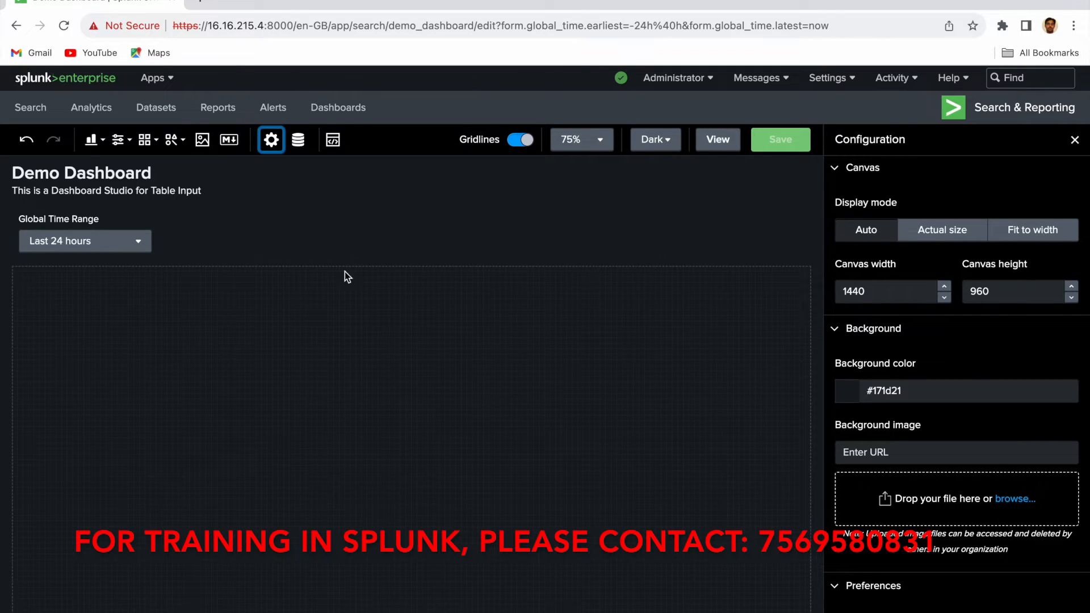
left_click(299, 142)
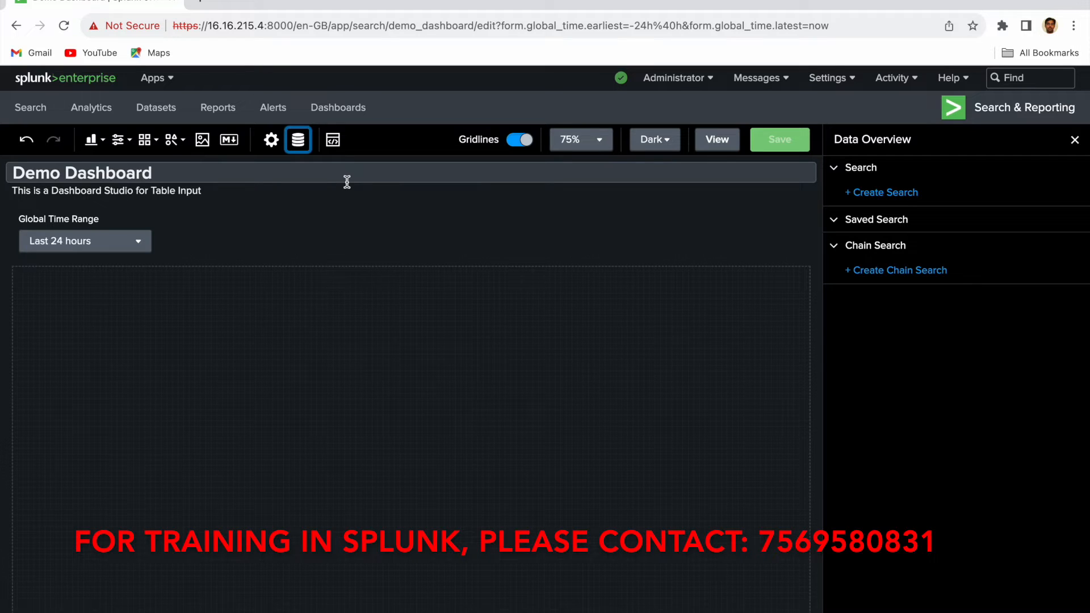
left_click(334, 143)
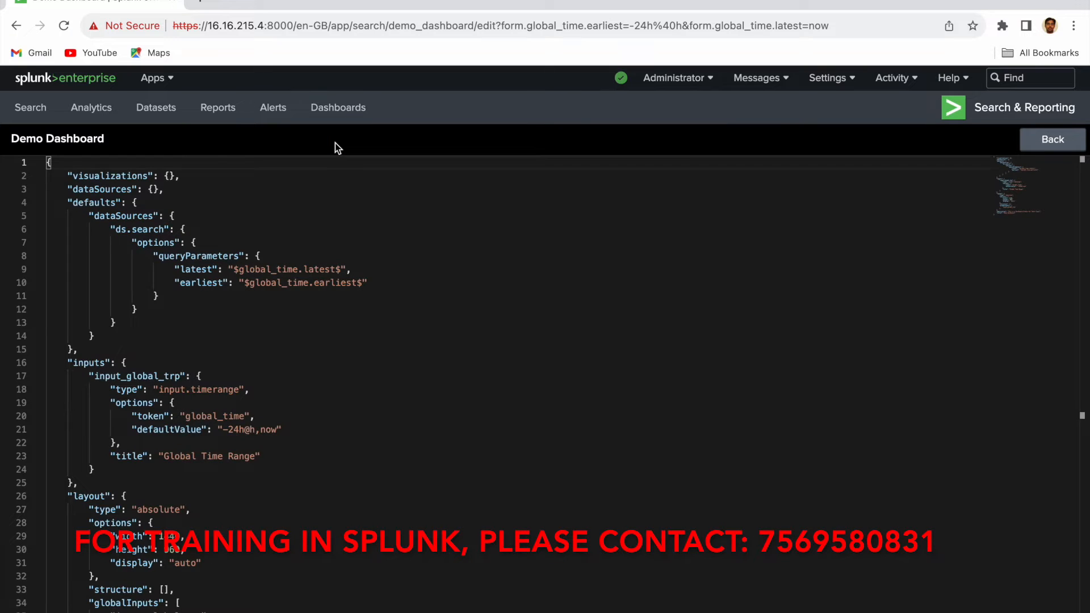
scroll(356, 263, "down", 10)
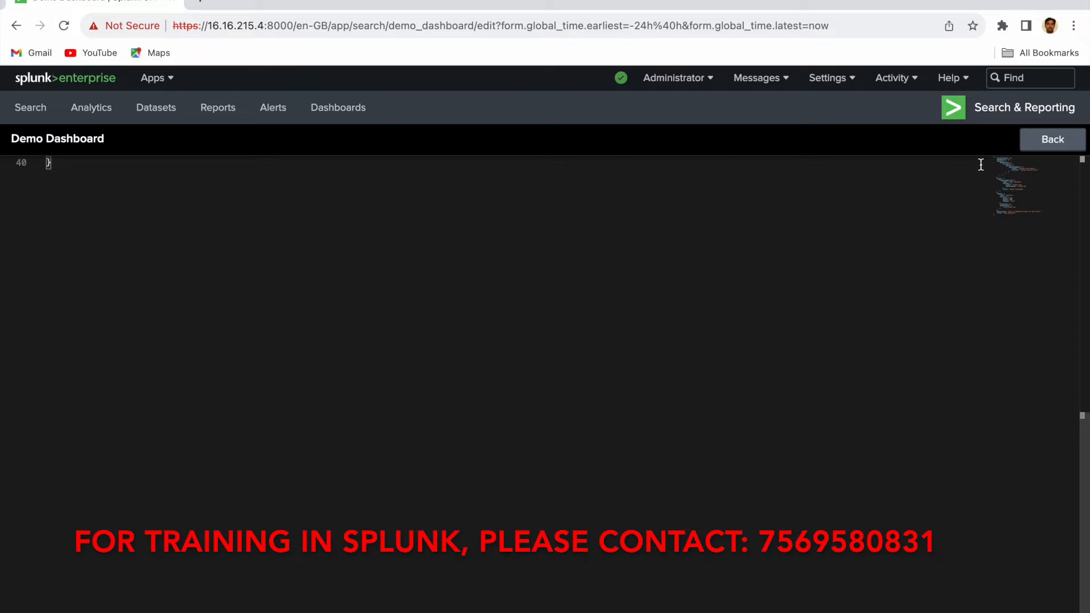
Return from the source code to the canvas, toggle the gridlines off and on, and look through the zoom levels
left_click(1062, 143)
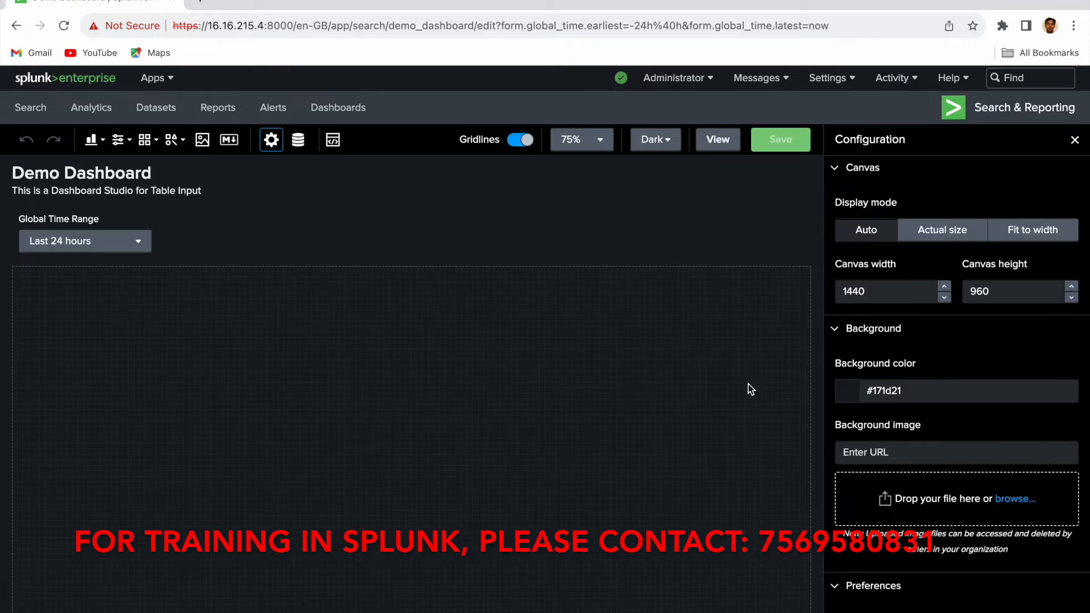
left_click(514, 143)
left_click(514, 142)
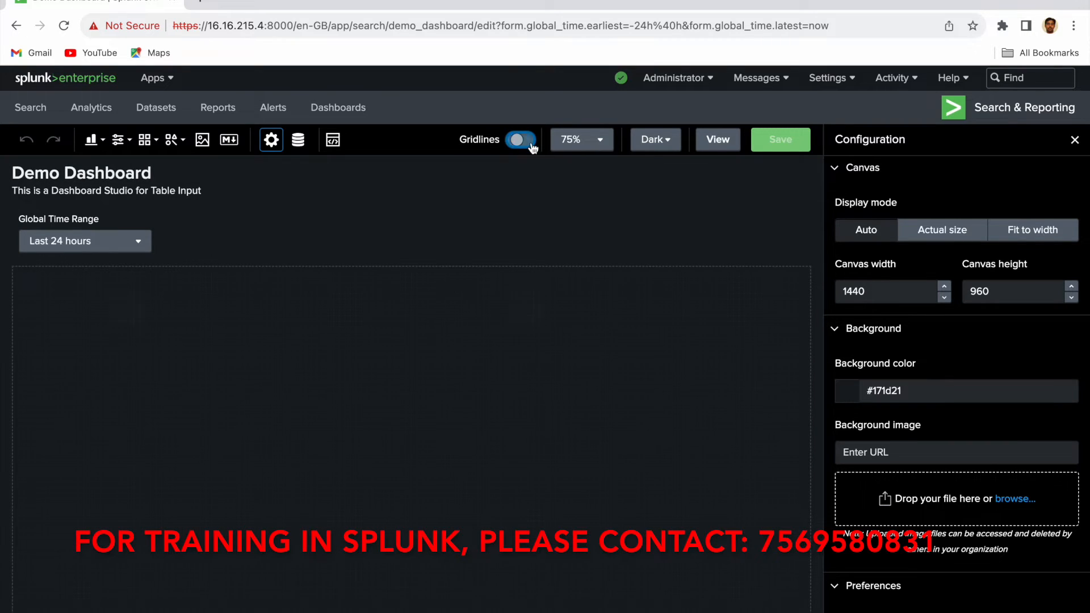
left_click(597, 146)
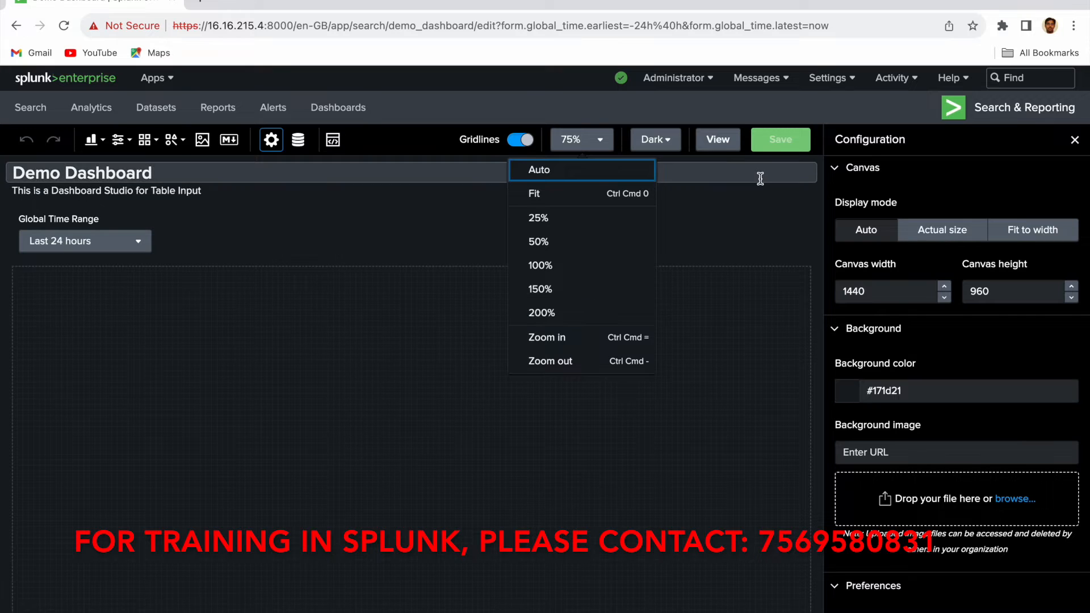
left_click(749, 222)
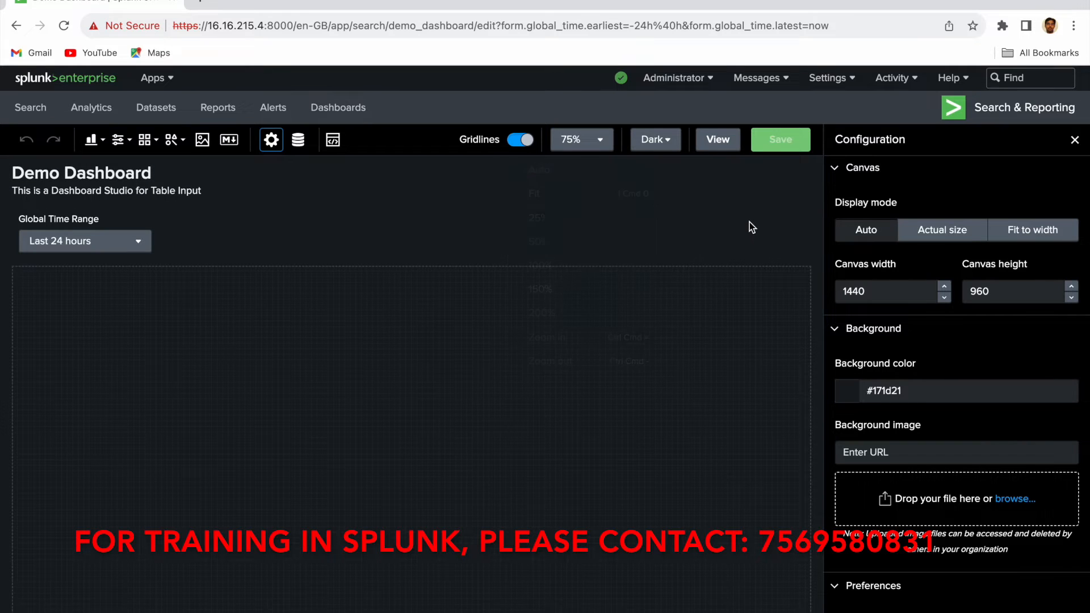
Try the Light theme on the dashboard and switch it back to Dark
left_click(670, 149)
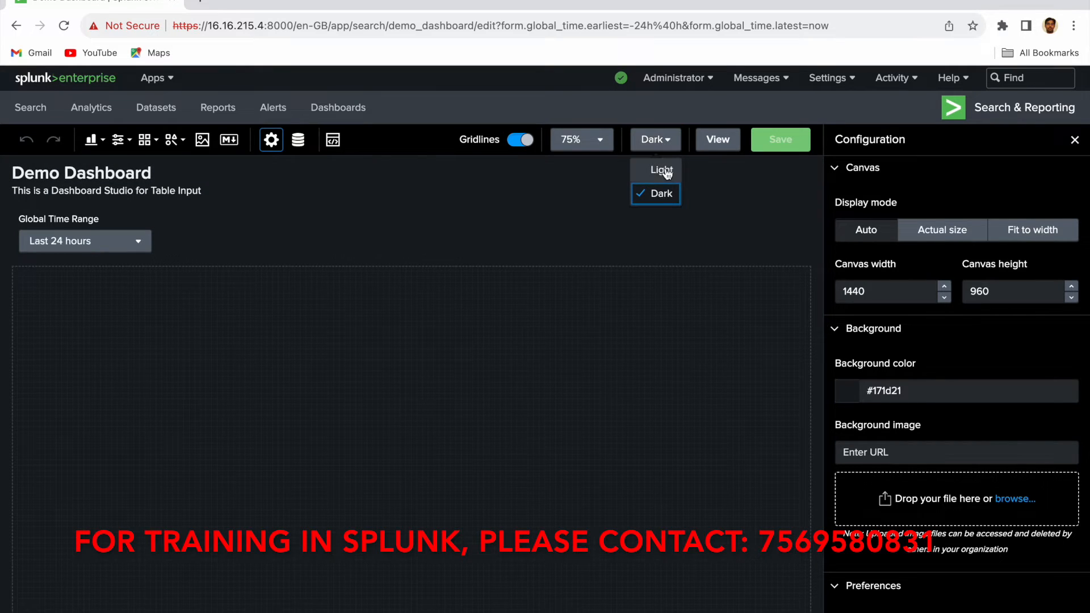
left_click(665, 171)
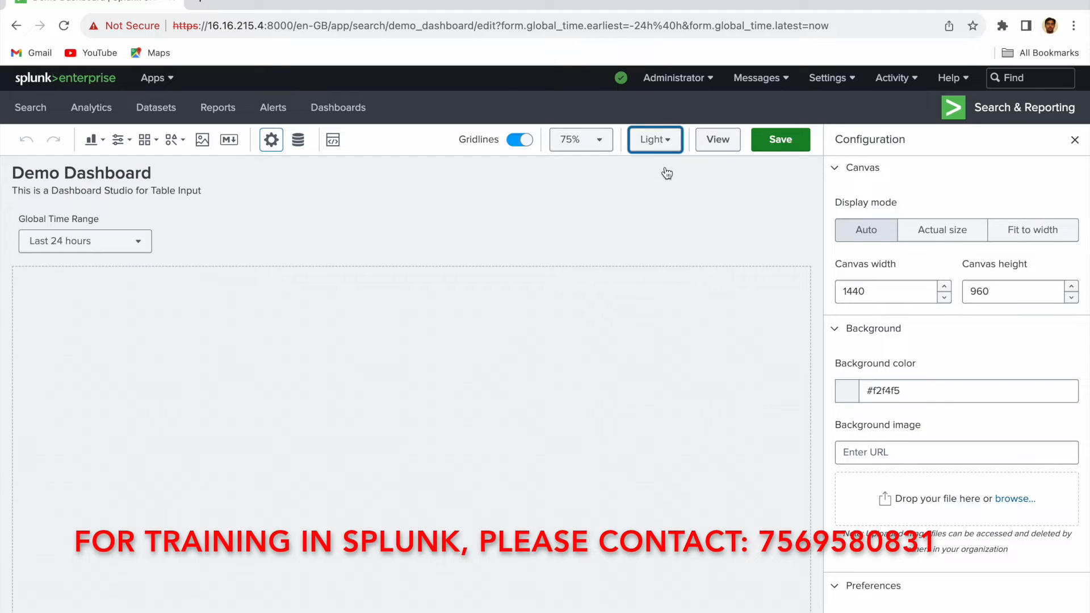
left_click(675, 147)
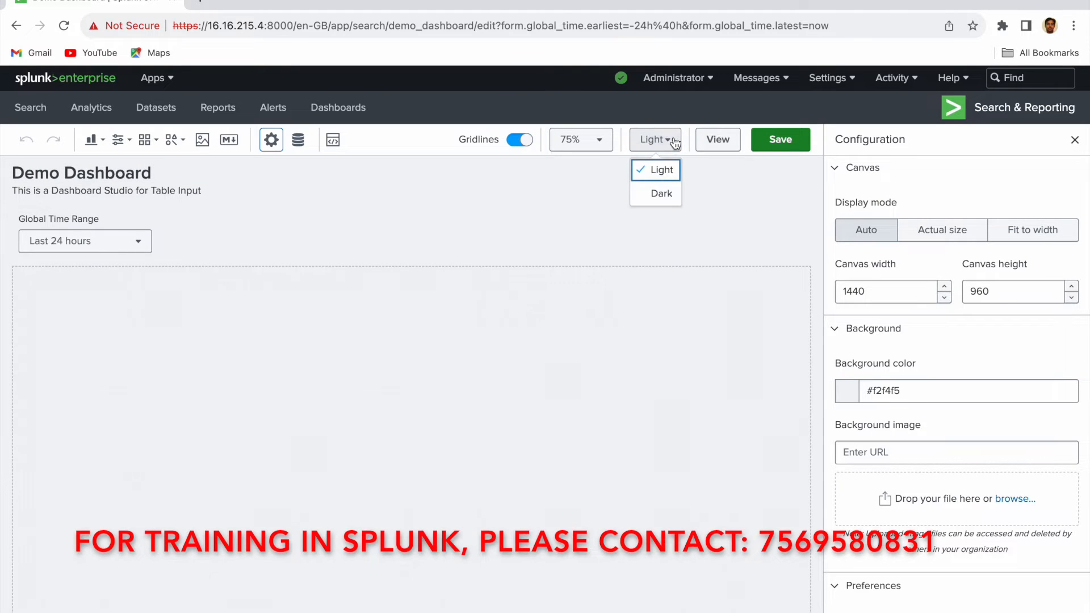
left_click(664, 197)
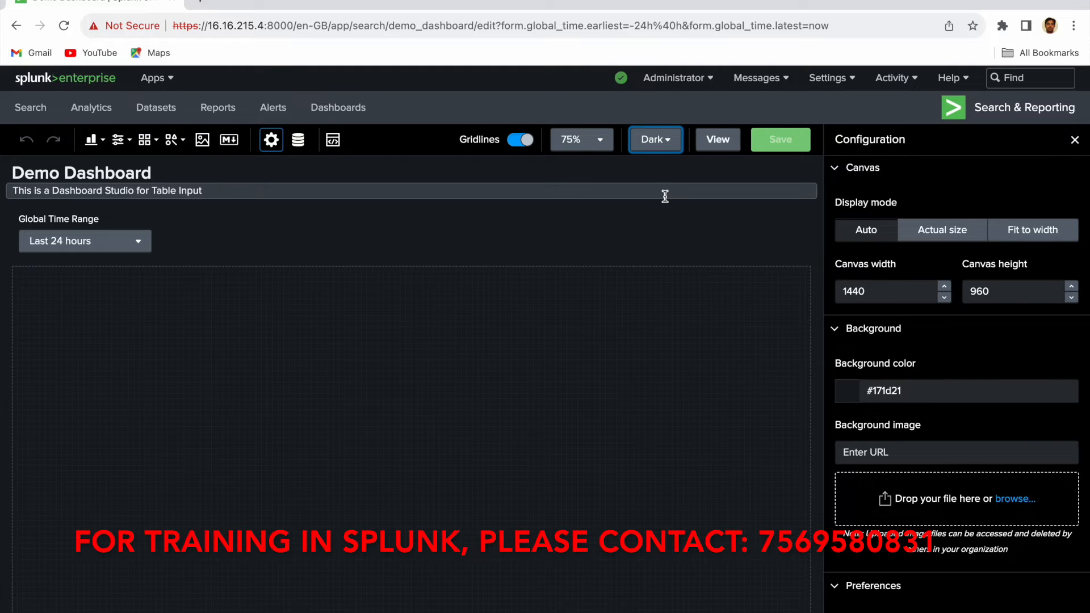
left_click(668, 150)
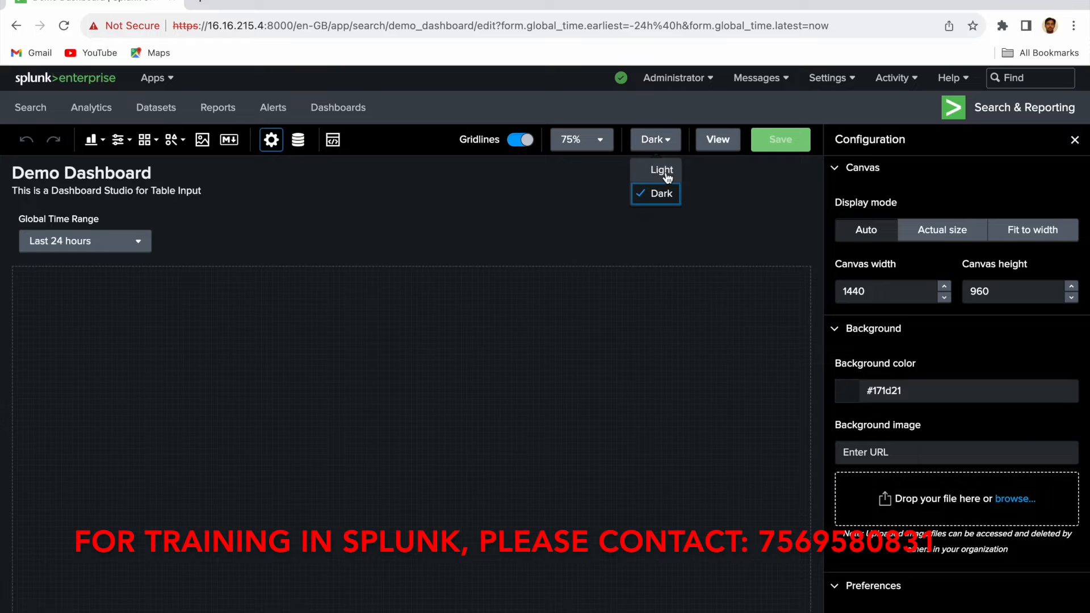
left_click(754, 230)
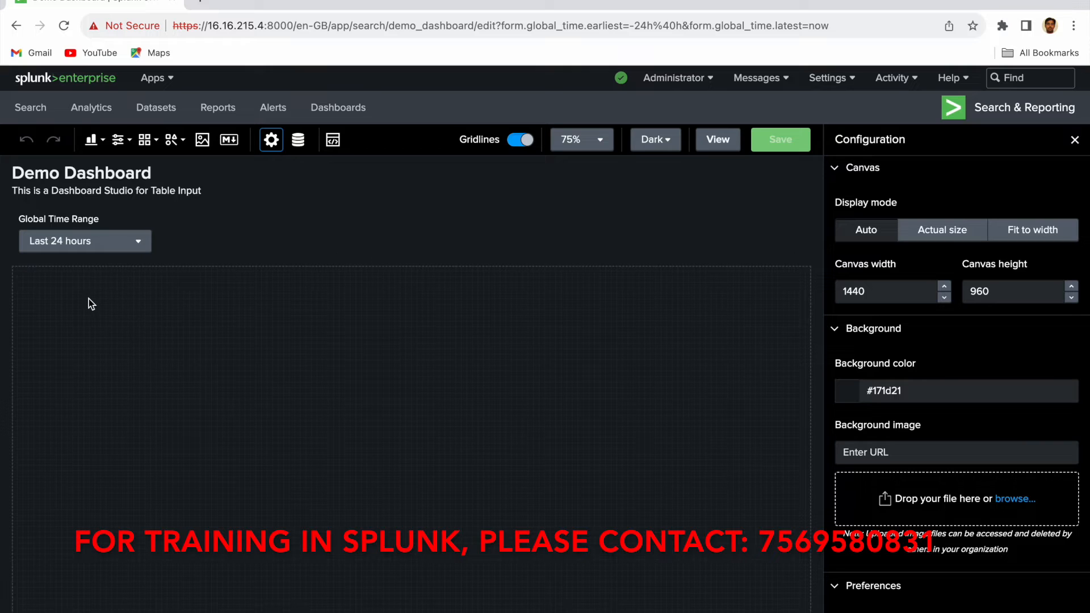
Add a Table visualization to the canvas, move it away from the corner, and enlarge it to span most of the canvas width
left_click(95, 140)
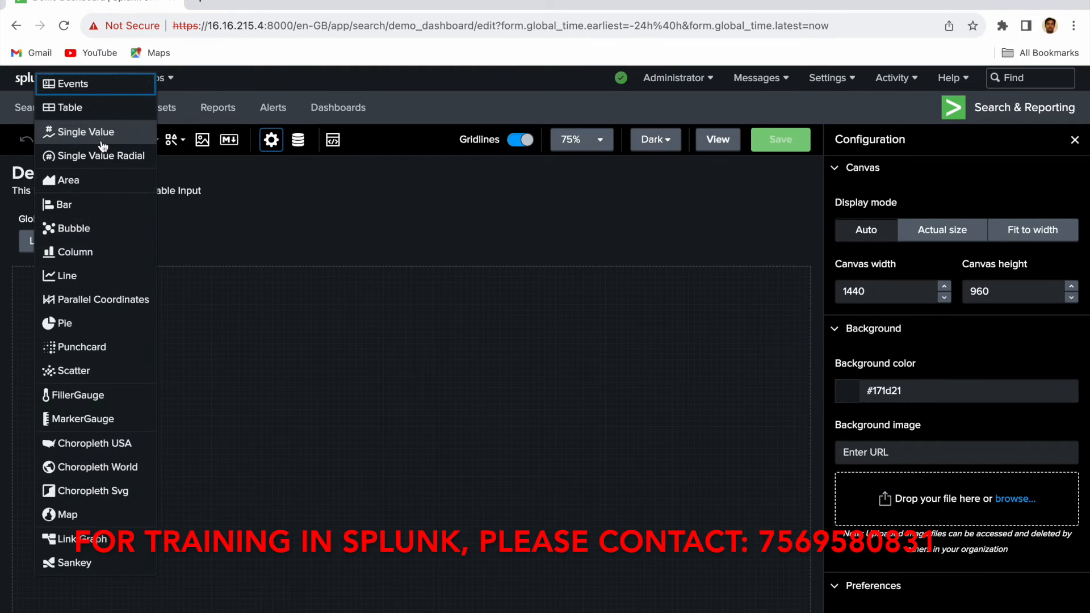
left_click(83, 111)
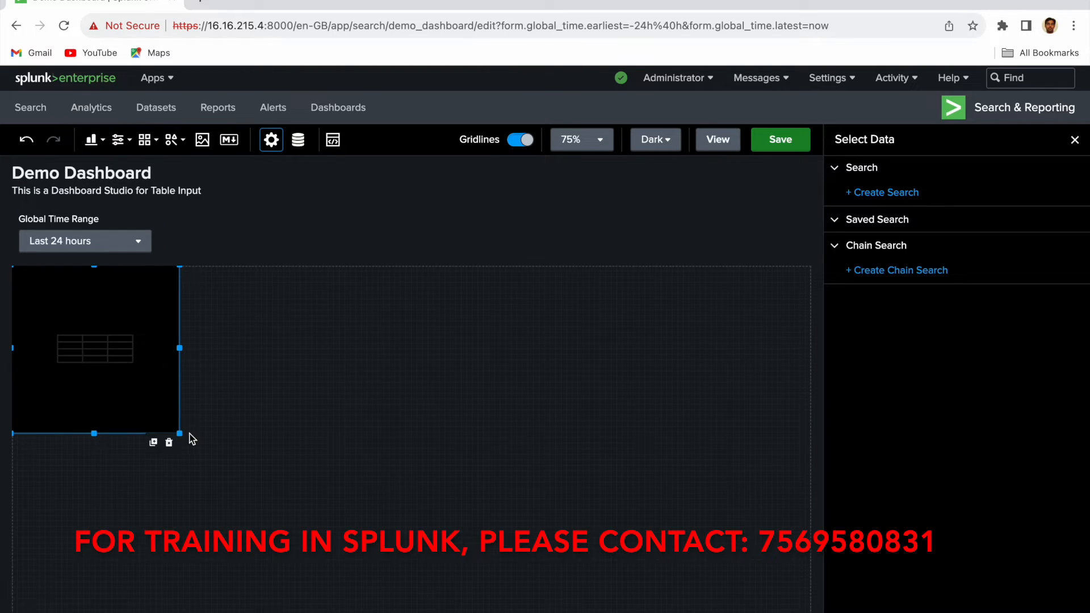
left_click_drag(87, 314, 129, 362)
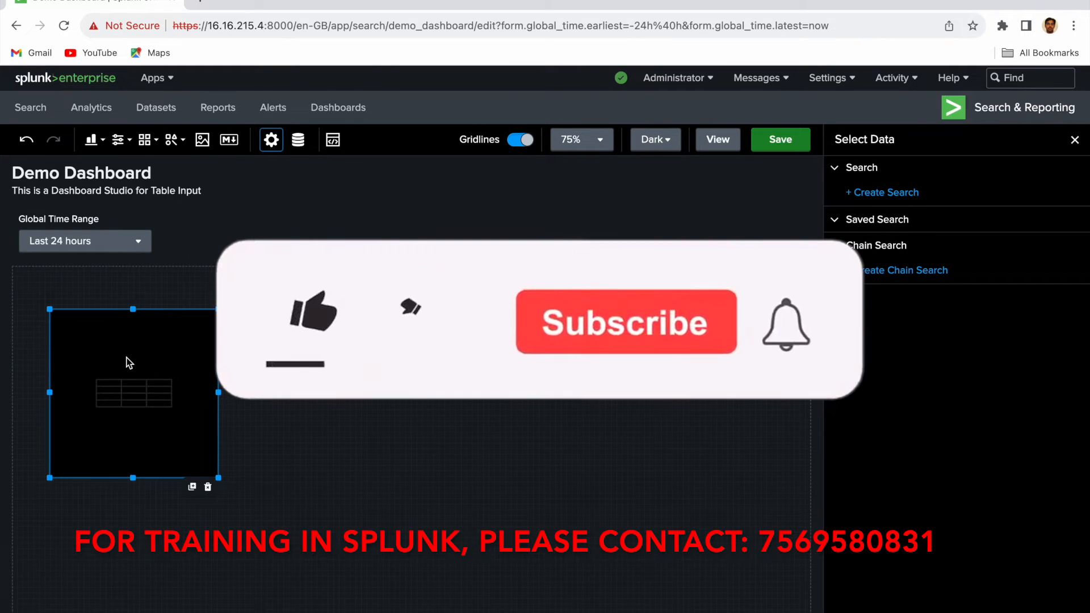
left_click_drag(219, 478, 763, 566)
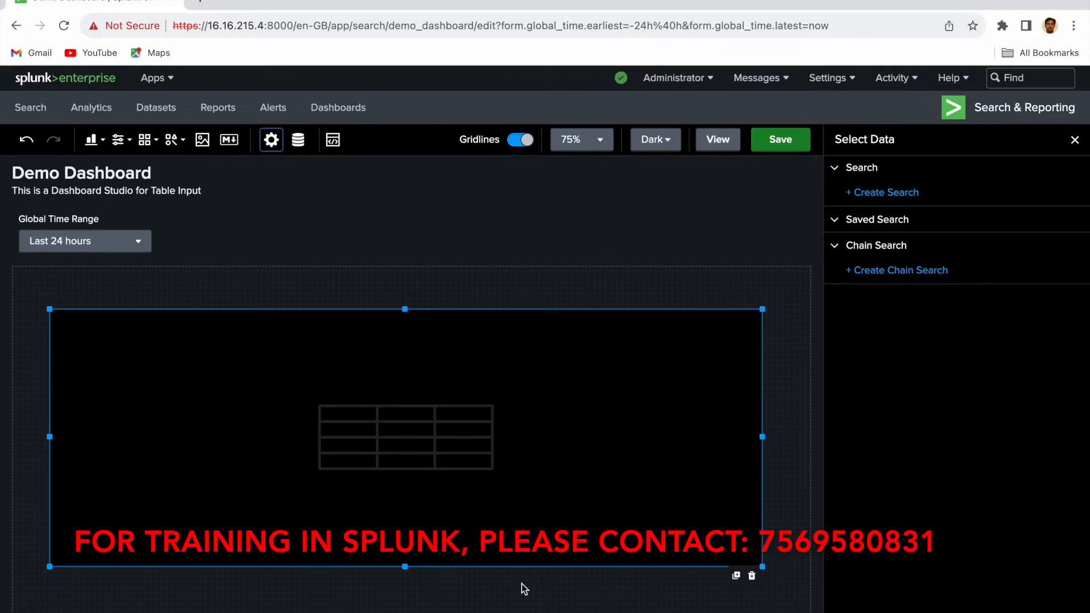
left_click_drag(405, 567, 408, 585)
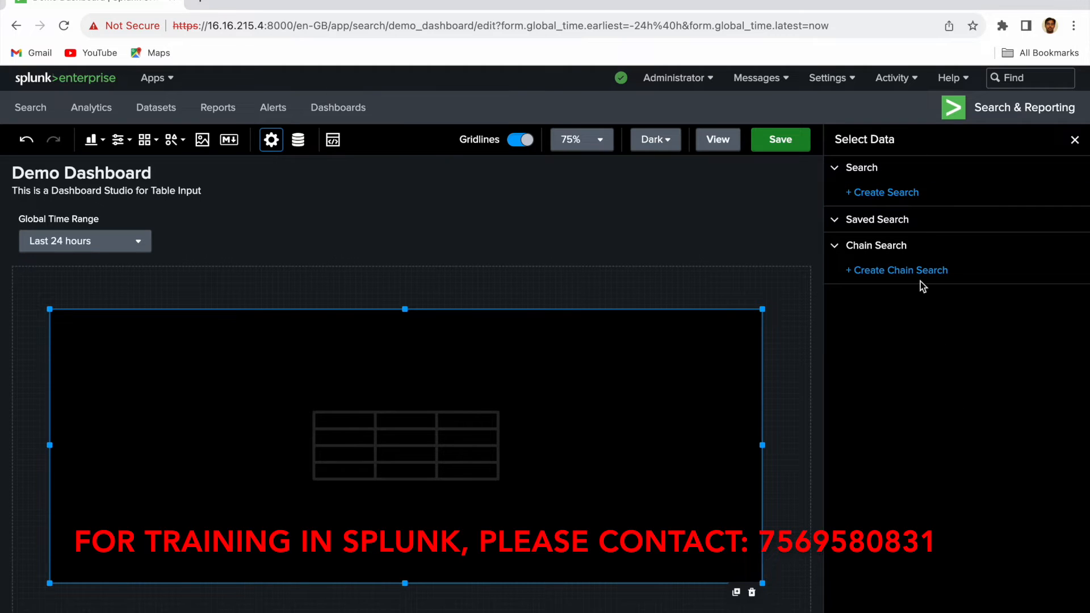
Create a new search data source for the table and name it Net Data
left_click(903, 195)
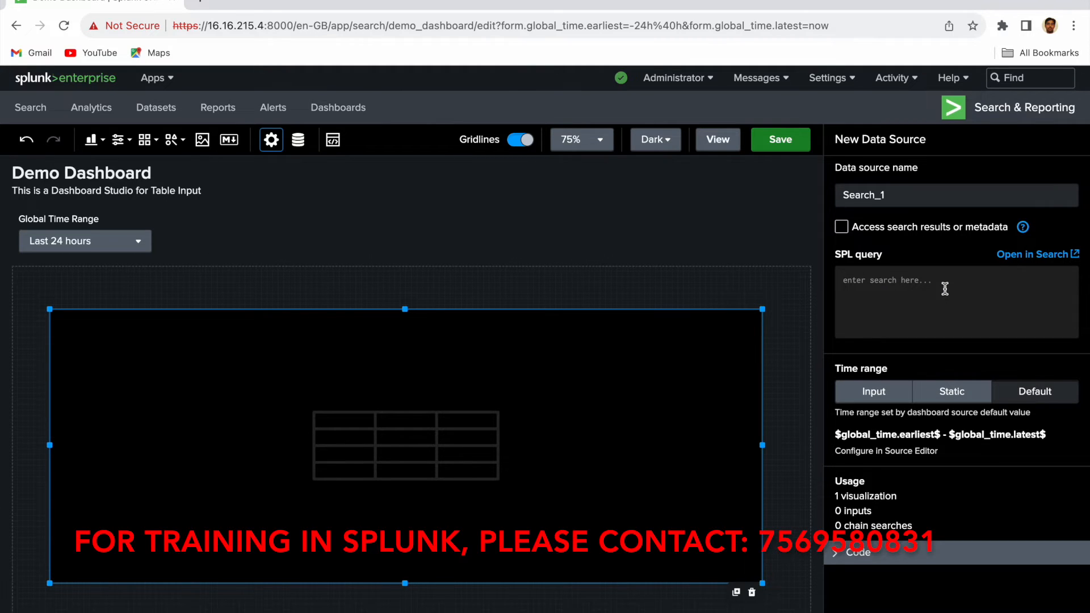
left_click(909, 199)
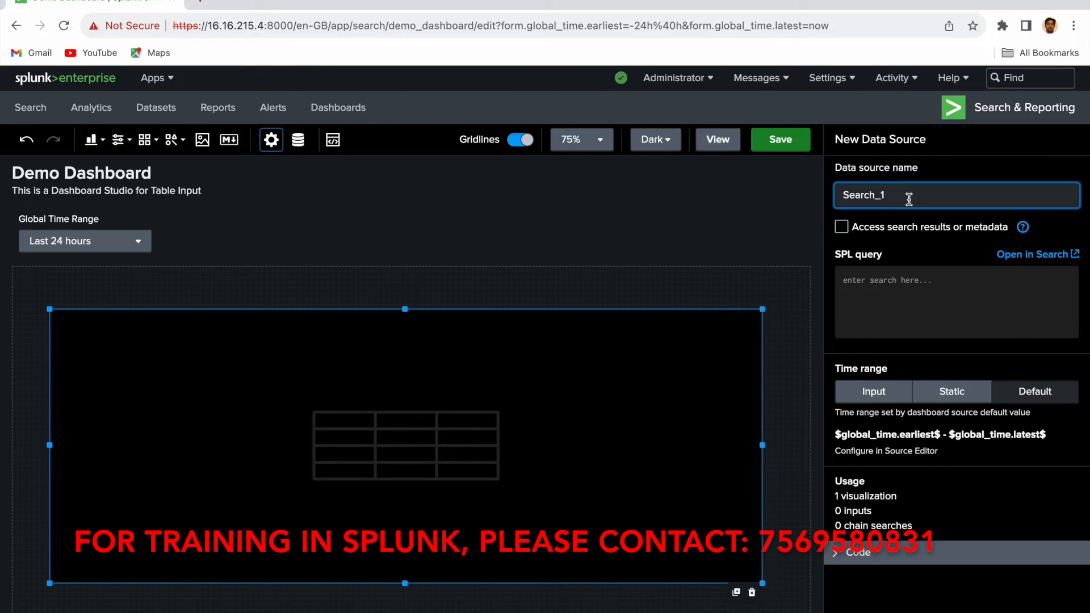
key("BackSpace")
key("BackSpace")
key("BackSpace")
key("BackSpace")
key("BackSpace")
key("BackSpace")
key("BackSpace")
key("BackSpace")
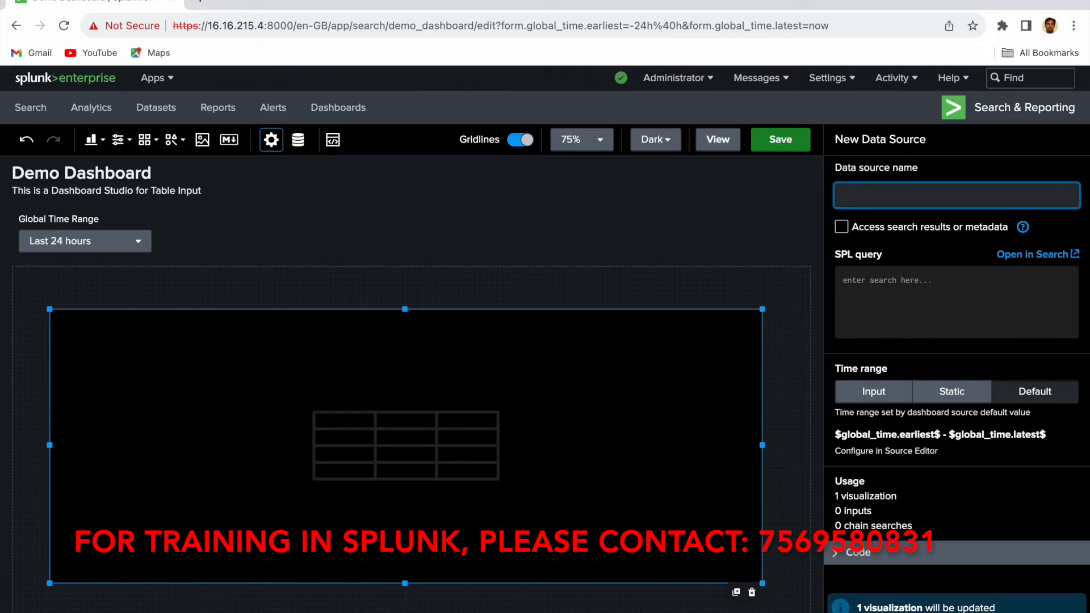
type("Net Data")
Enter the SPL query index="net_index" sourcetype="access_combined_wcookie" | table productId categoryId status bytes for the Net Data source
left_click(913, 281)
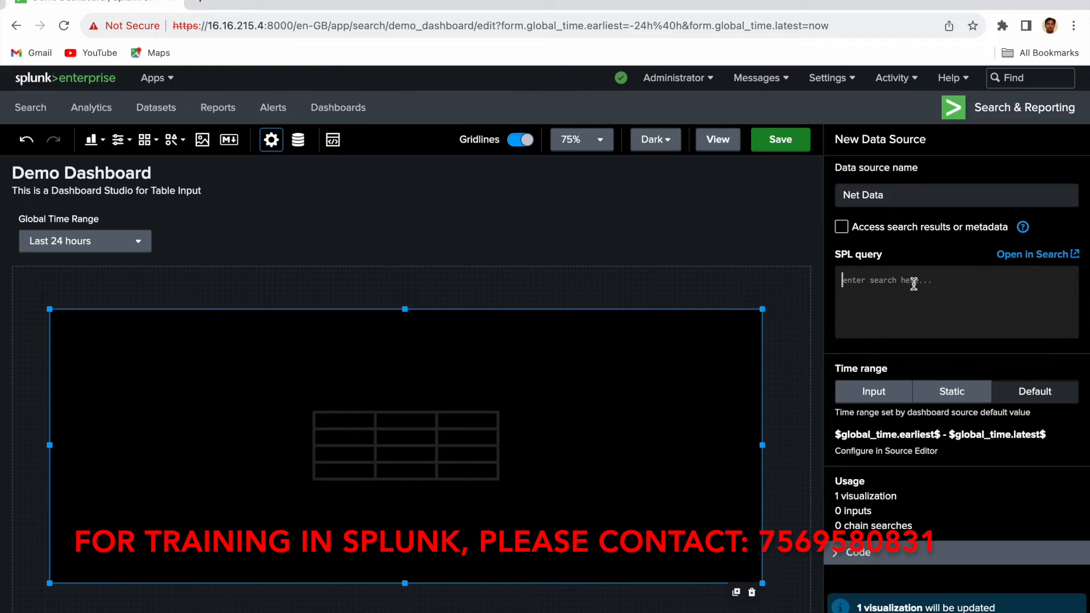
type("index=\"net_index\" sourcetype=\"acce")
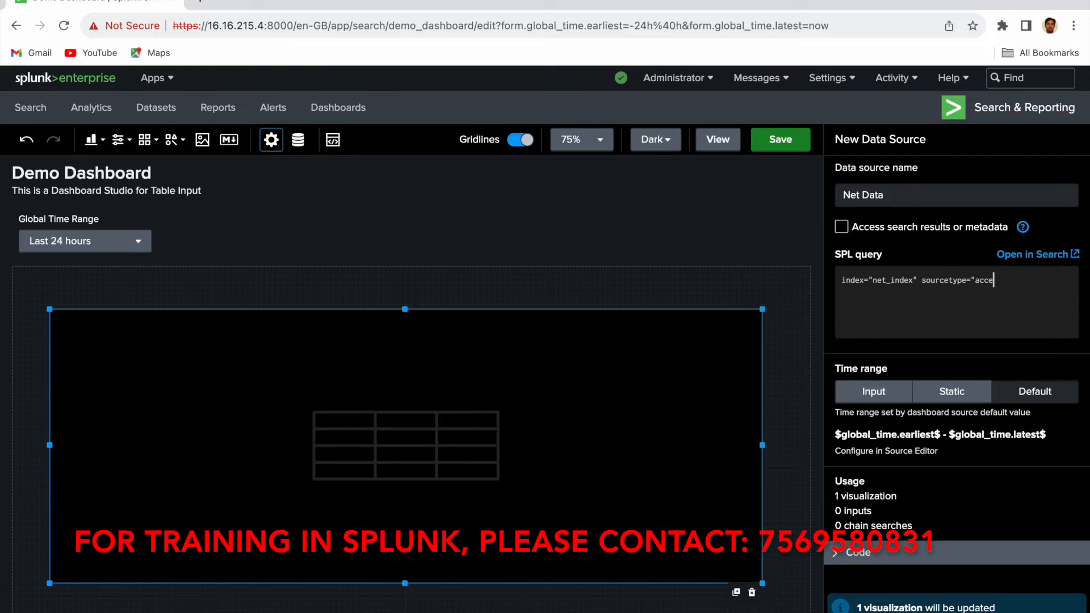
type("ss_combined_wcookie\"")
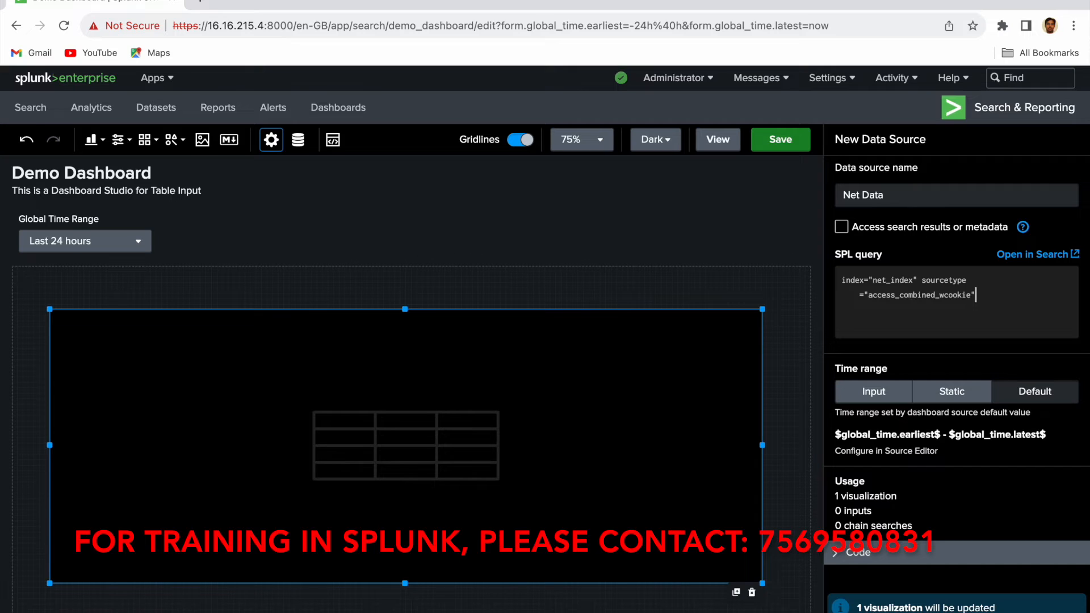
key("Return")
type("| table productId categoryId ")
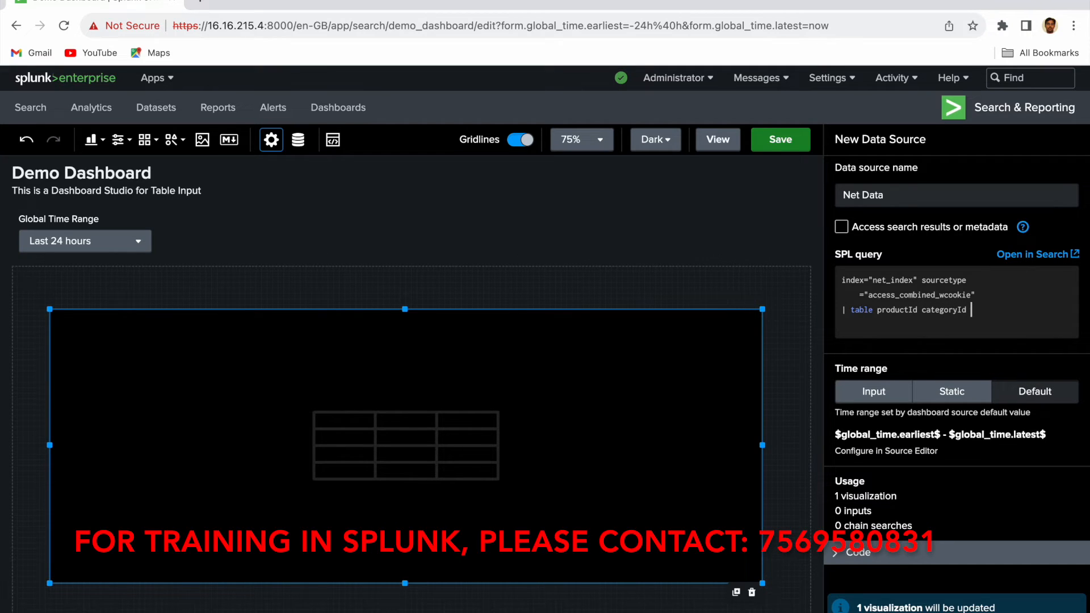
type("status bytes")
left_click(747, 242)
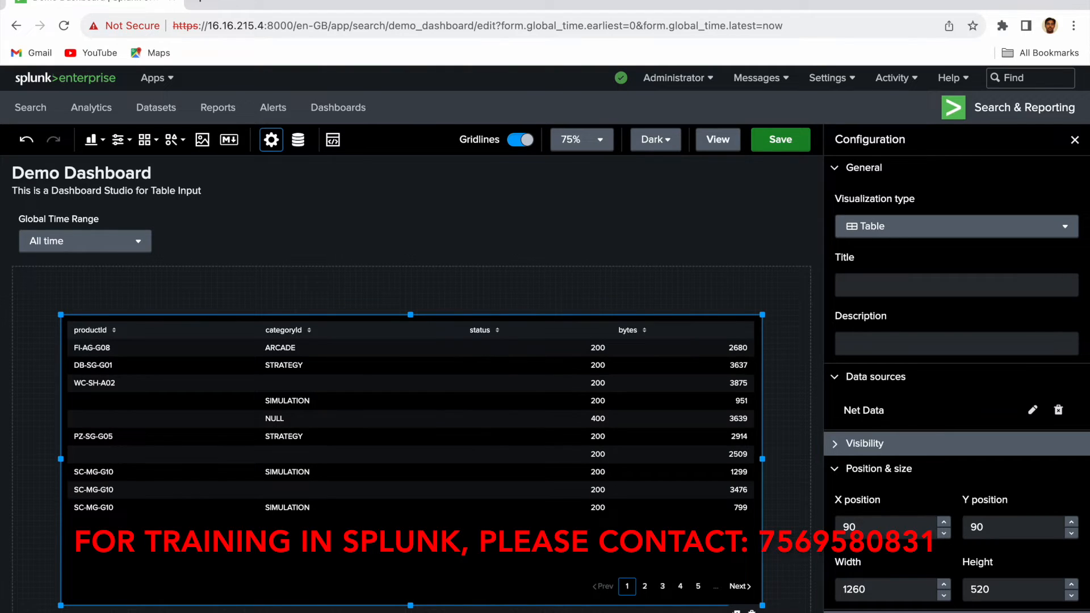
key("XF86AudioRaiseVolume")
key("XF86AudioRaiseVolume")
key("XF86AudioRaiseVolume")
Try the canvas display modes Actual size and Fit to width, and return to Auto
left_click(732, 235)
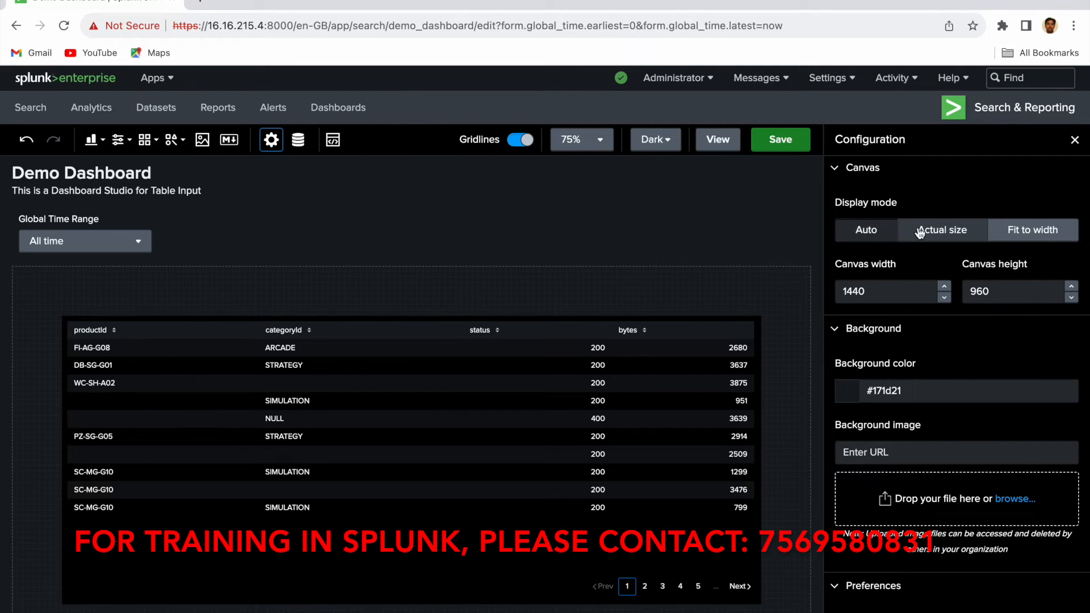
left_click(947, 239)
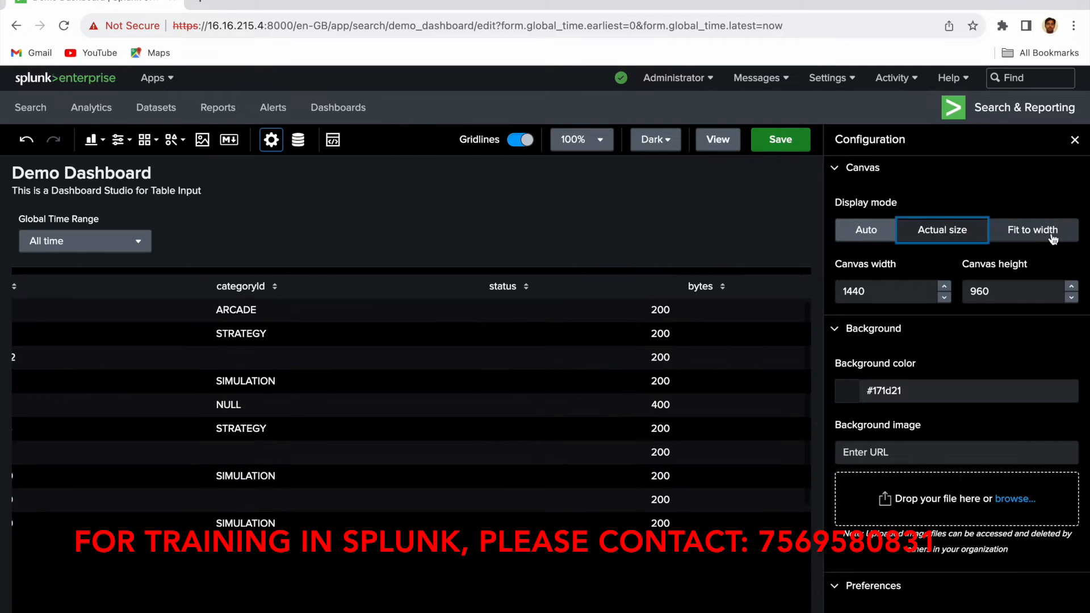
left_click(1054, 239)
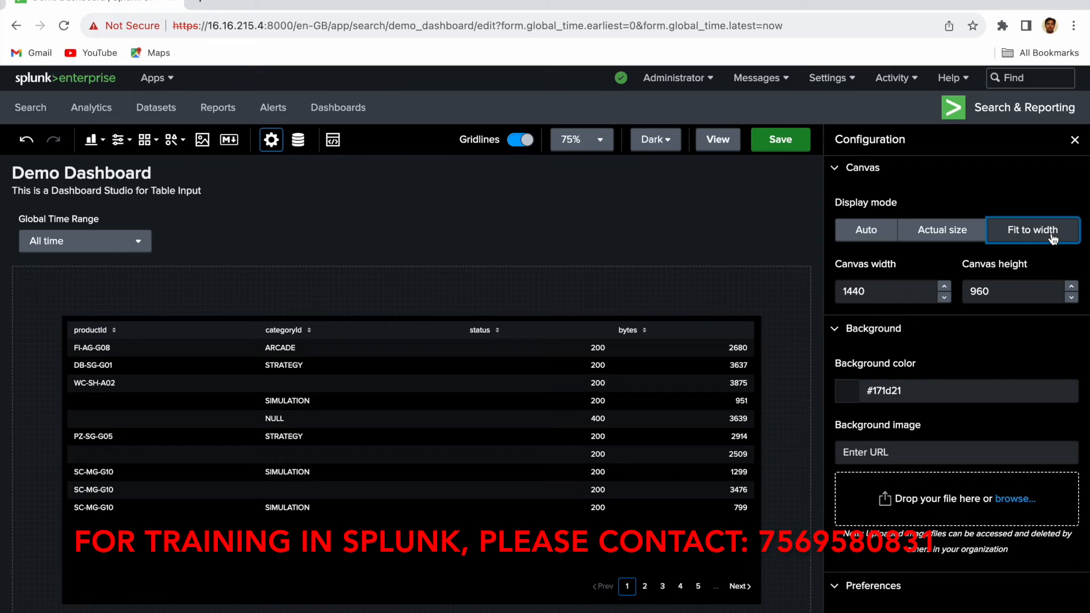
left_click(875, 241)
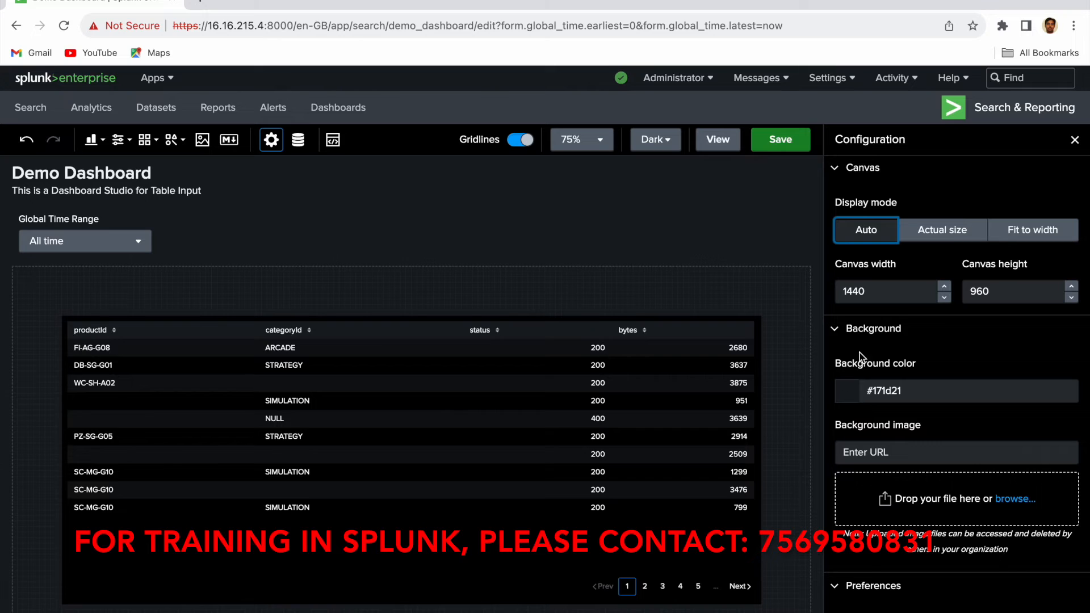
Set the canvas background color to #708794 and upload the pngtree futuristic shape JPG from Downloads as the background image
left_click(850, 402)
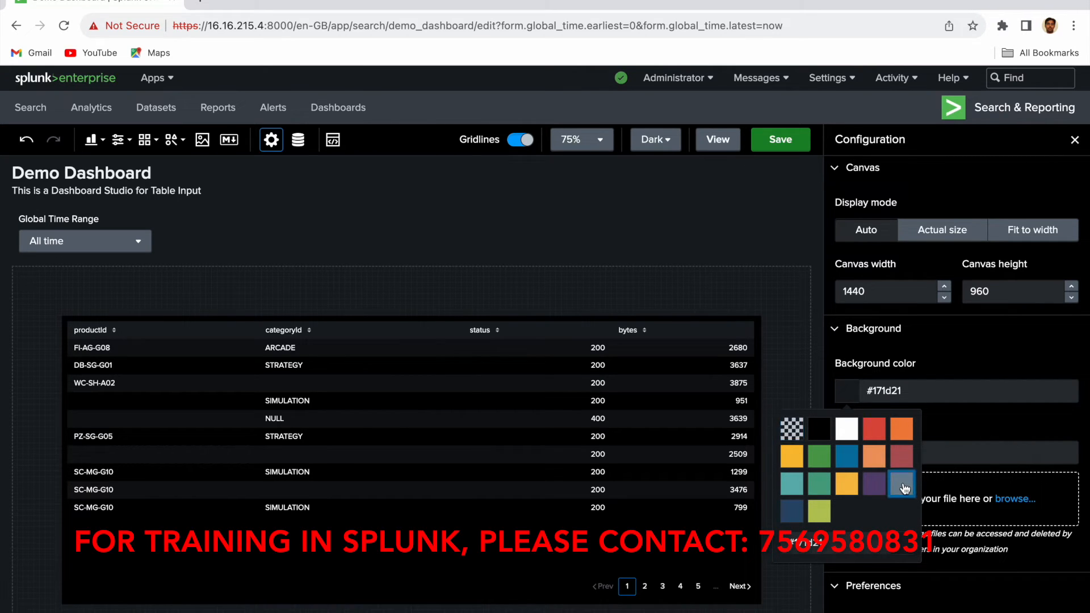
left_click(902, 485)
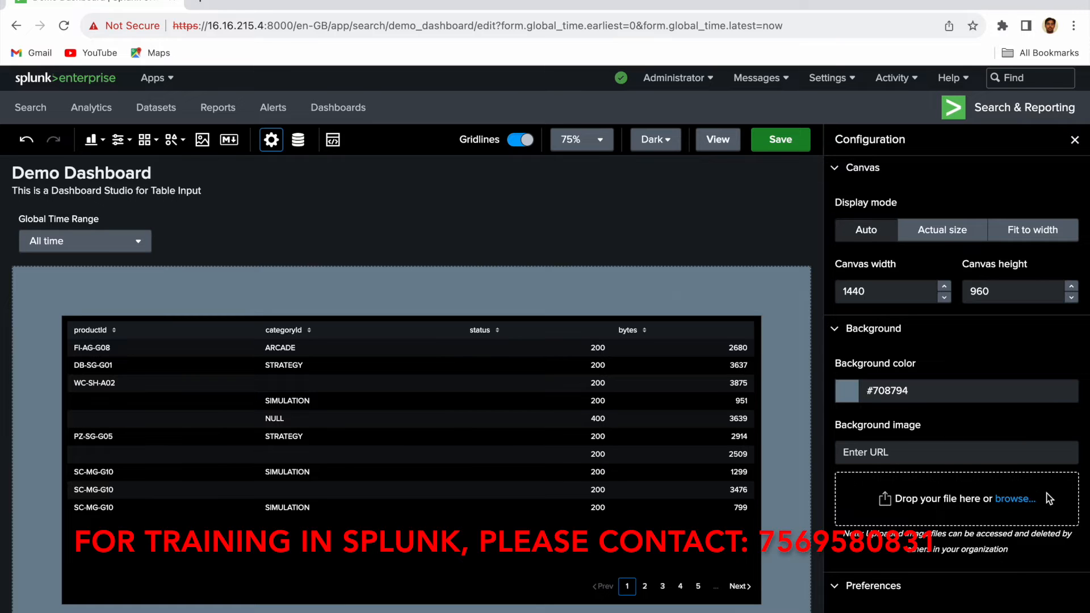
left_click(1017, 500)
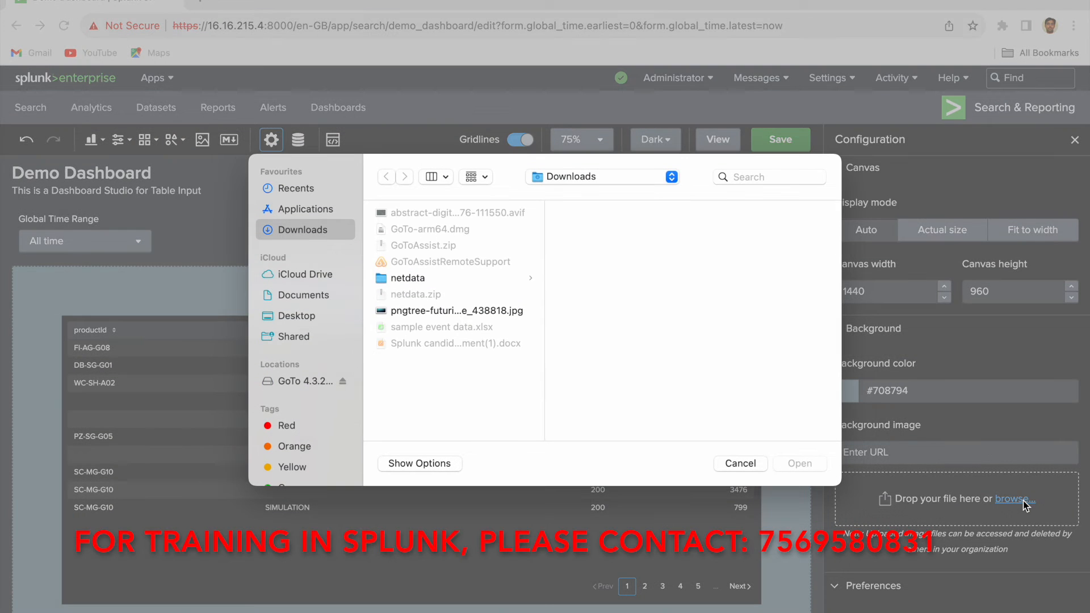
double_click(510, 311)
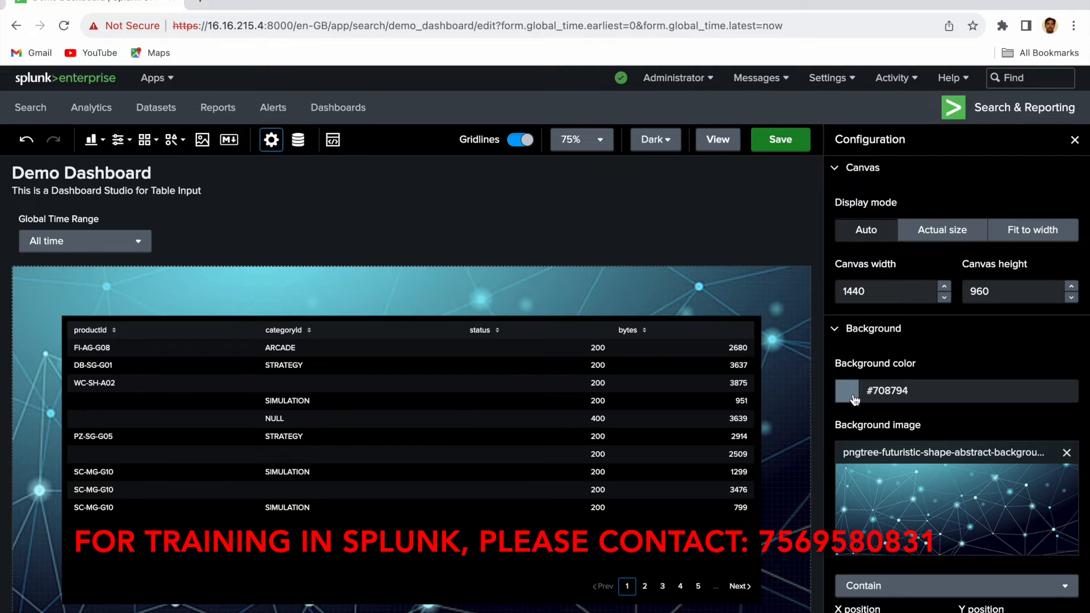
Change the canvas background color behind the image to transparent
scroll(780, 427, "down", 4)
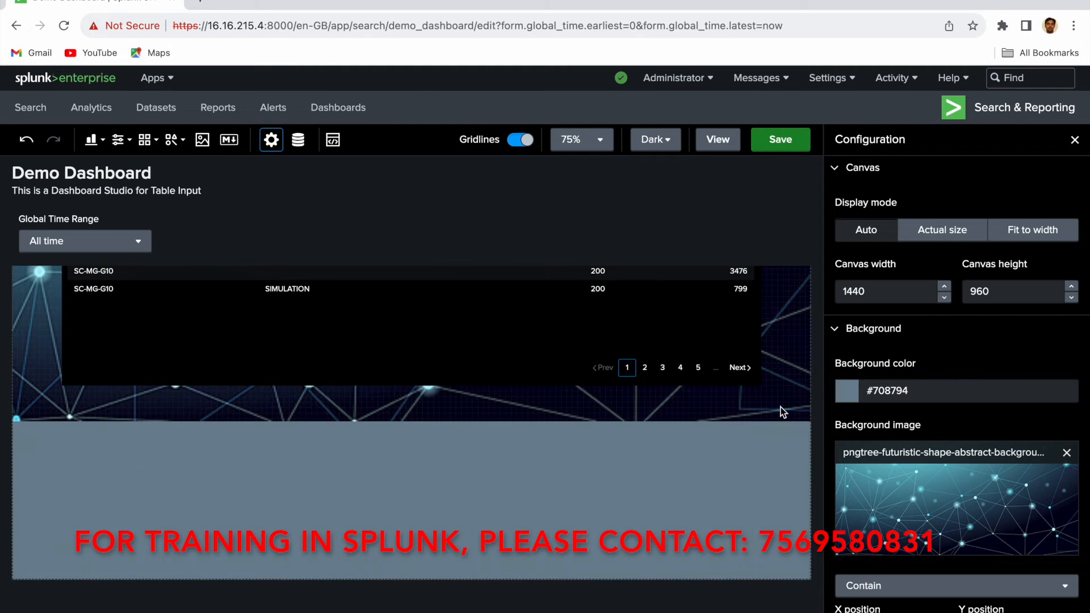
left_click(851, 401)
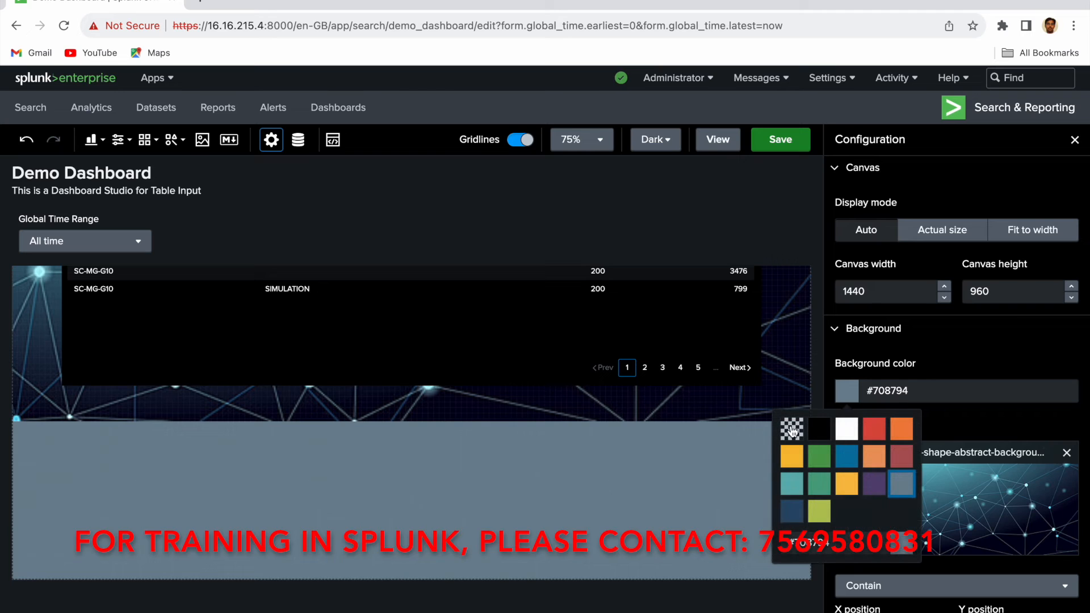
left_click(793, 430)
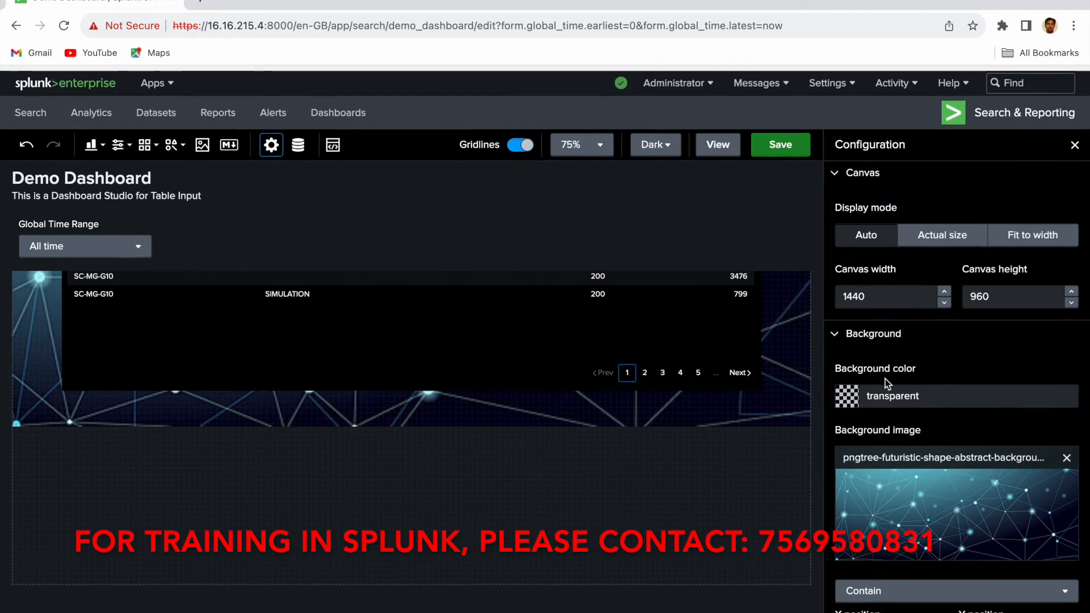
scroll(769, 411, "up", 4)
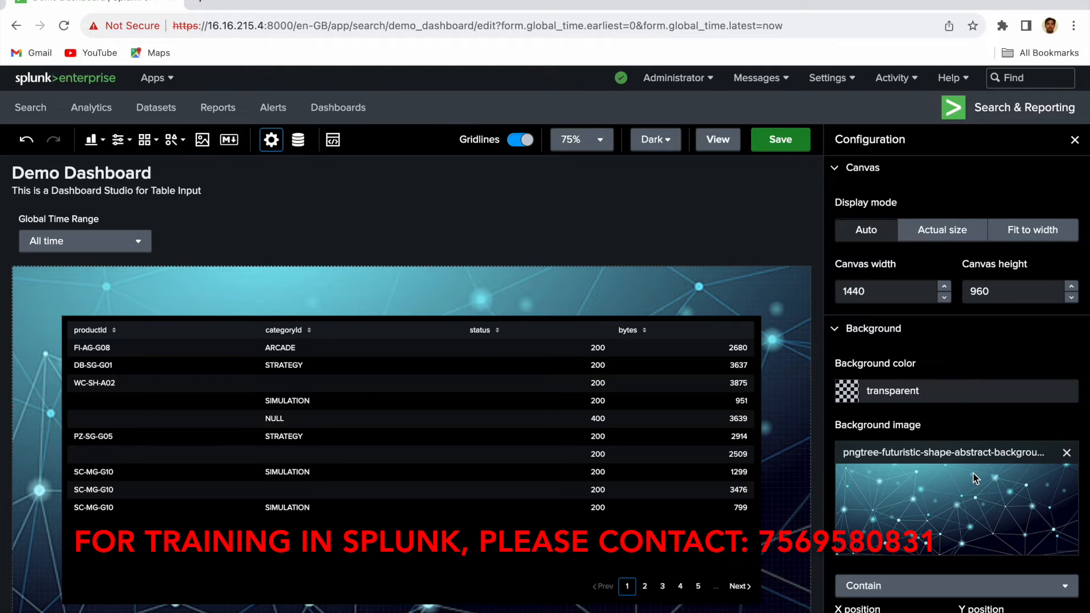
Enlarge the table on the canvas to about 1280 by 560, positioned at X 80 and Y 70
scroll(973, 473, "down", 3)
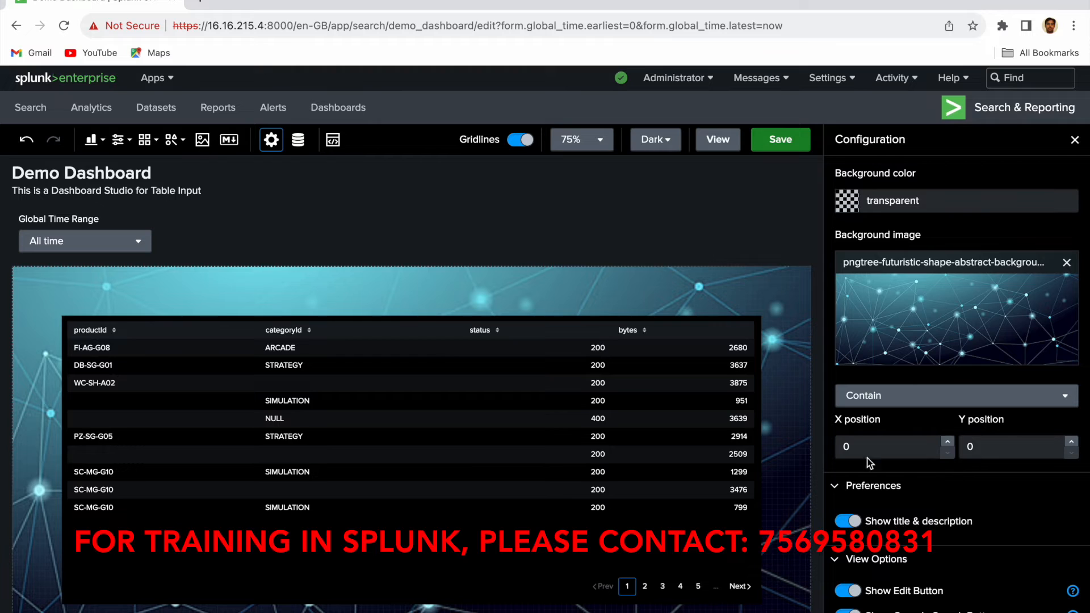
left_click(533, 373)
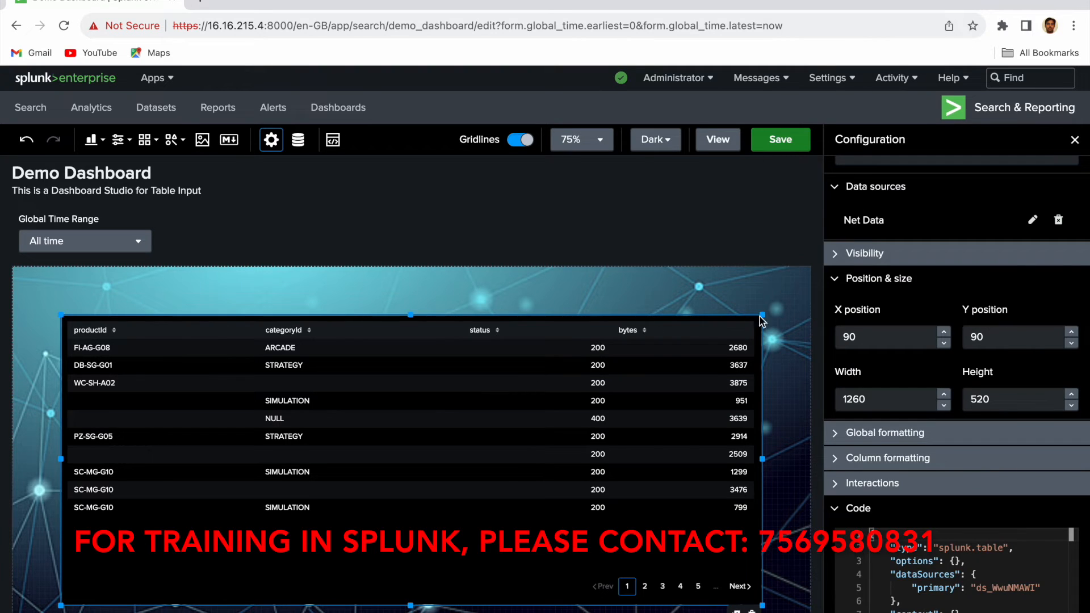
left_click_drag(751, 318, 770, 306)
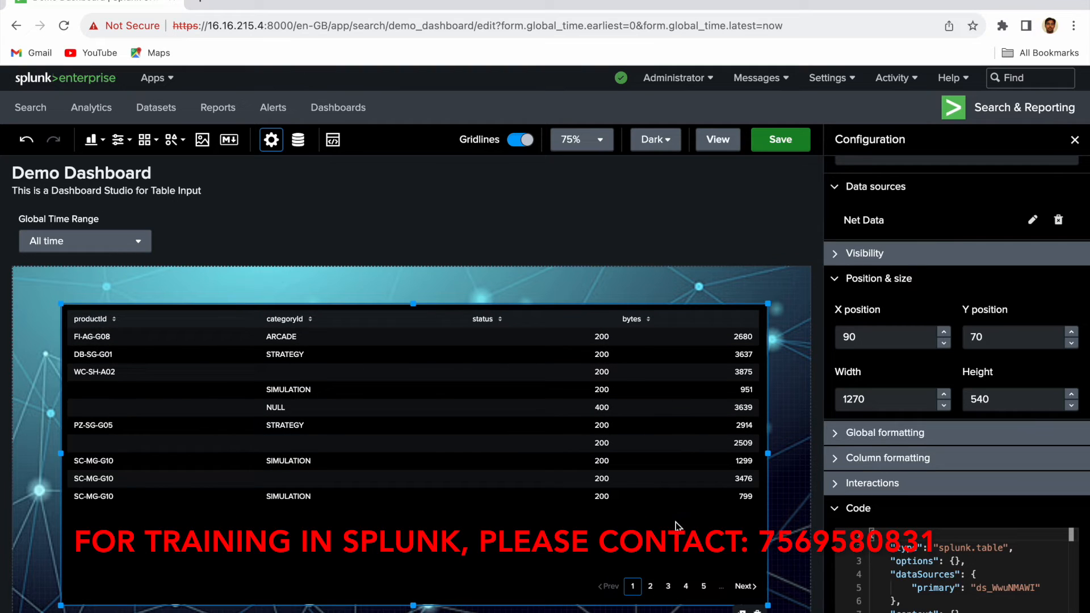
left_click_drag(412, 606, 412, 612)
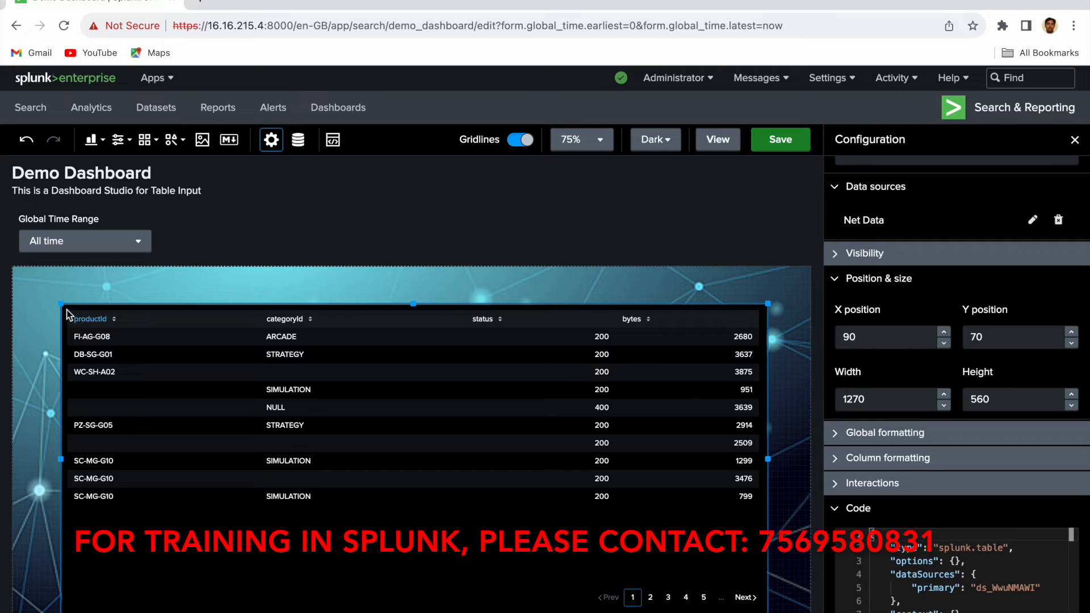
left_click_drag(61, 304, 55, 301)
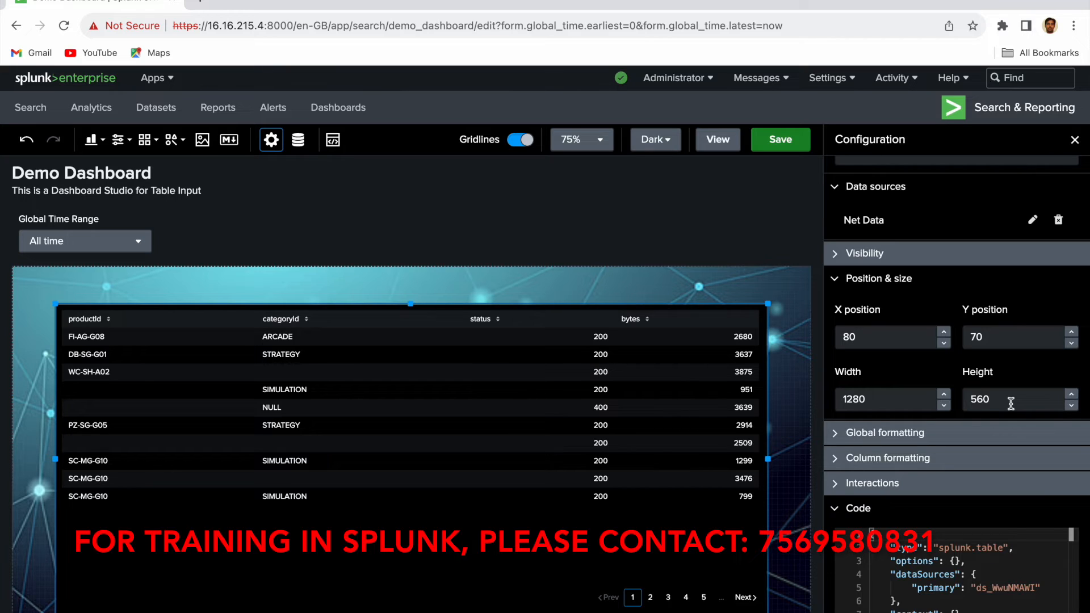
Set the table's global formatting to display 100 rows and turn on row numbers
left_click(836, 511)
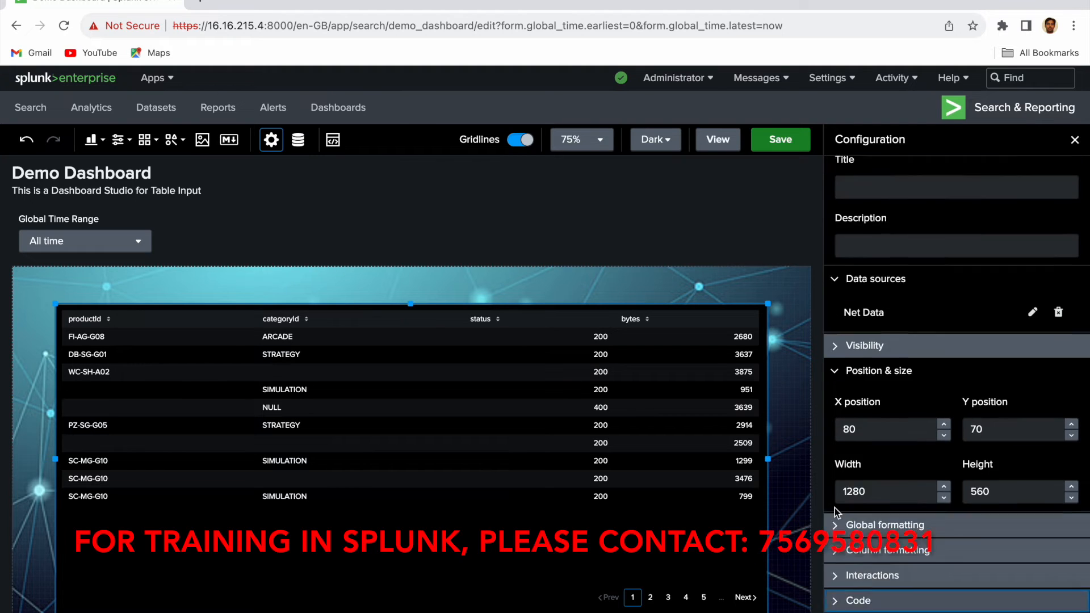
left_click(836, 578)
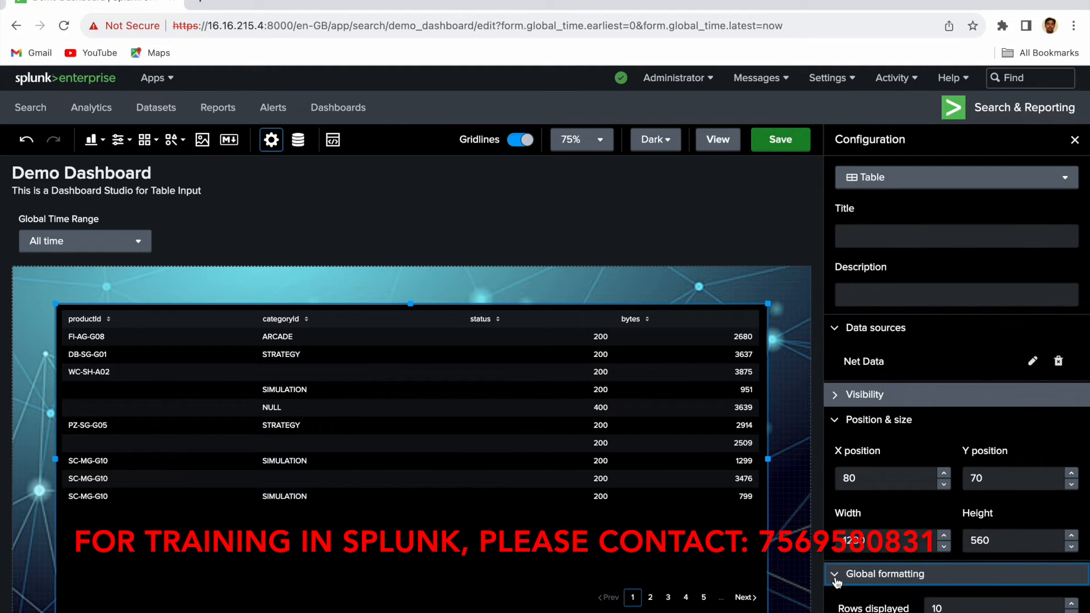
scroll(935, 442, "down", 2)
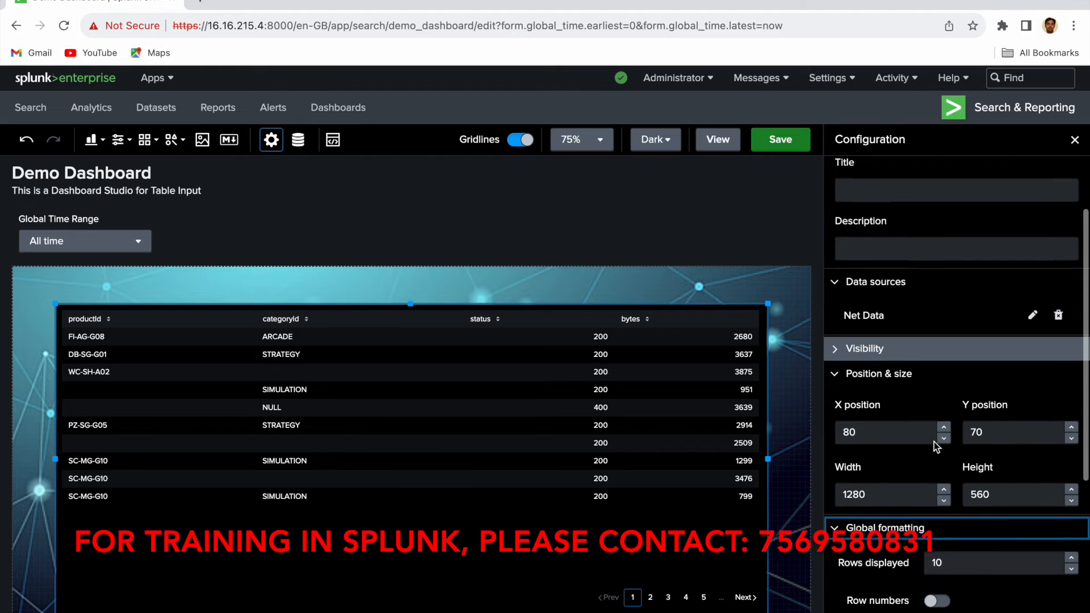
scroll(935, 441, "down", 4)
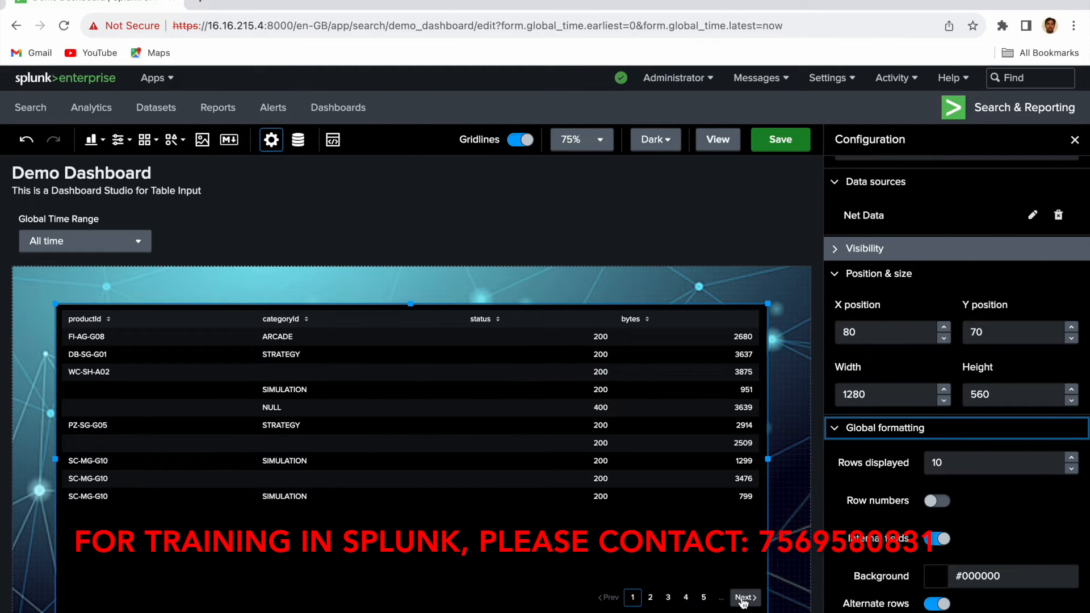
left_click(957, 465)
type("0")
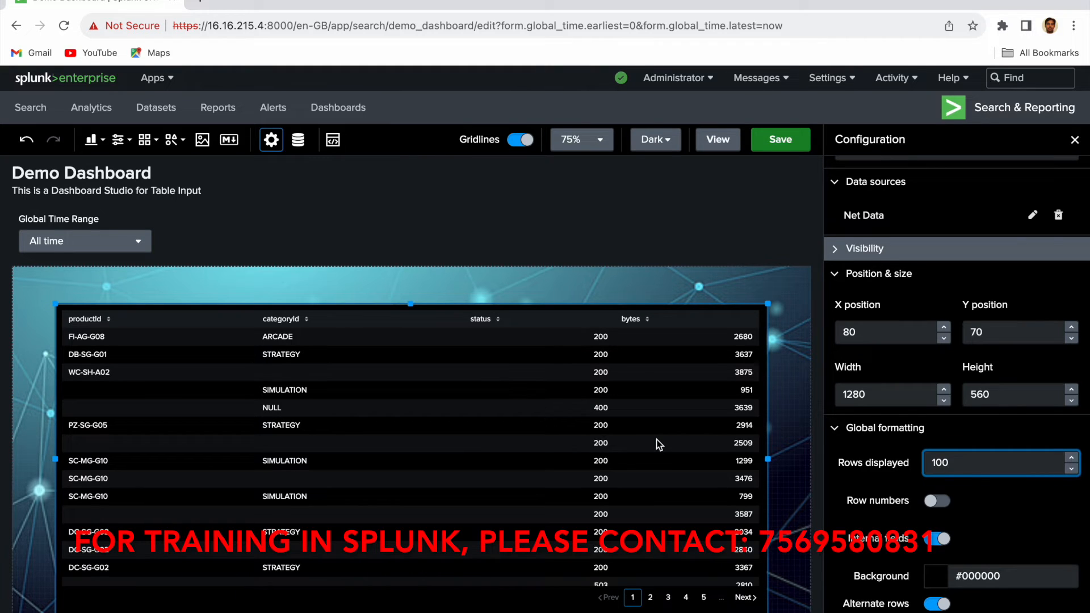
left_click(946, 509)
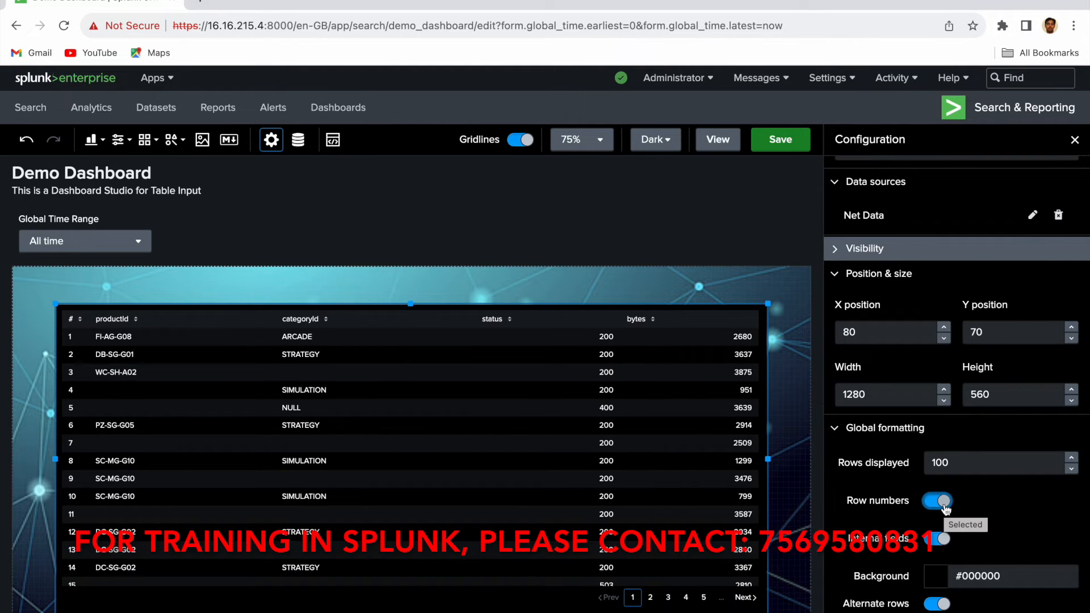
Look through the numbered table rows down to row 100 and back to the first row
scroll(667, 462, "down", 4)
scroll(666, 462, "down", 20)
scroll(667, 462, "down", 8)
scroll(667, 462, "up", 4)
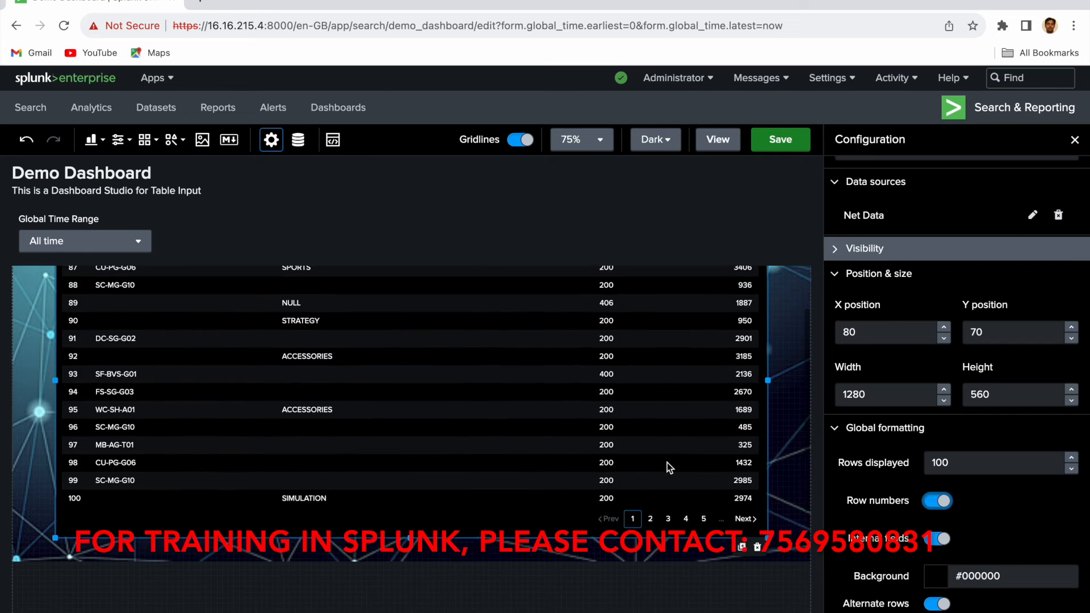
scroll(666, 462, "up", 3)
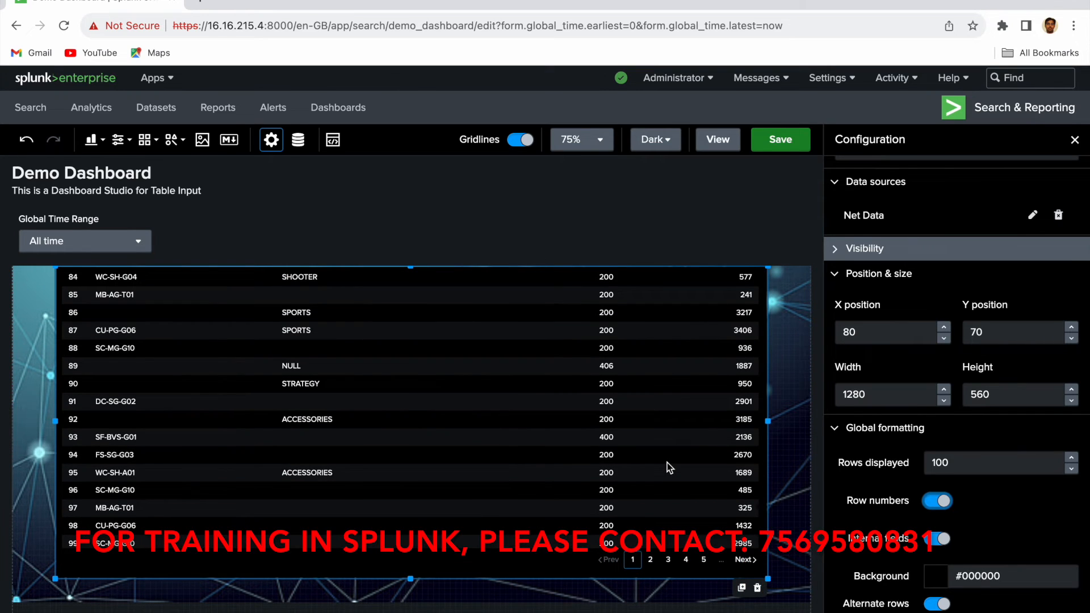
scroll(666, 463, "up", 6)
scroll(667, 463, "up", 8)
scroll(667, 462, "up", 15)
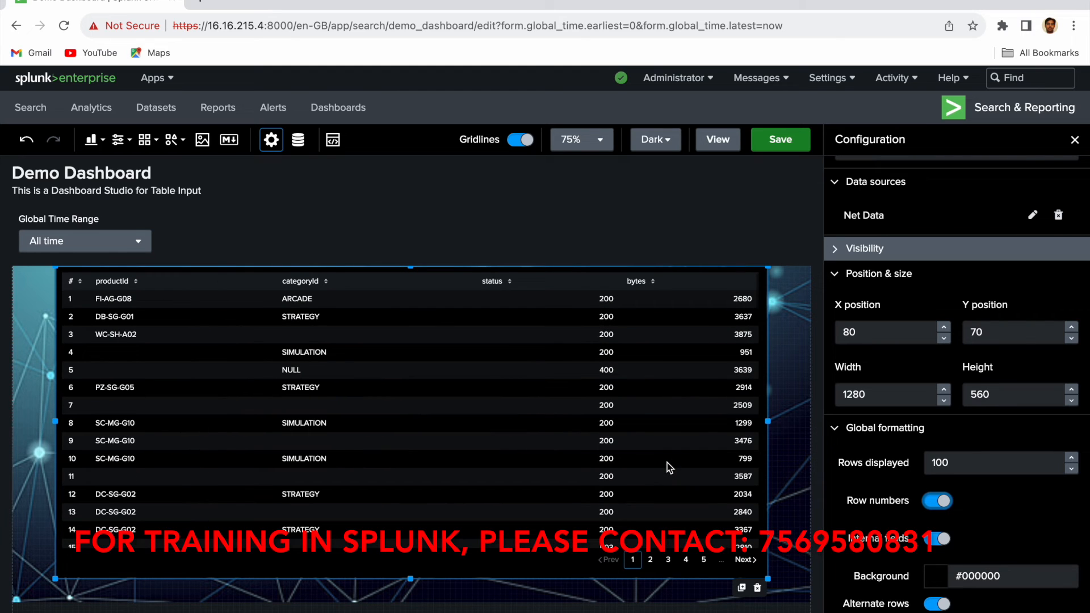
scroll(788, 403, "up", 2)
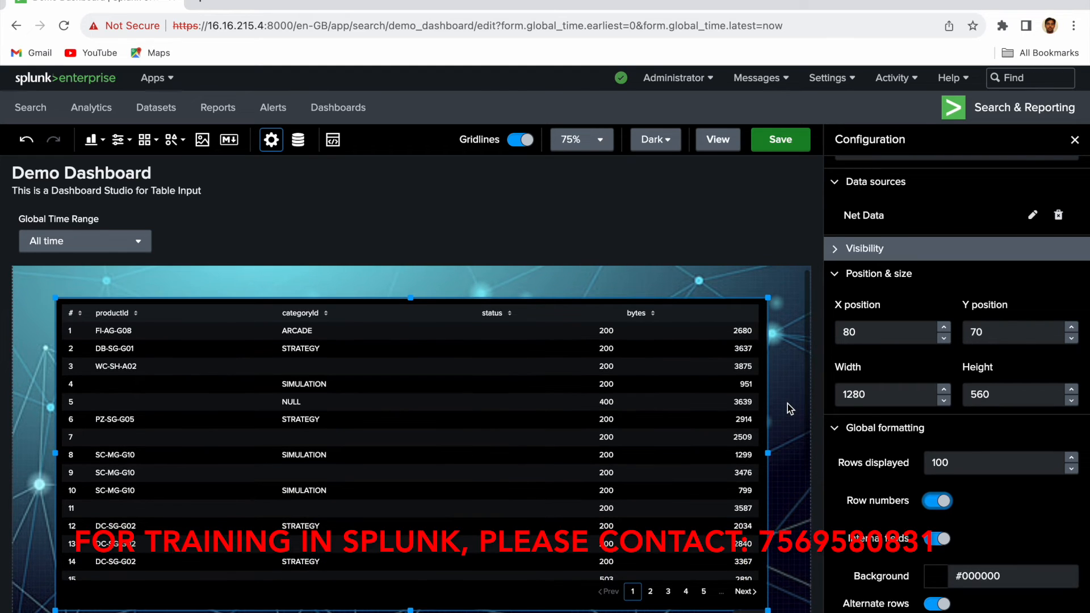
Turn the table's internal fields off and back on, and try a transparent table background
left_click(938, 542)
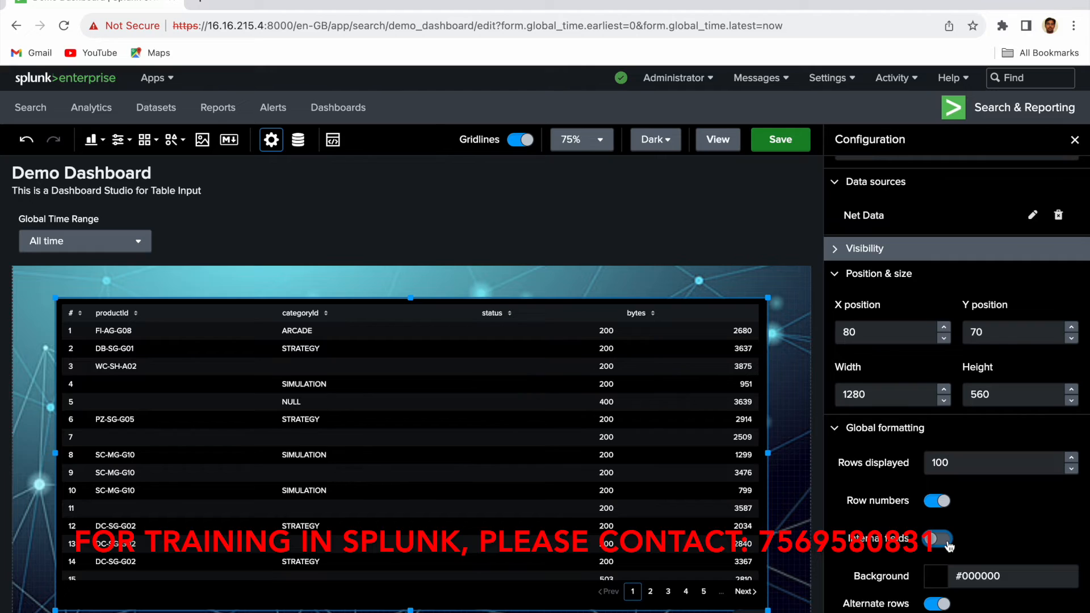
left_click(949, 547)
left_click(940, 585)
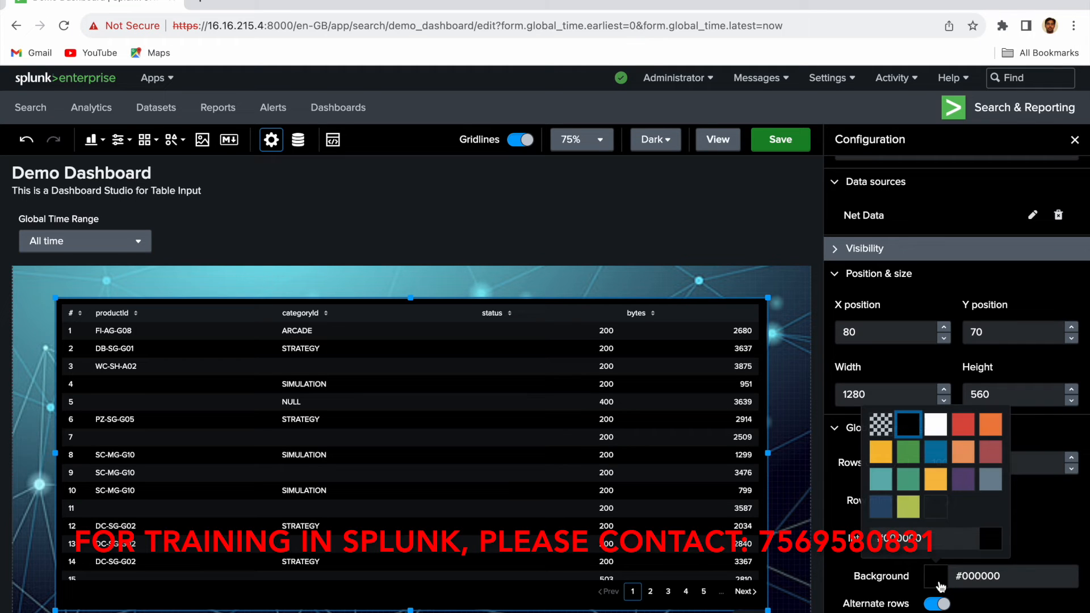
left_click(884, 431)
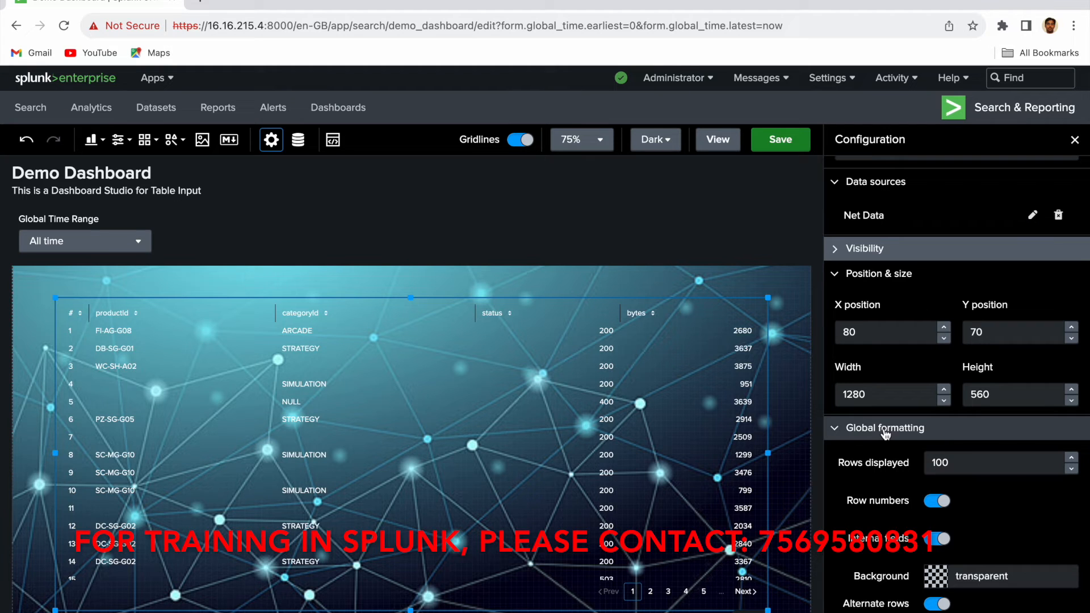
Set the table background to white #ffffff, and turn alternate rows off and back on
left_click(938, 581)
left_click(936, 425)
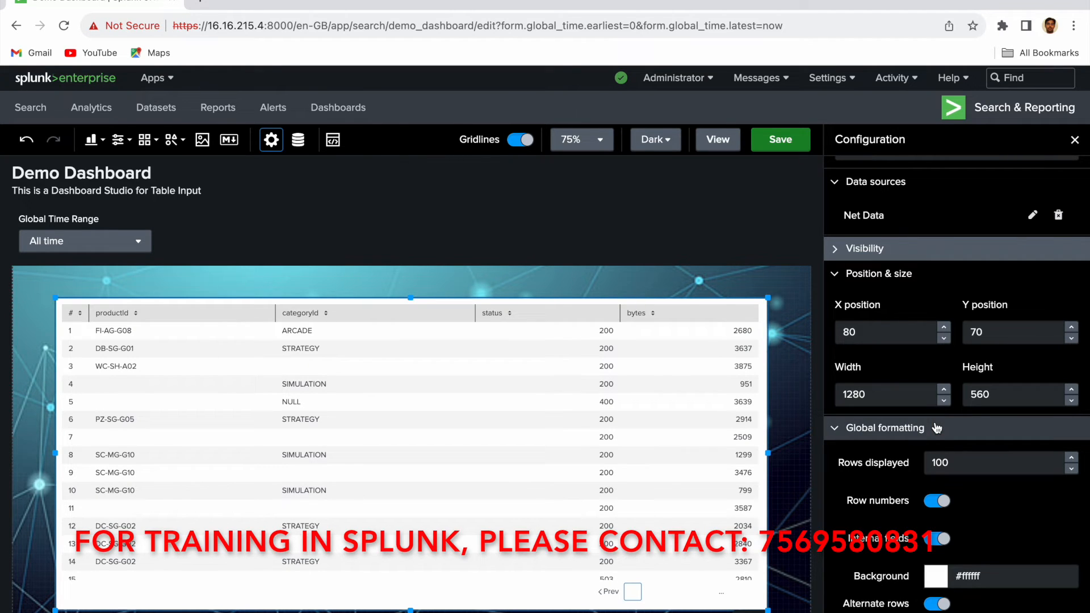
scroll(937, 428, "down", 1)
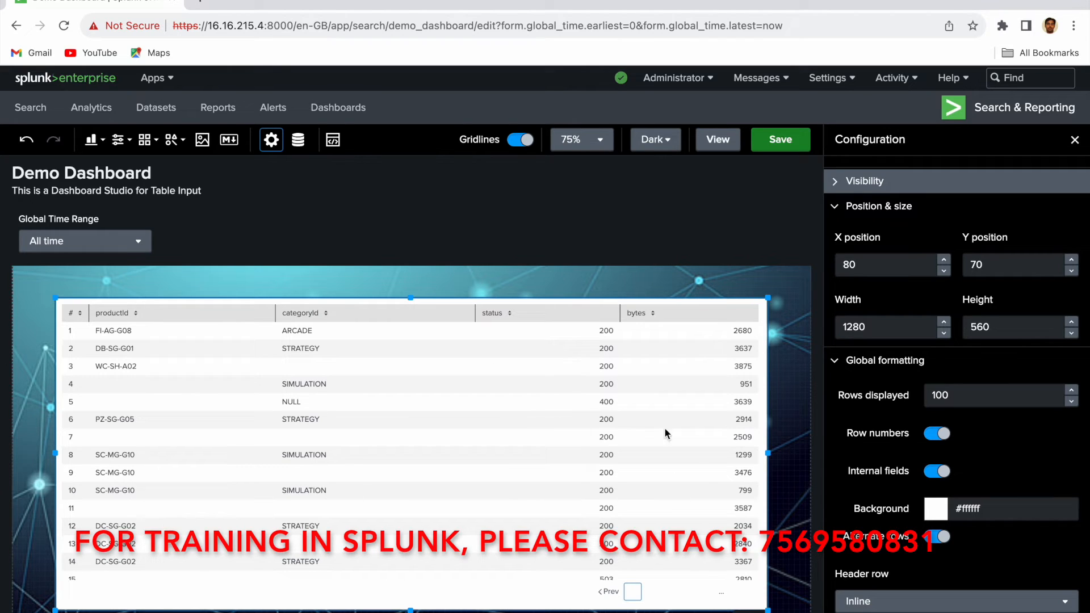
left_click(937, 537)
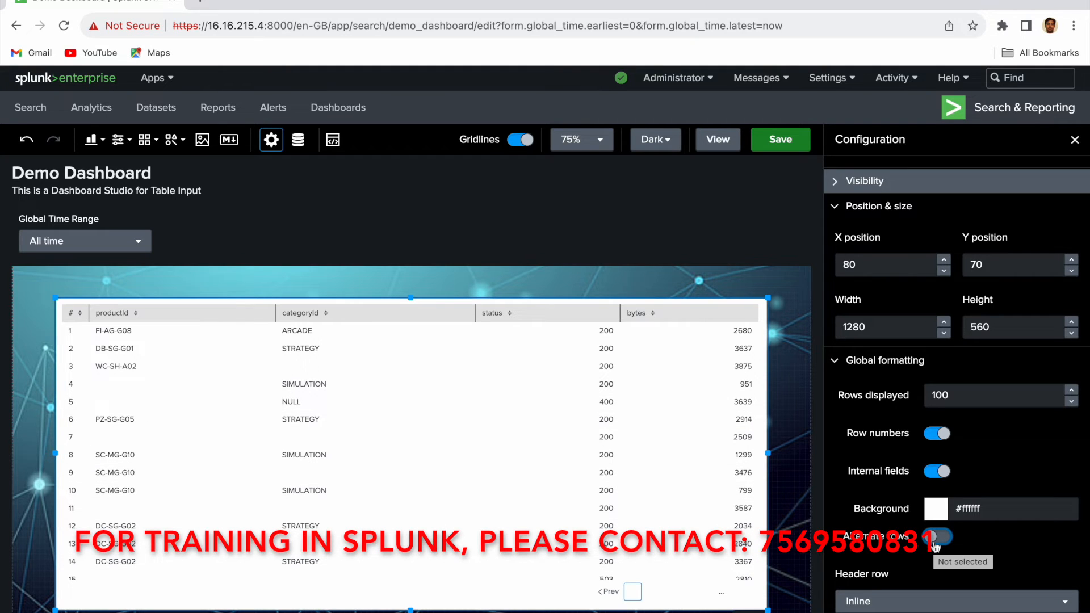
left_click(947, 546)
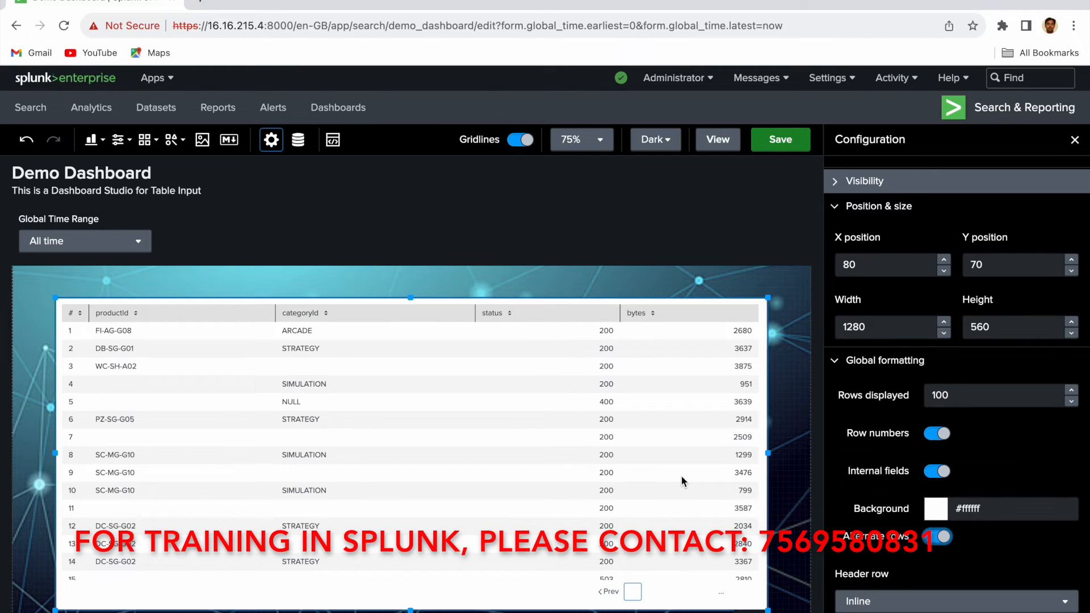
Set the table's header row to Fixed and check how the header behaves further down the rows
scroll(682, 477, "down", 3)
scroll(681, 479, "down", 10)
scroll(682, 480, "down", 4)
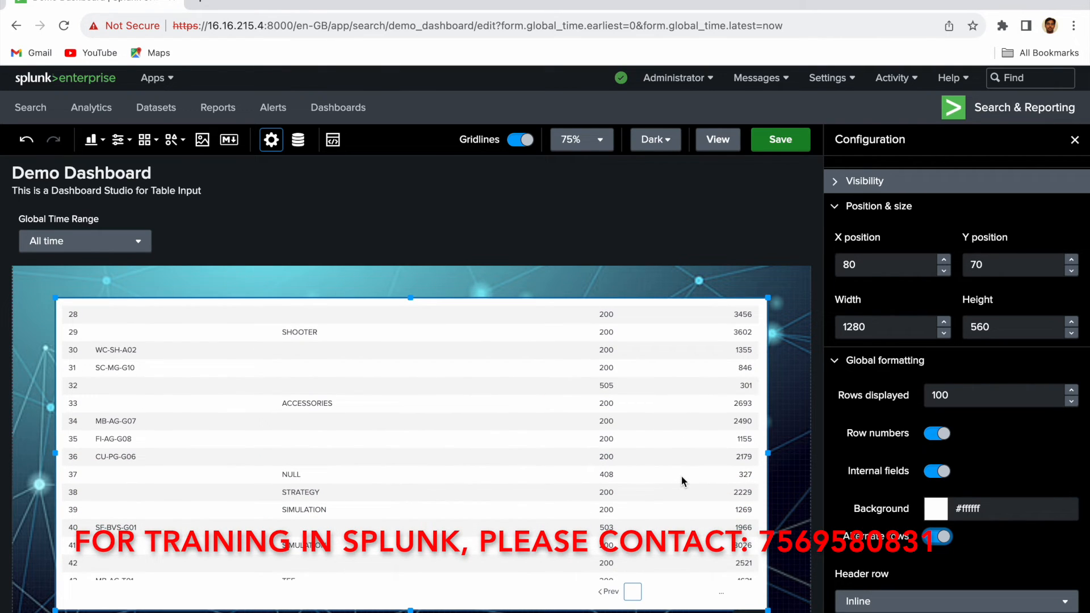
left_click(909, 605)
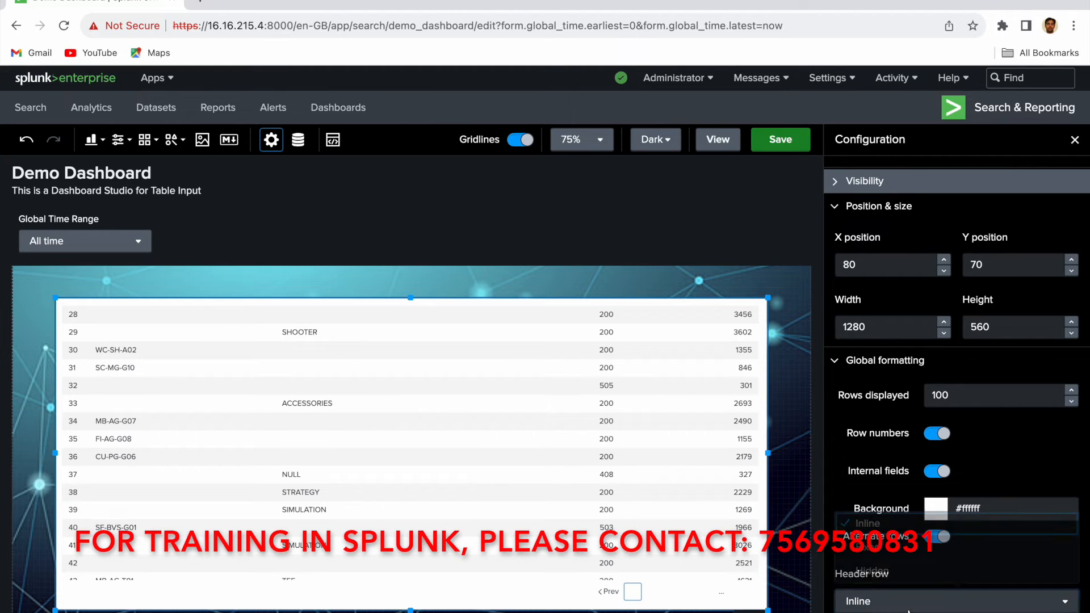
left_click(888, 549)
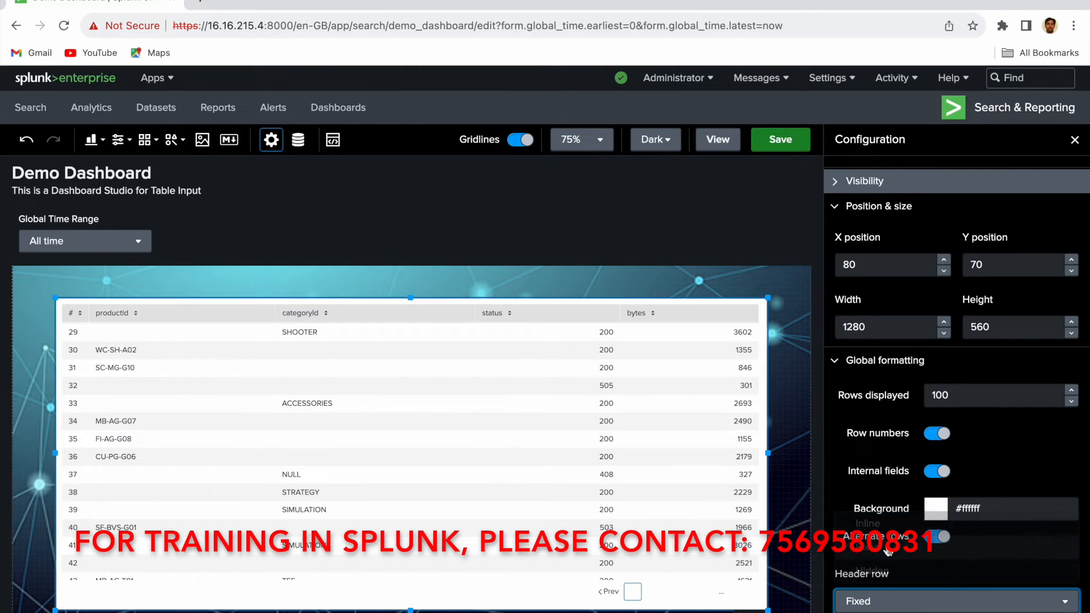
scroll(688, 485, "down", 5)
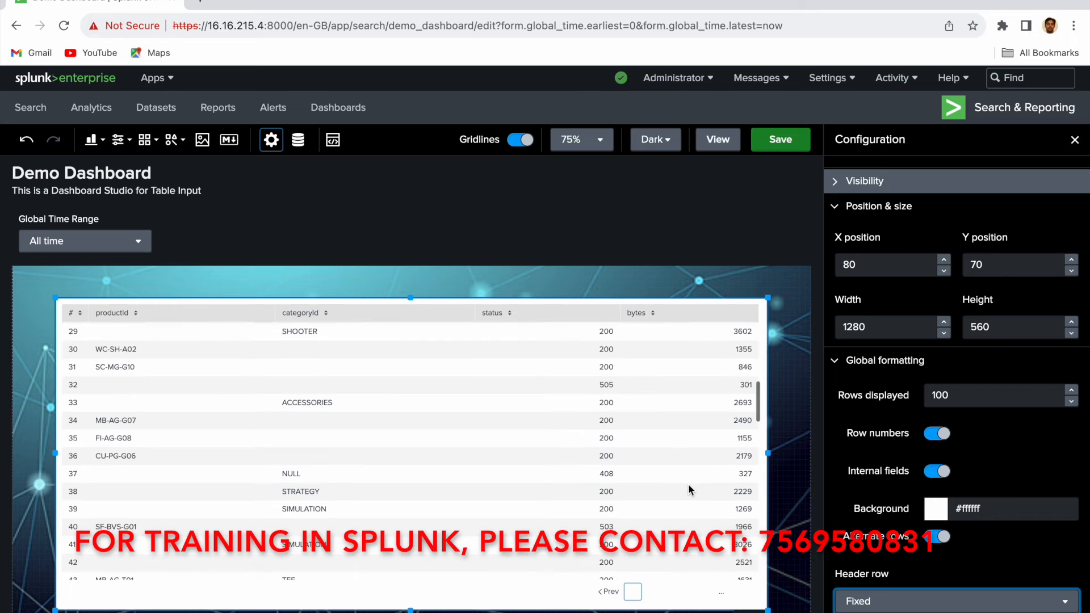
scroll(689, 486, "down", 3)
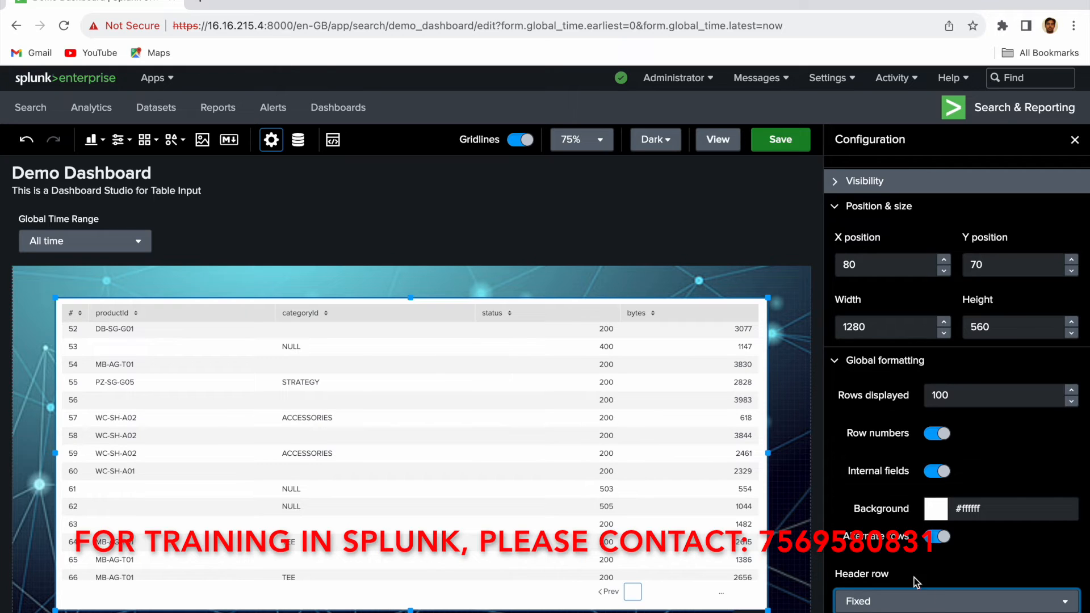
Try the Hidden header row option, return it to Fixed, and check the header further down the rows
left_click(927, 601)
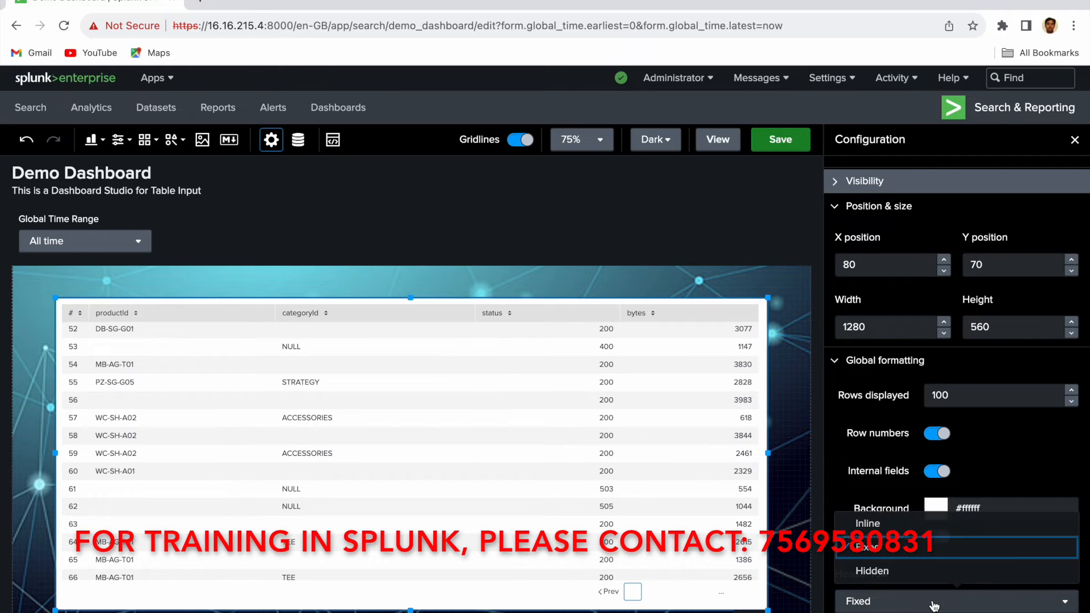
left_click(913, 573)
scroll(674, 503, "up", 15)
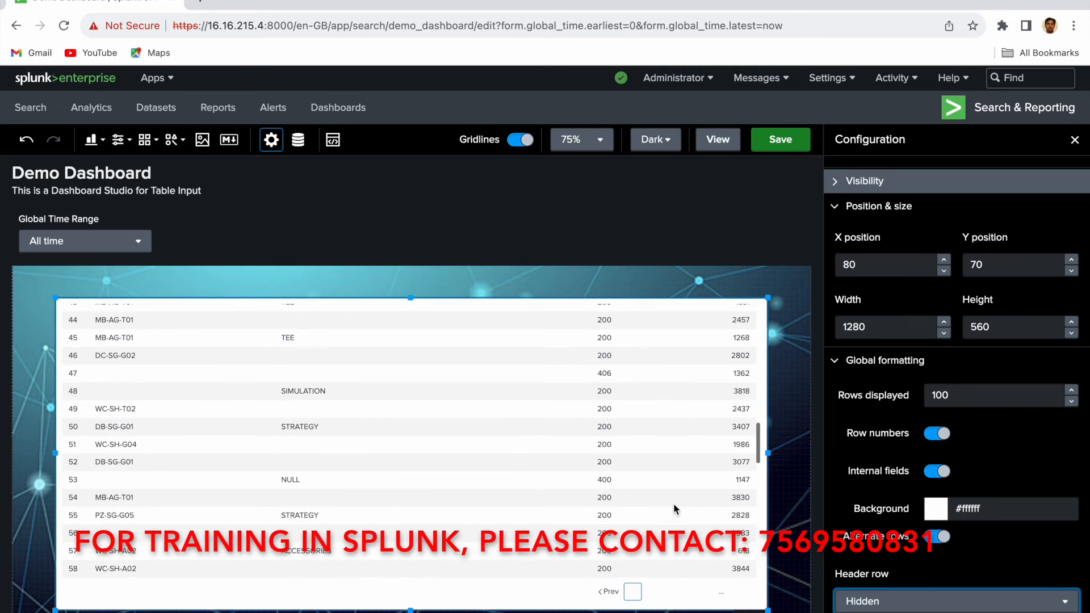
scroll(673, 503, "up", 2)
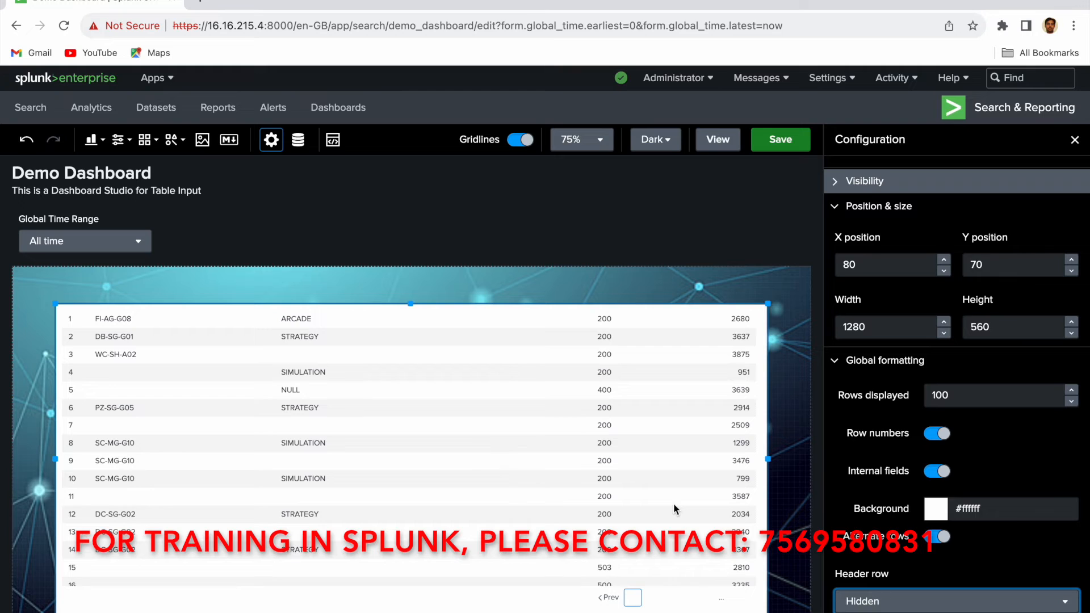
left_click(942, 607)
left_click(905, 553)
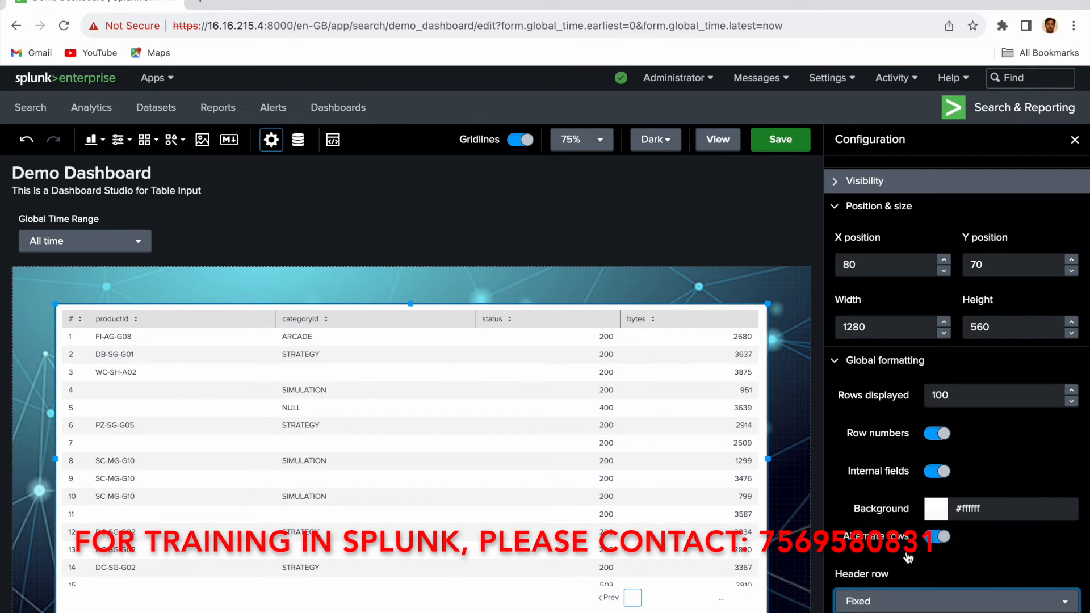
scroll(690, 494, "down", 5)
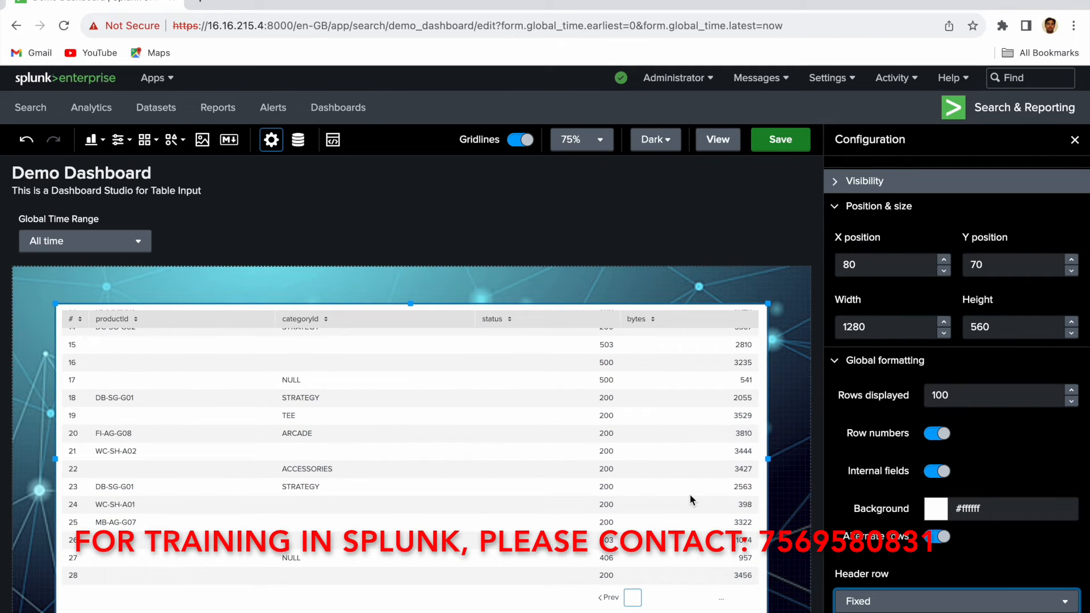
Change the table font to Monospace
scroll(991, 564, "down", 2)
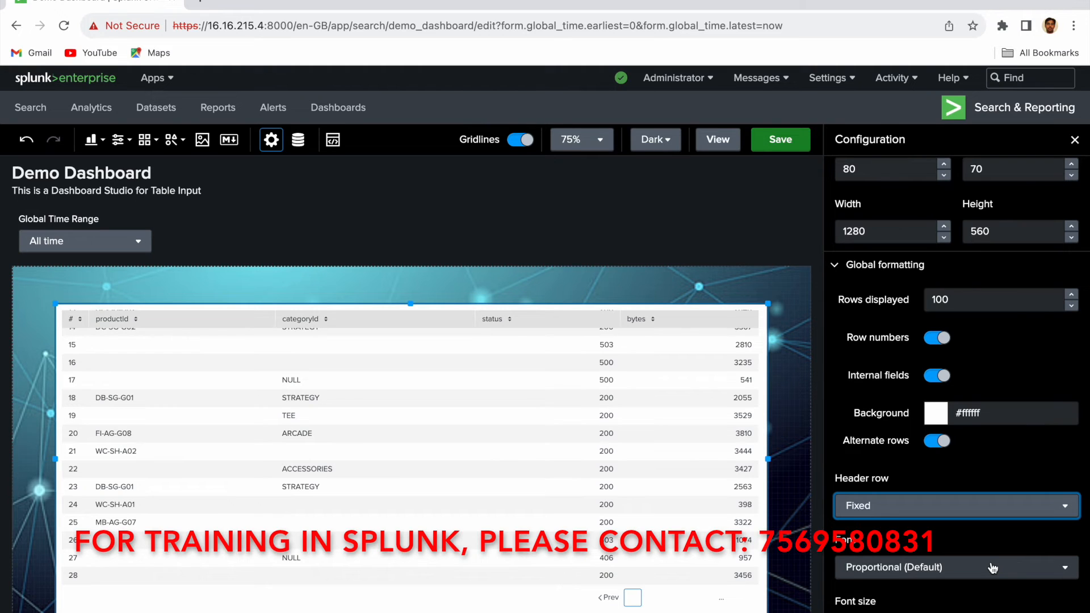
left_click(993, 568)
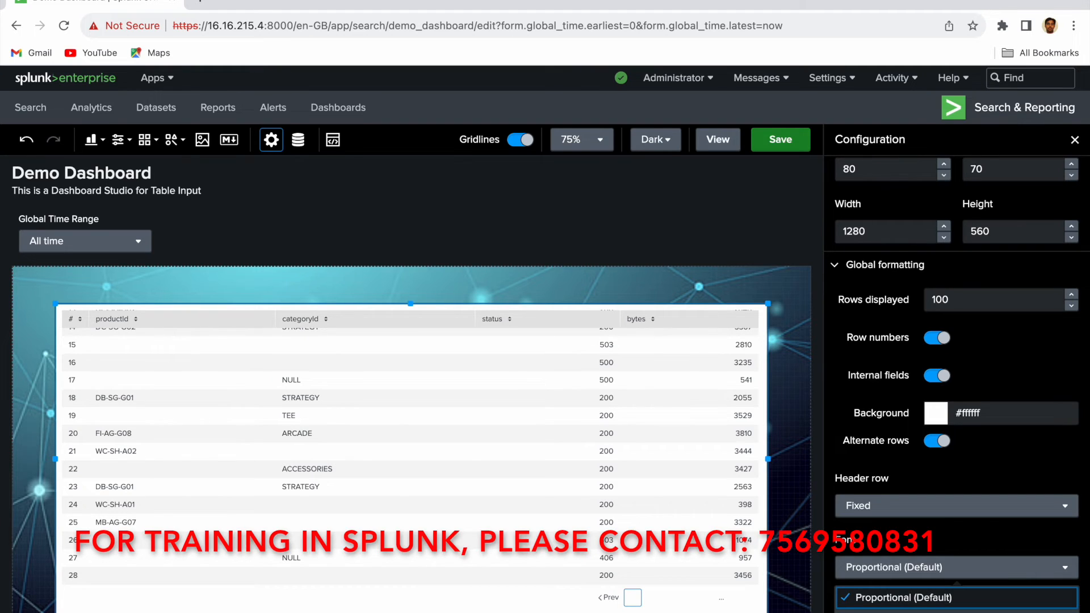
left_click(908, 612)
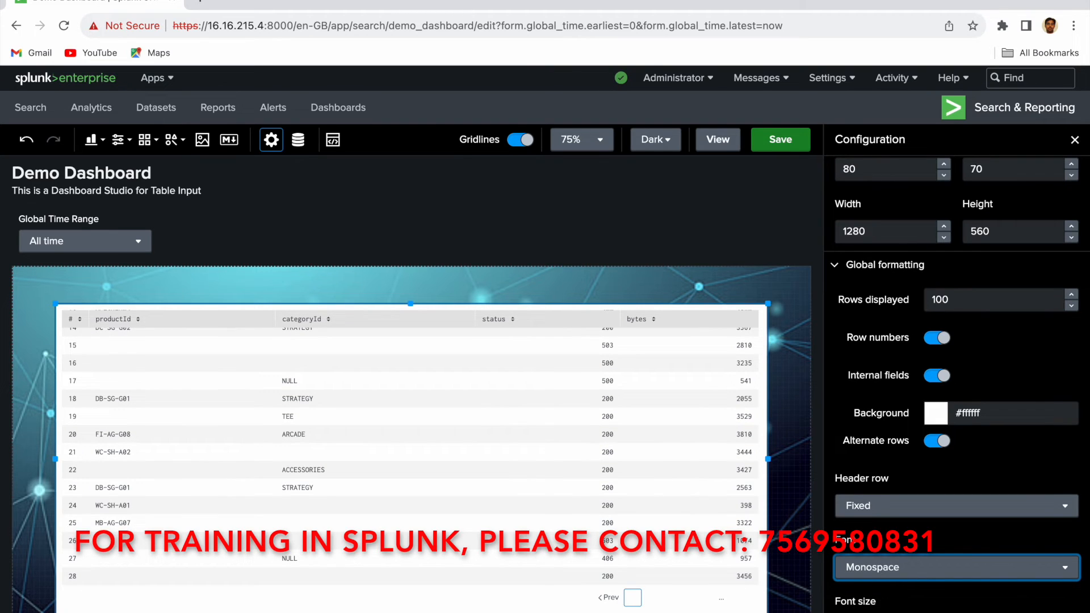
Set the table font back to Proportional (Default)
left_click(934, 574)
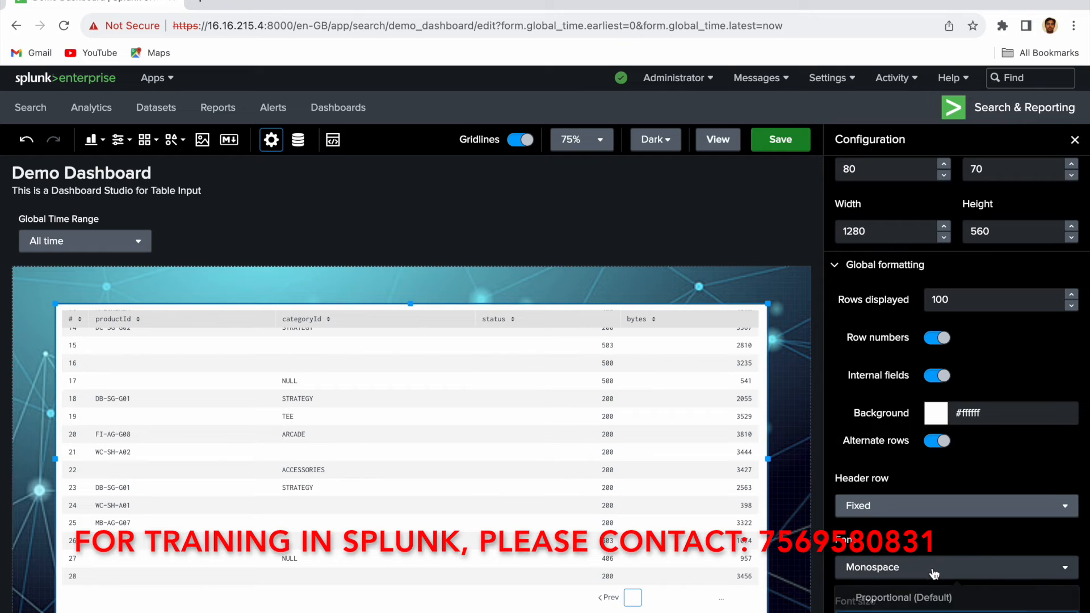
left_click(931, 604)
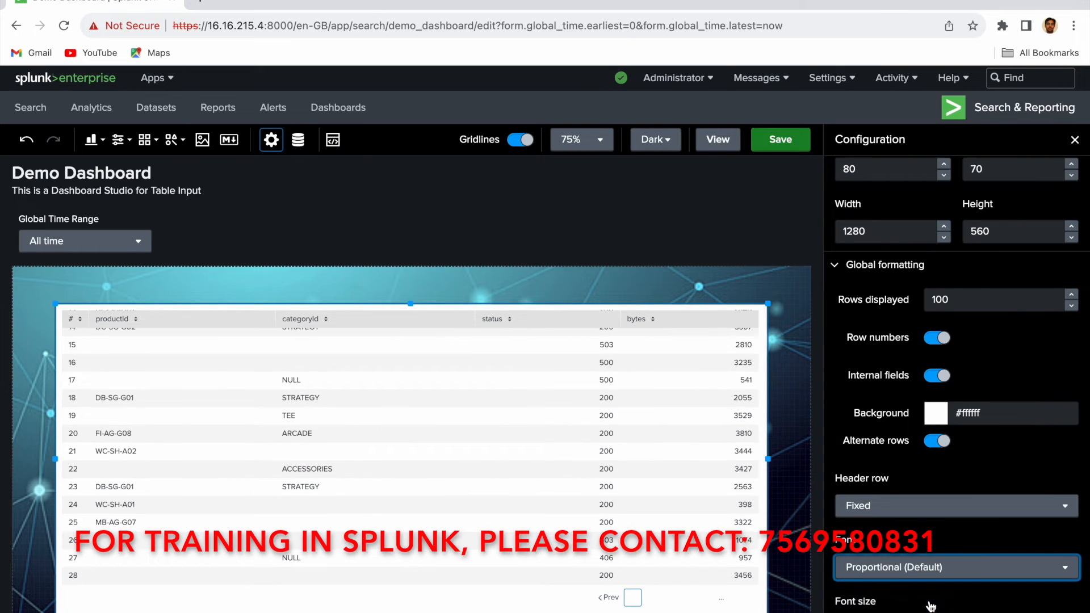
Try the Large and Extra Small font sizes on the table, and return to Default (font 14px, row 32px)
scroll(931, 605, "down", 1)
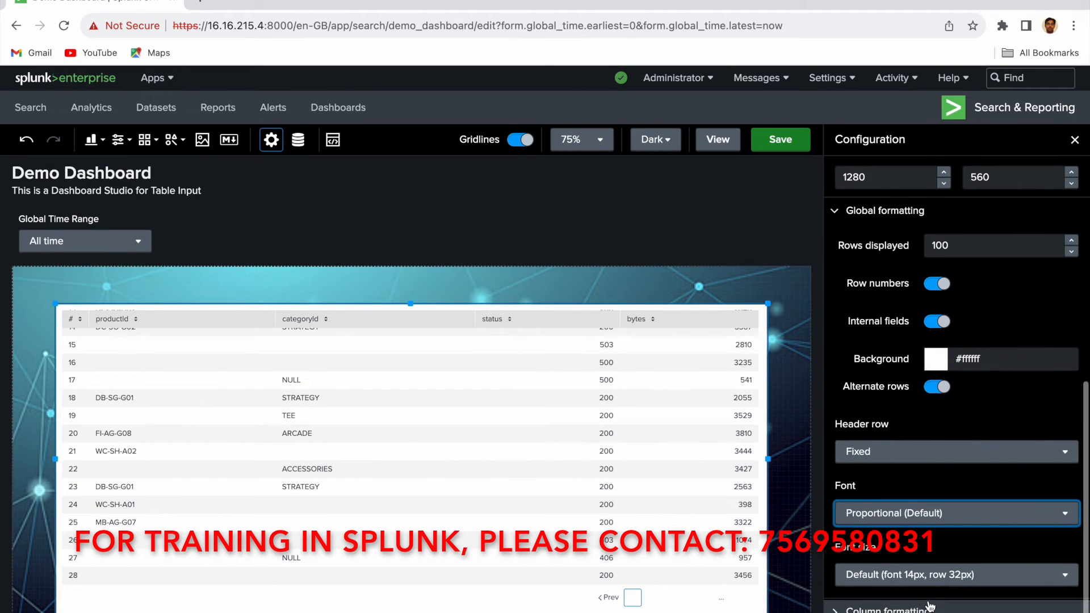
left_click(941, 577)
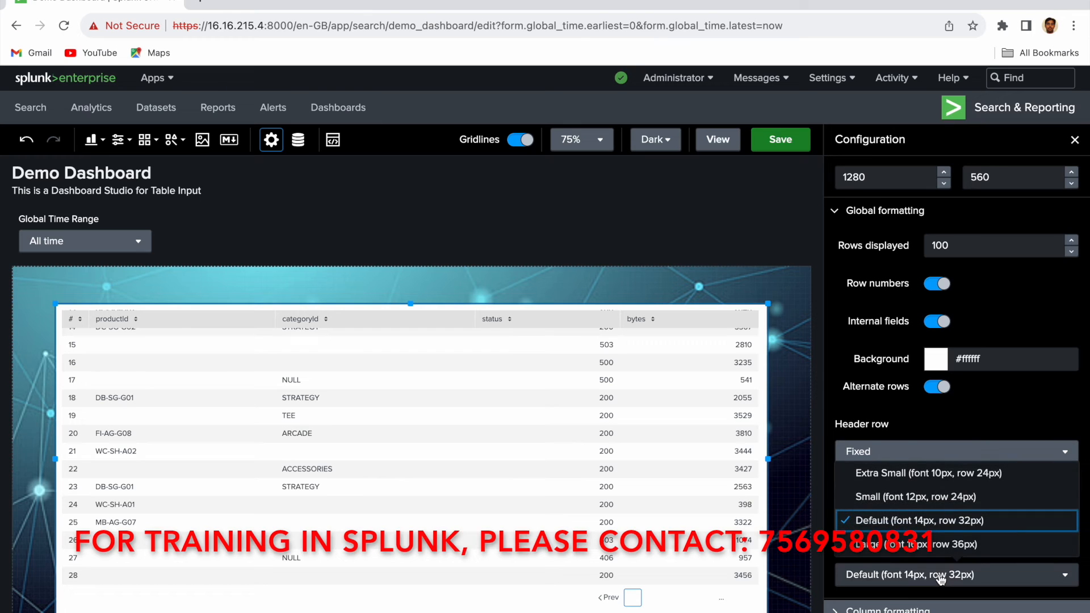
left_click(933, 551)
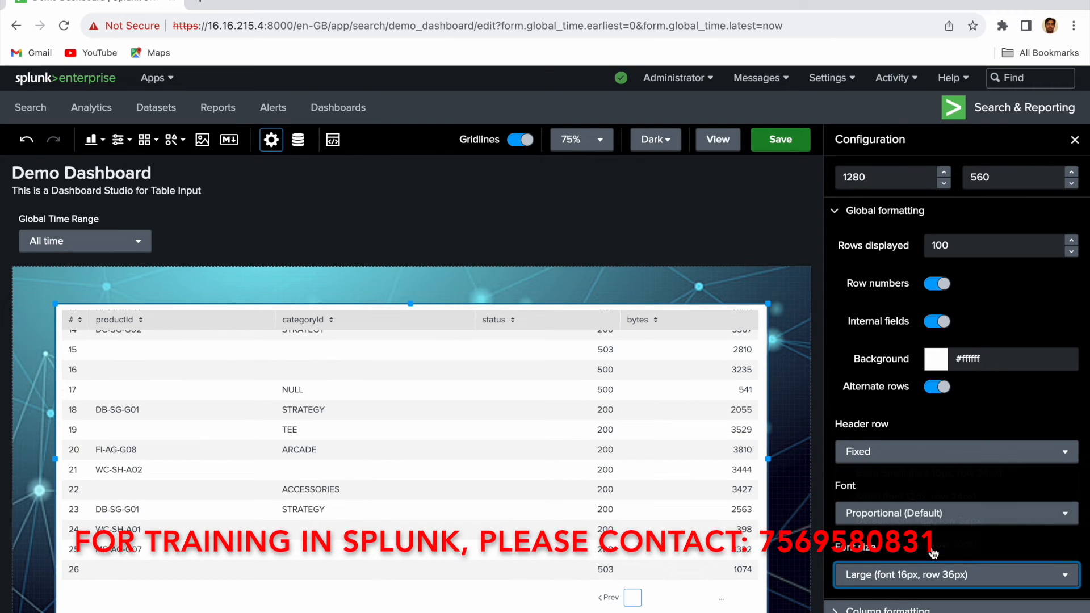
left_click(937, 576)
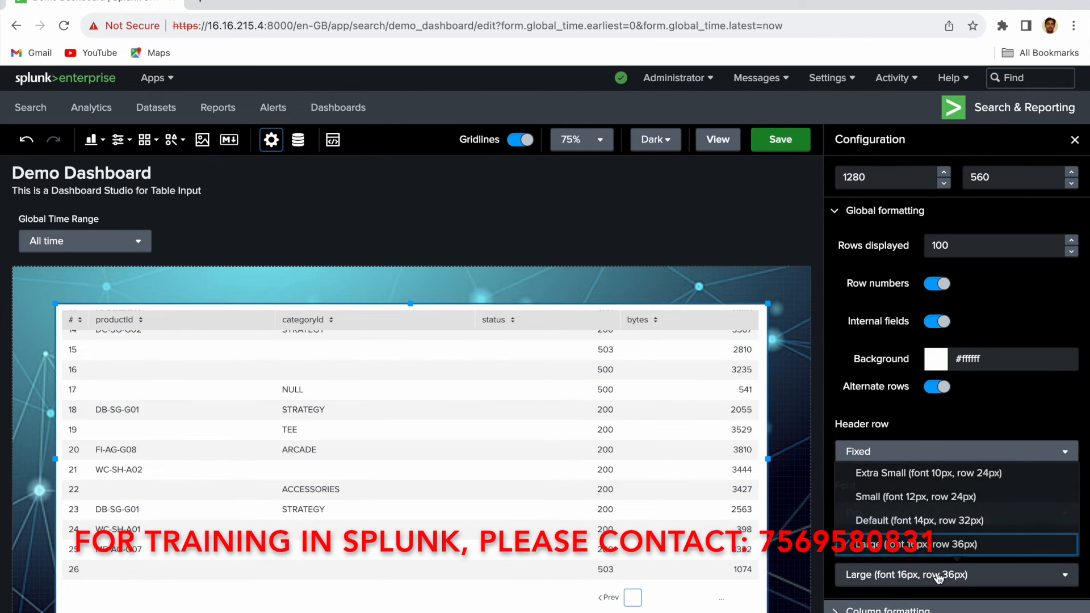
left_click(929, 483)
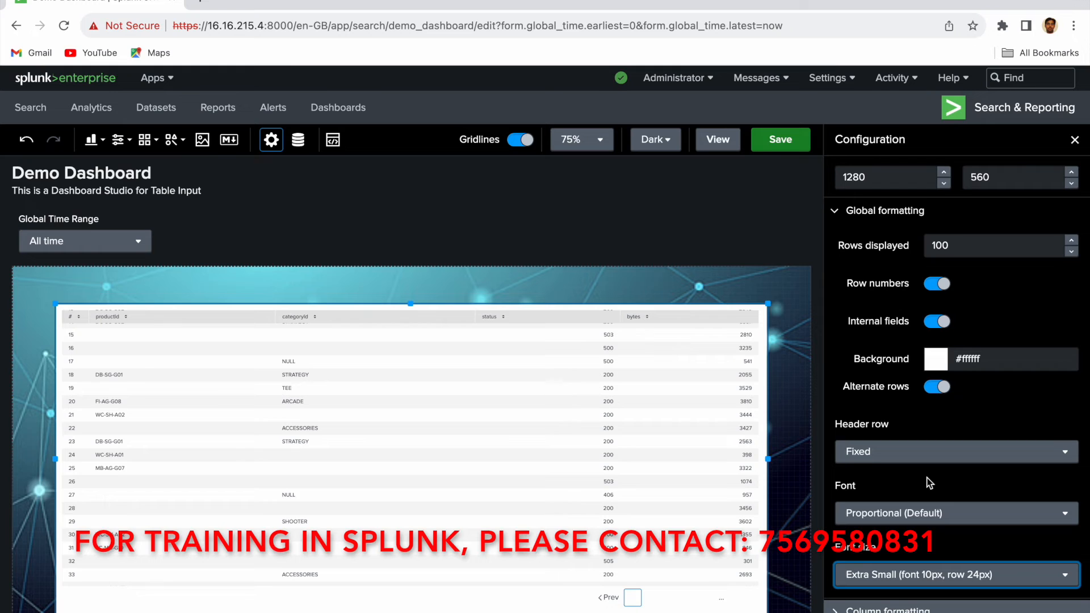
left_click(946, 577)
left_click(941, 520)
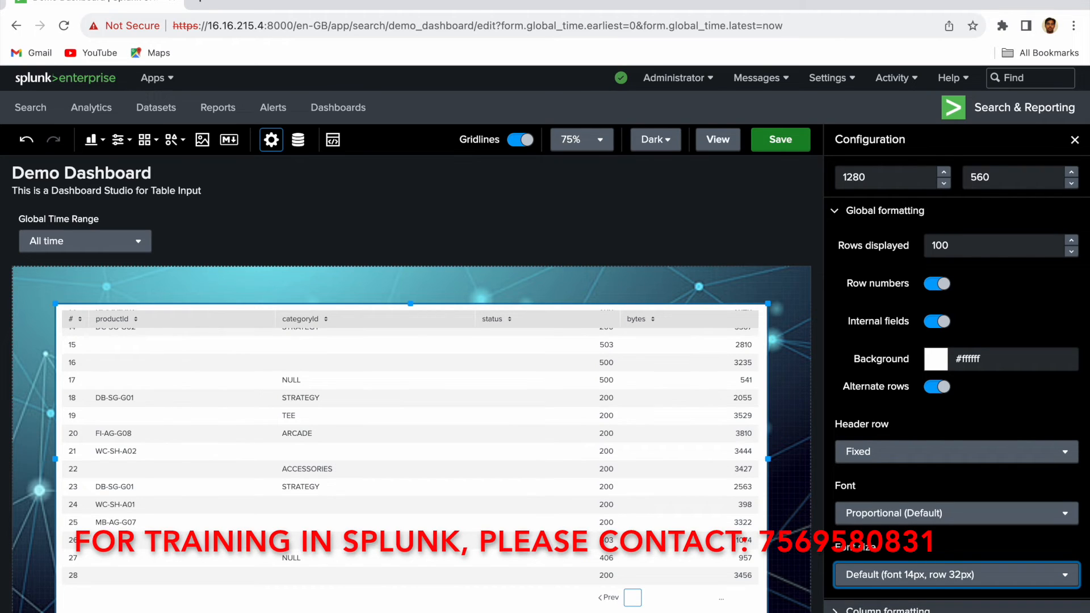
Add the categoryId column to the table's column-specific formatting
scroll(957, 383, "down", 1)
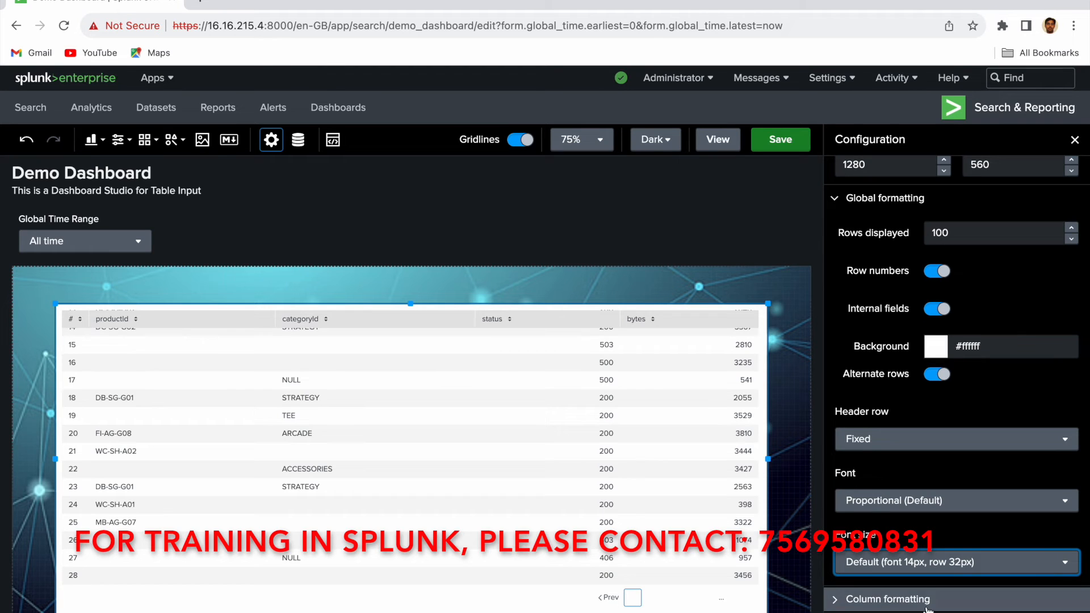
left_click(901, 605)
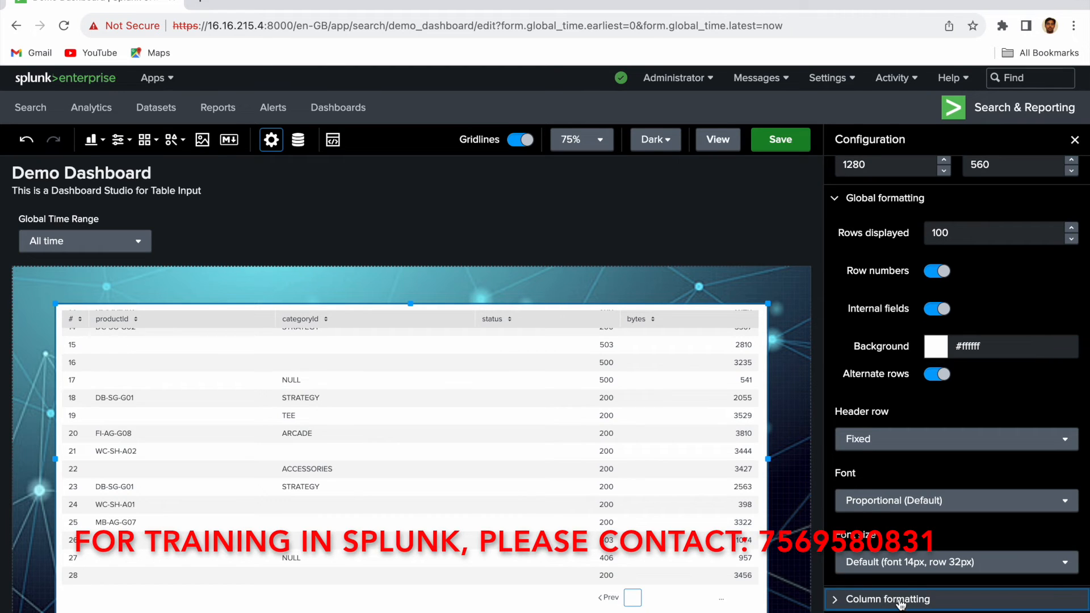
scroll(900, 604, "down", 2)
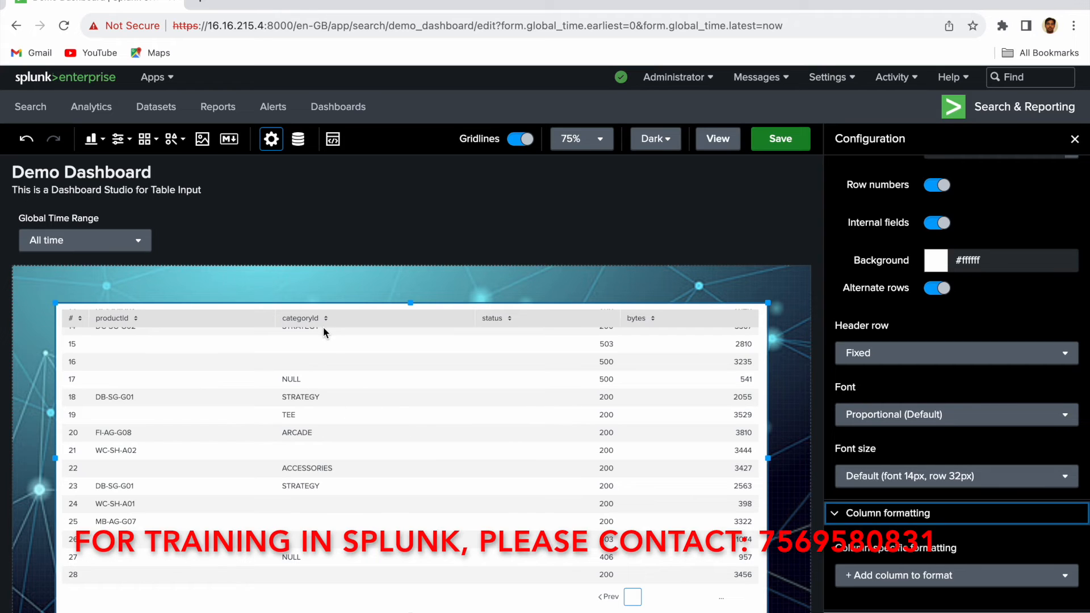
left_click(900, 577)
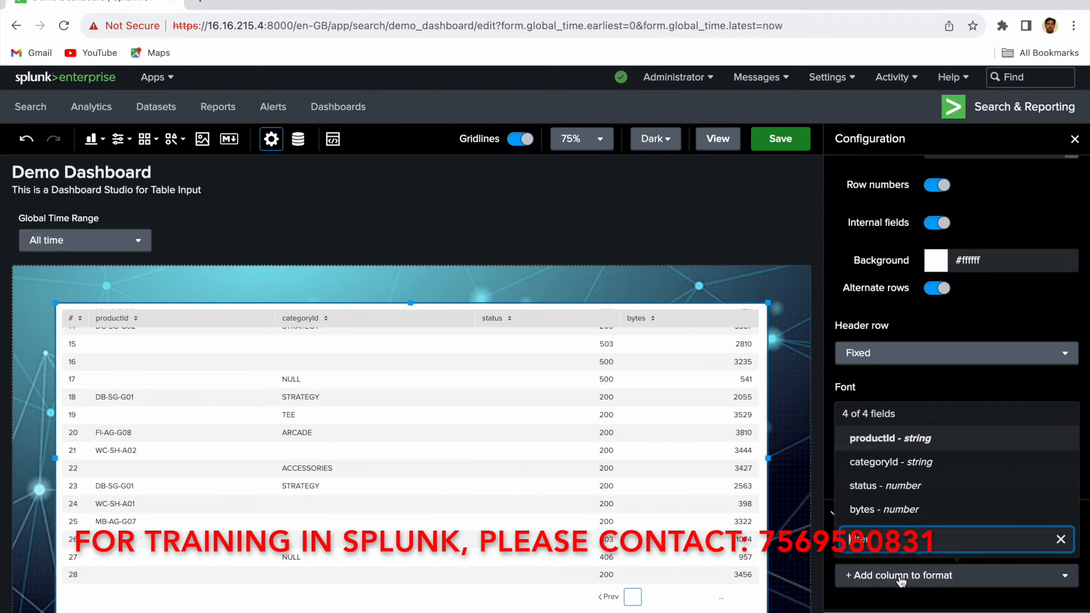
left_click(889, 467)
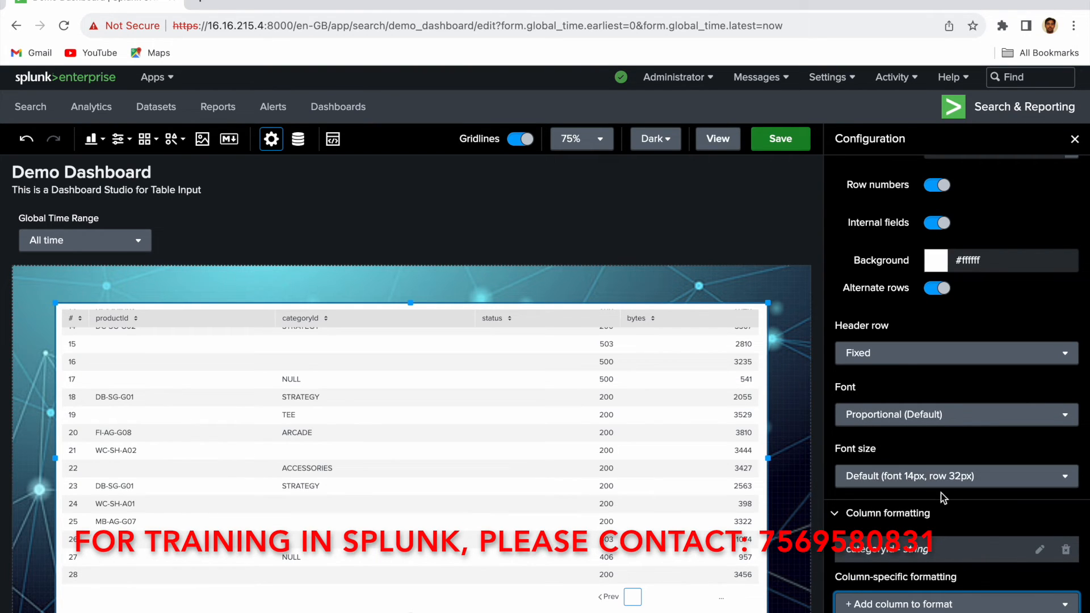
Give the categoryId column the unit label # and set its units position to Before
left_click(1040, 551)
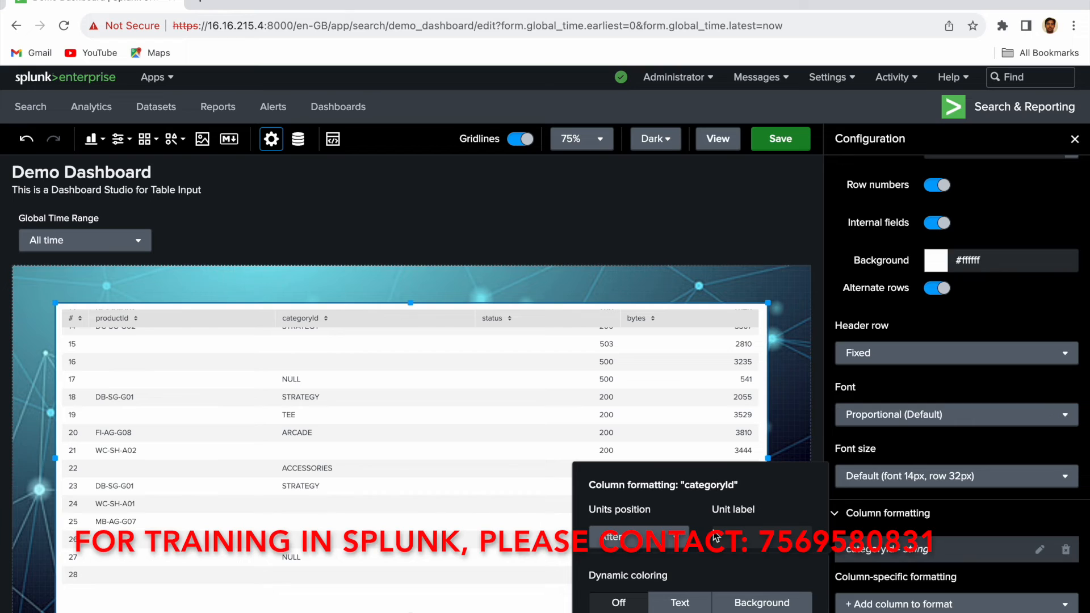
left_click(737, 541)
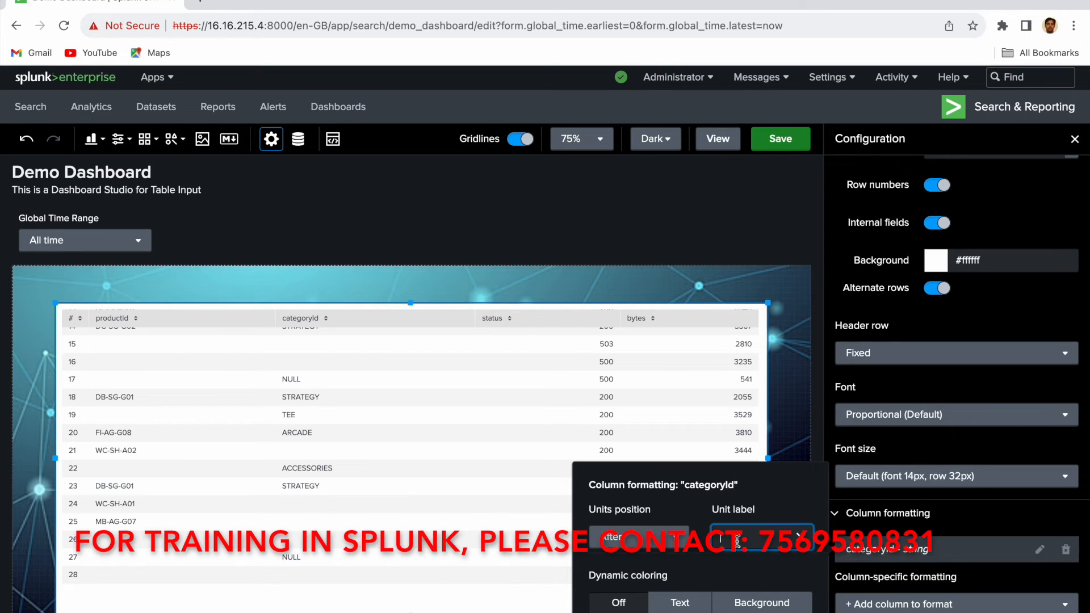
type("#")
left_click(717, 469)
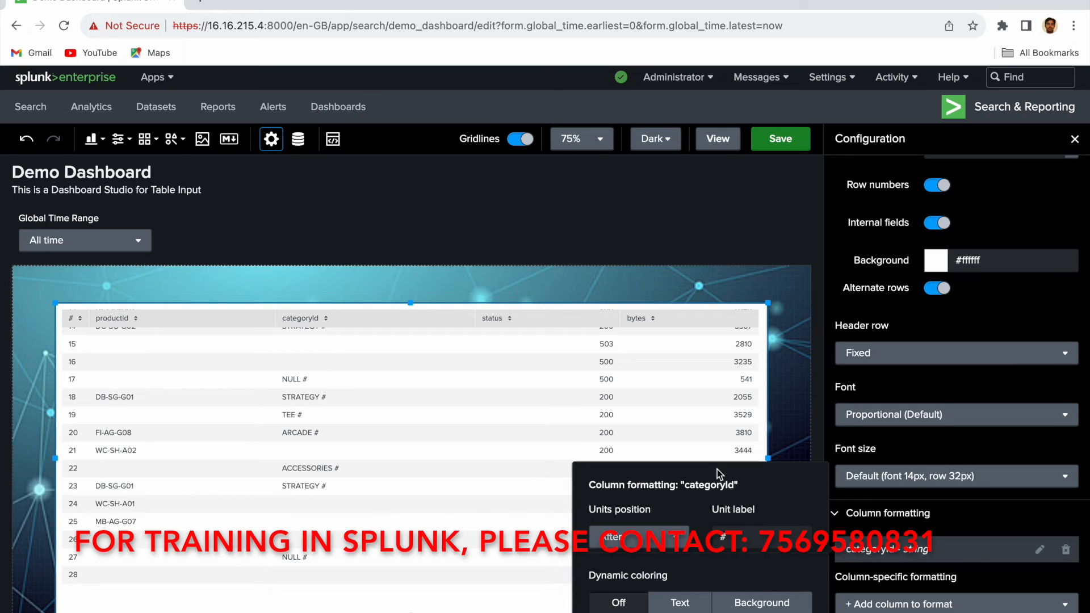
left_click(677, 542)
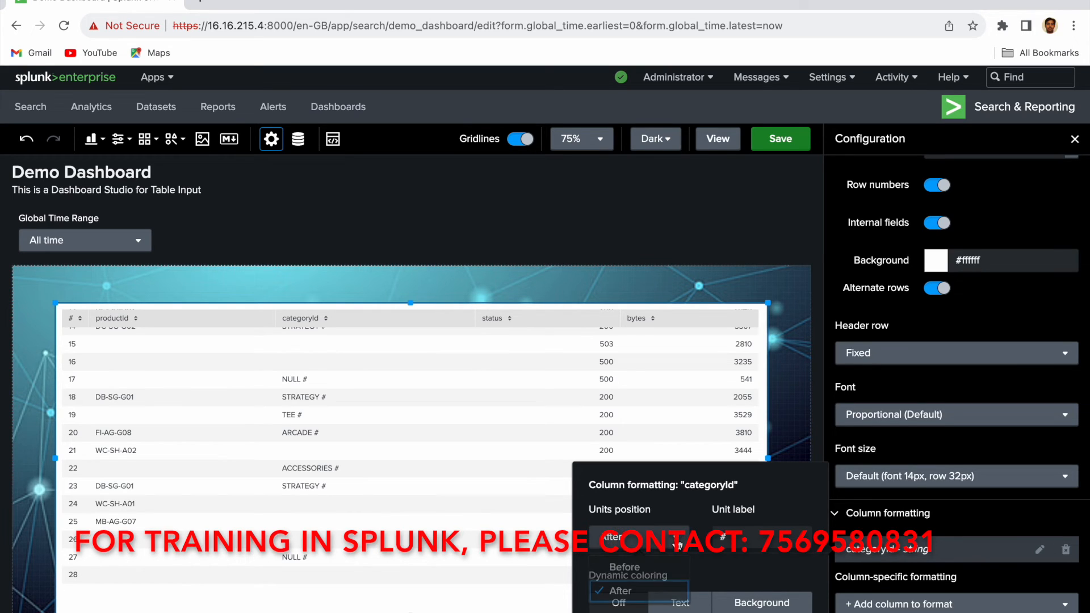
left_click(659, 568)
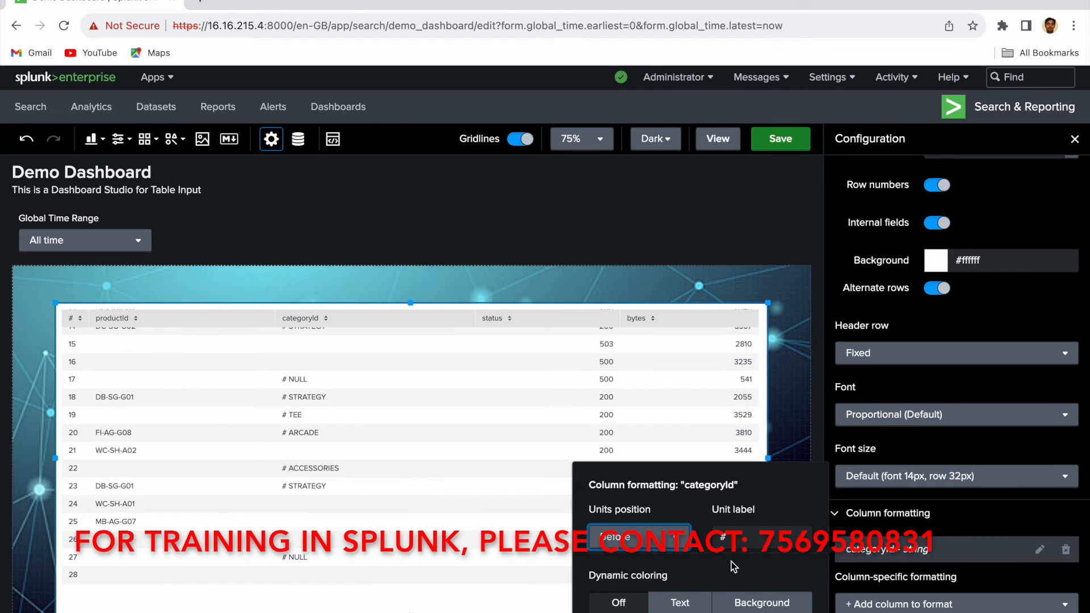
Add dynamic coloring with a STRATEGY match to the categoryId column, trying it on Text and settling on Background
left_click(678, 607)
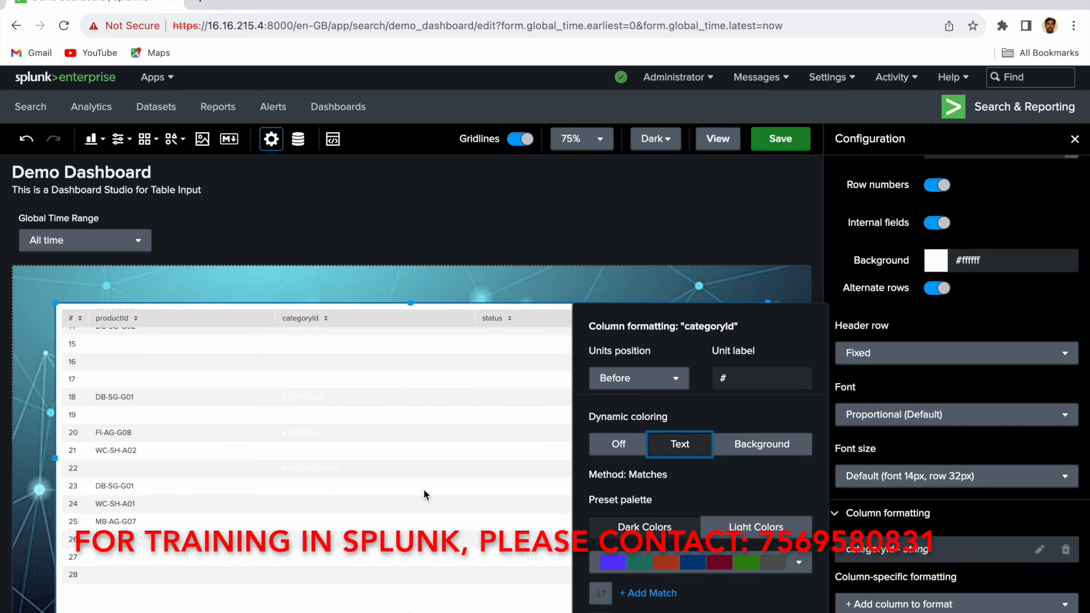
left_click(701, 612)
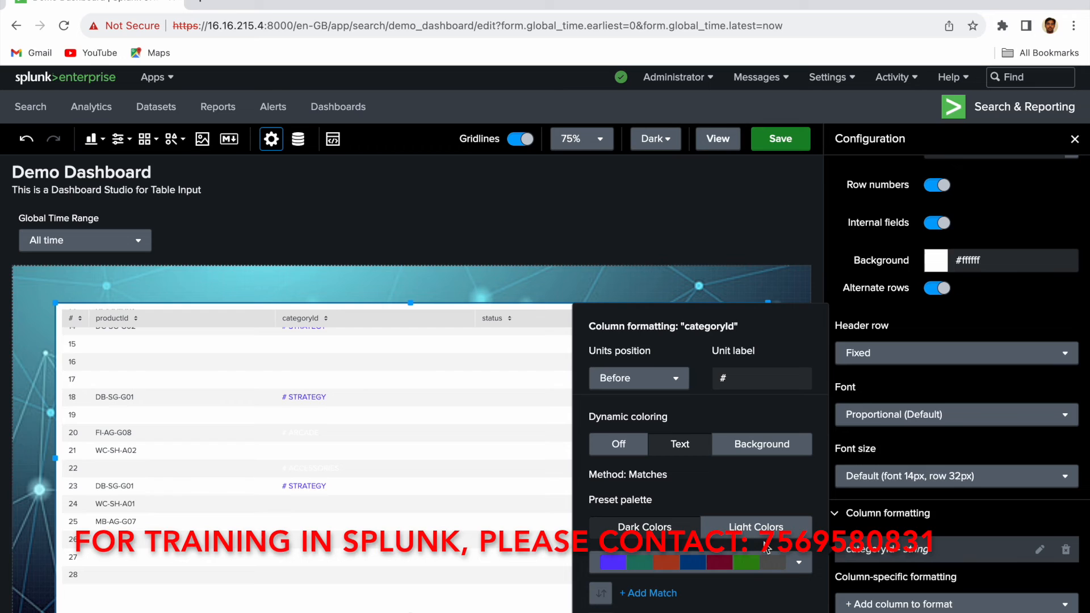
left_click(761, 452)
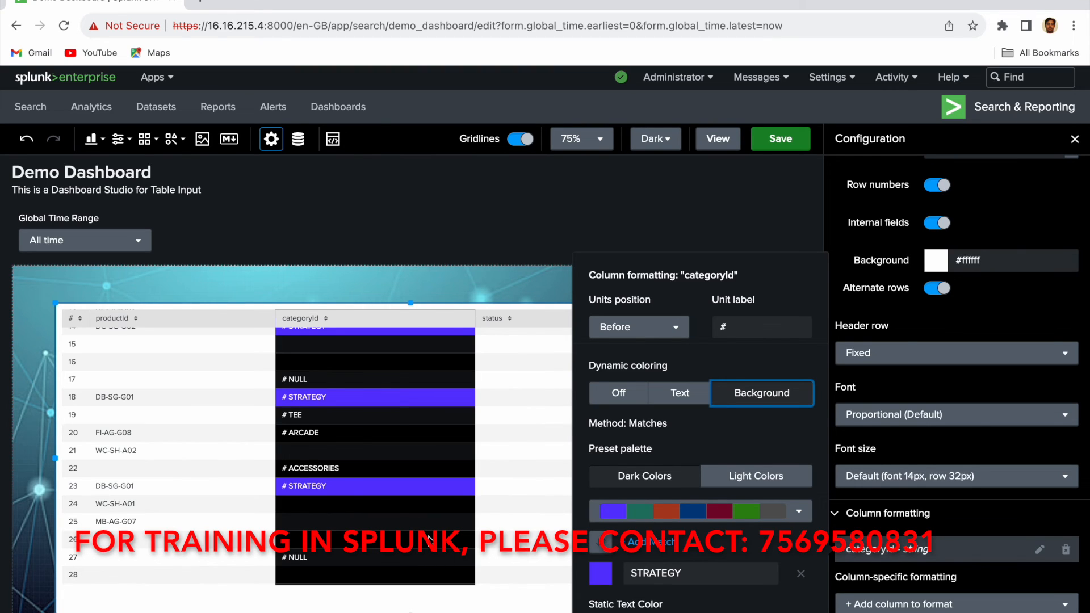
scroll(430, 539, "down", 3)
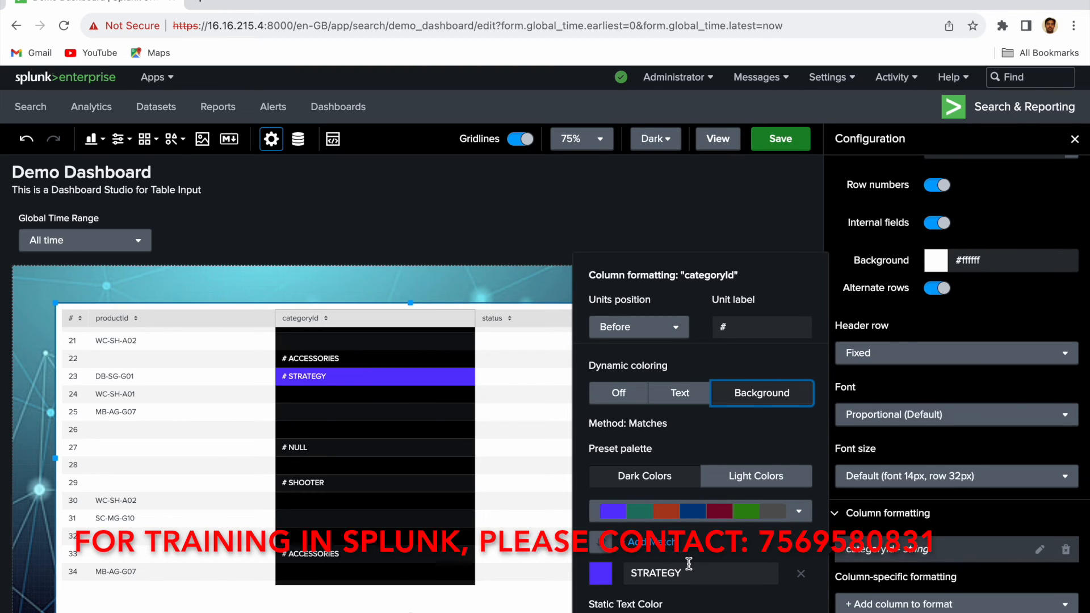
left_click(704, 477)
left_click(551, 353)
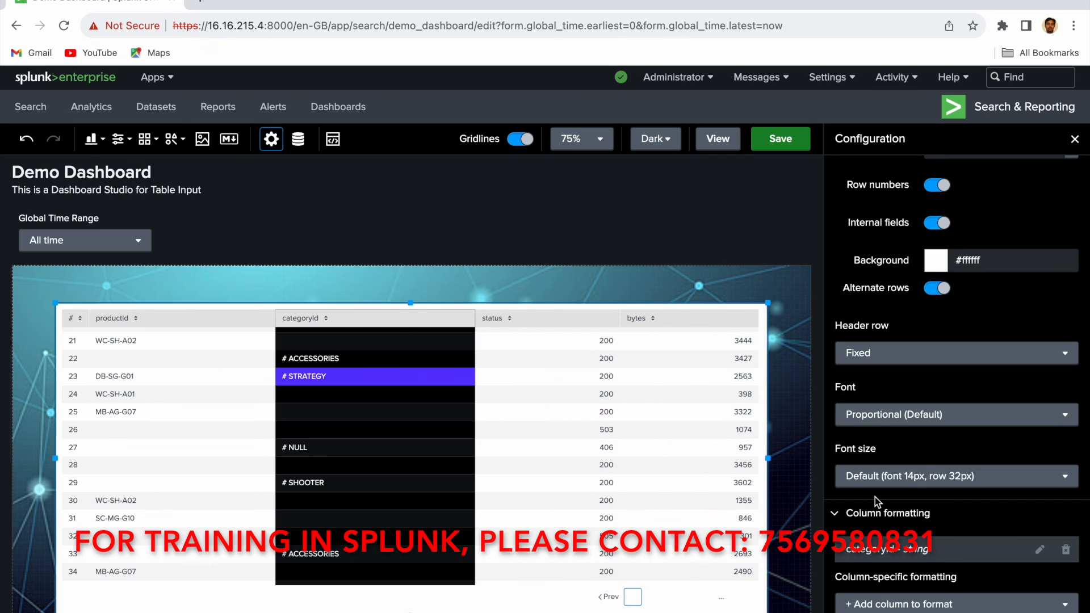
scroll(926, 546, "down", 1)
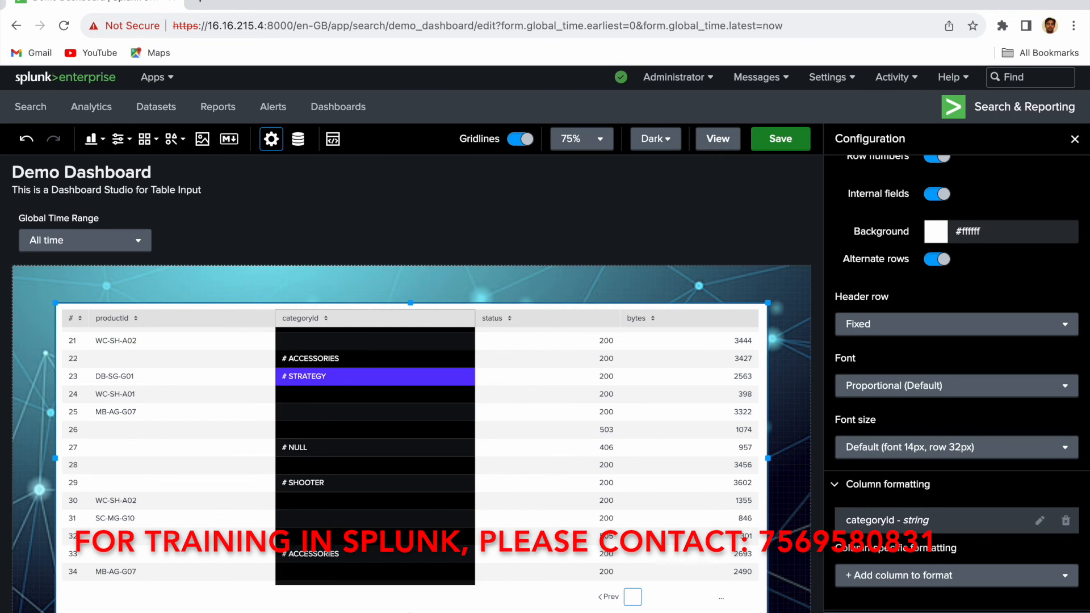
scroll(956, 384, "down", 1)
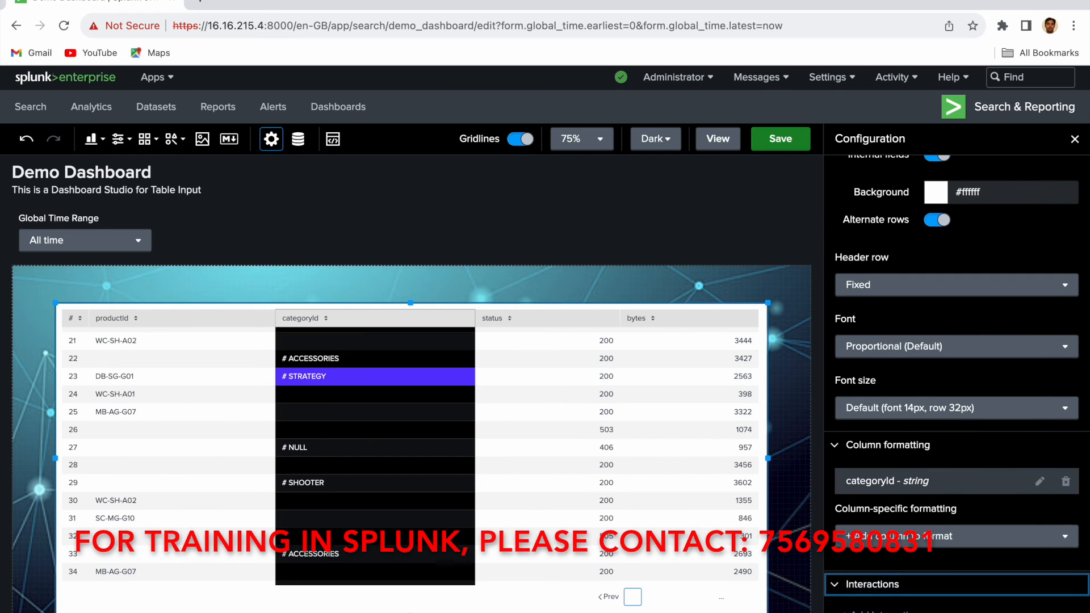
left_click(881, 612)
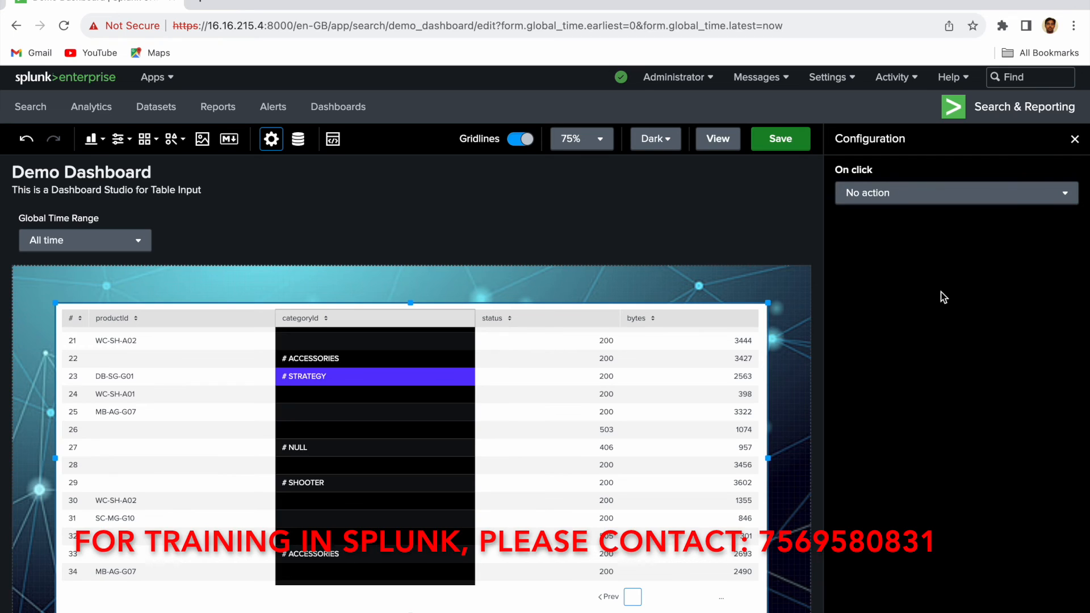
left_click(943, 200)
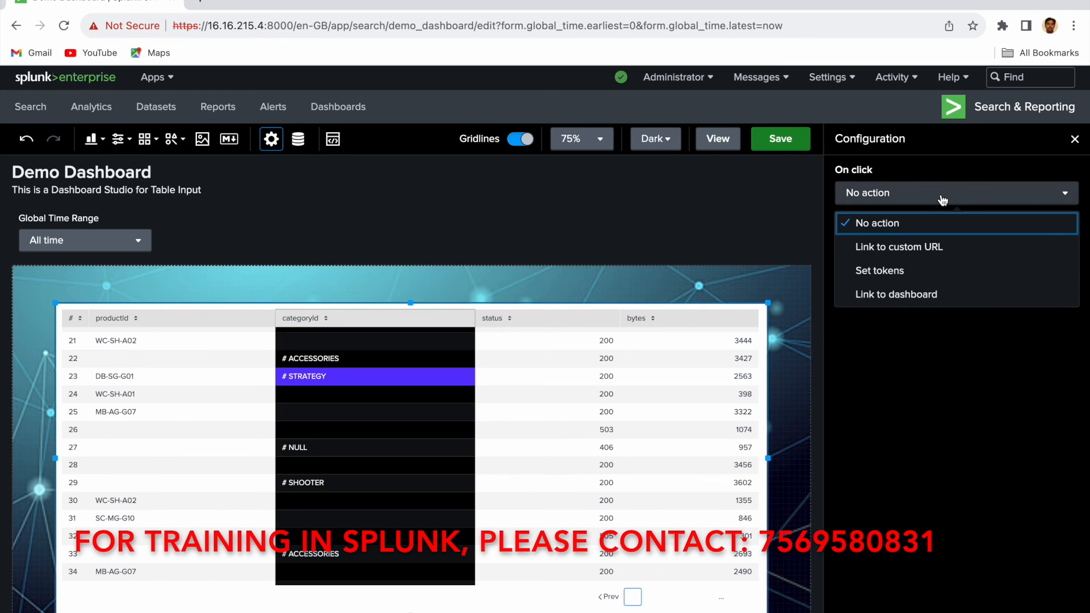
left_click(896, 256)
left_click(895, 251)
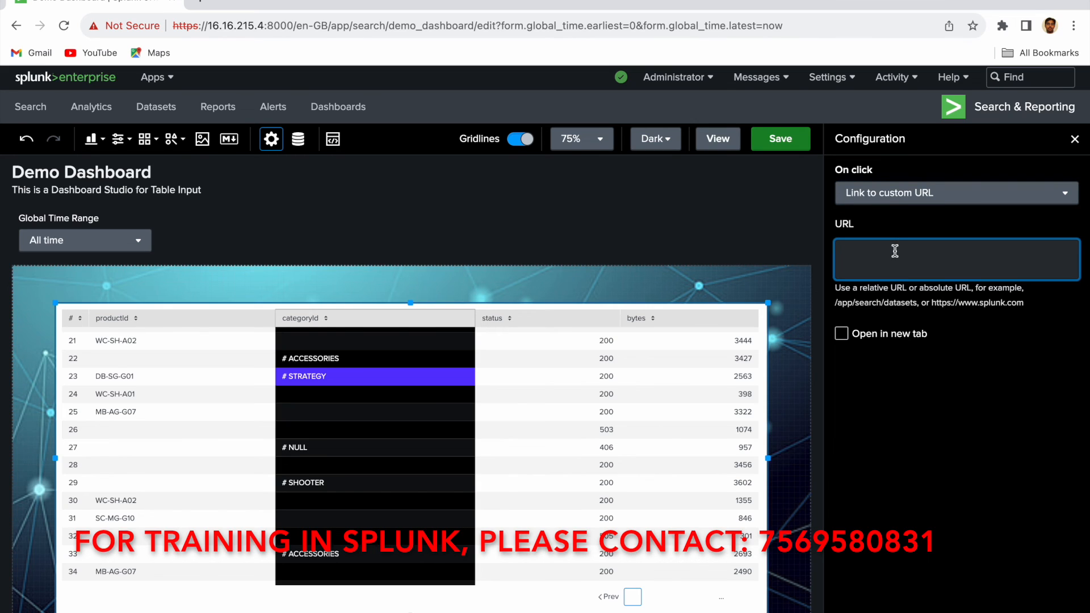
type("https://www.splunk.com")
left_click(842, 335)
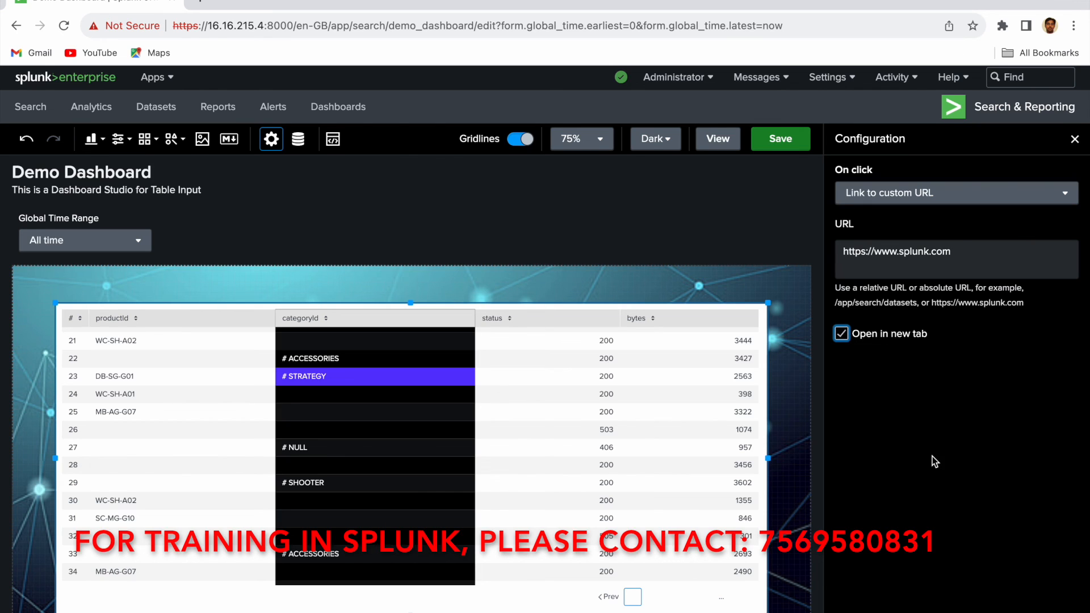
left_click(1055, 611)
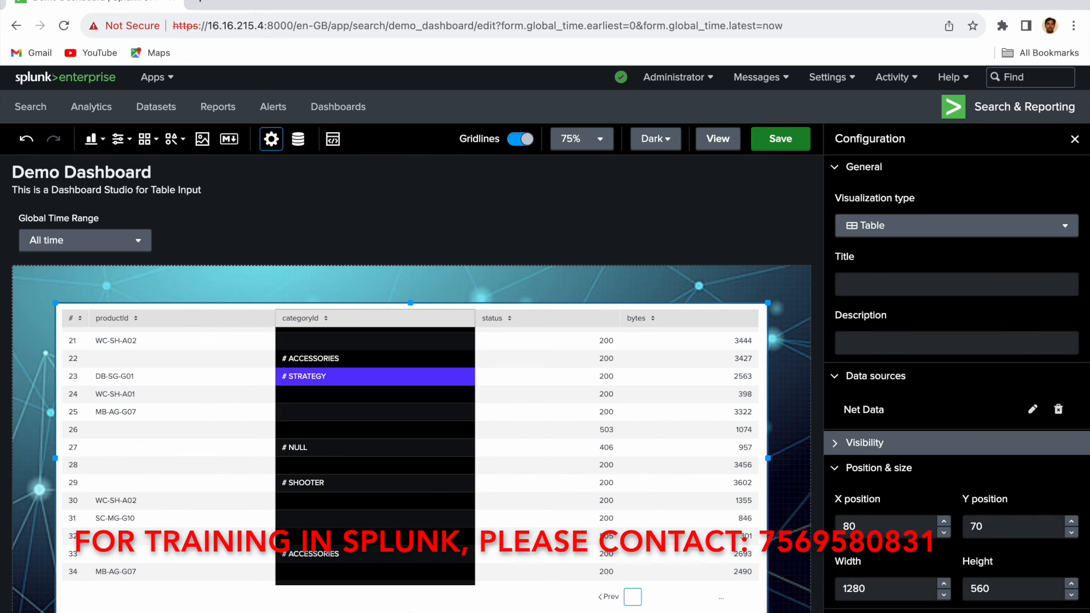
Save the dashboard and check the formatted table in view mode
scroll(957, 384, "down", 10)
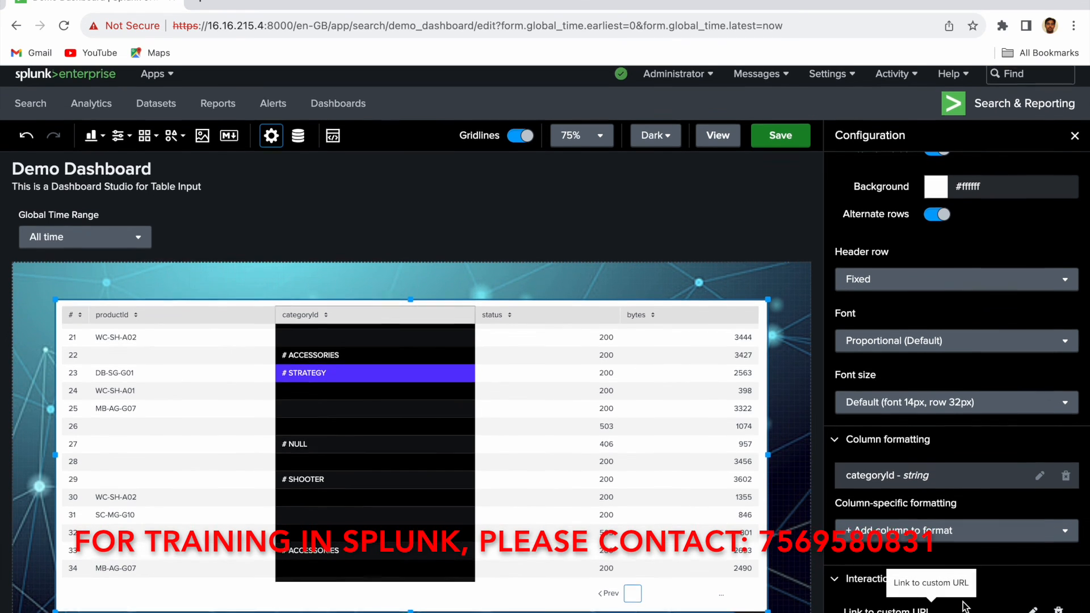
scroll(1009, 544, "down", 5)
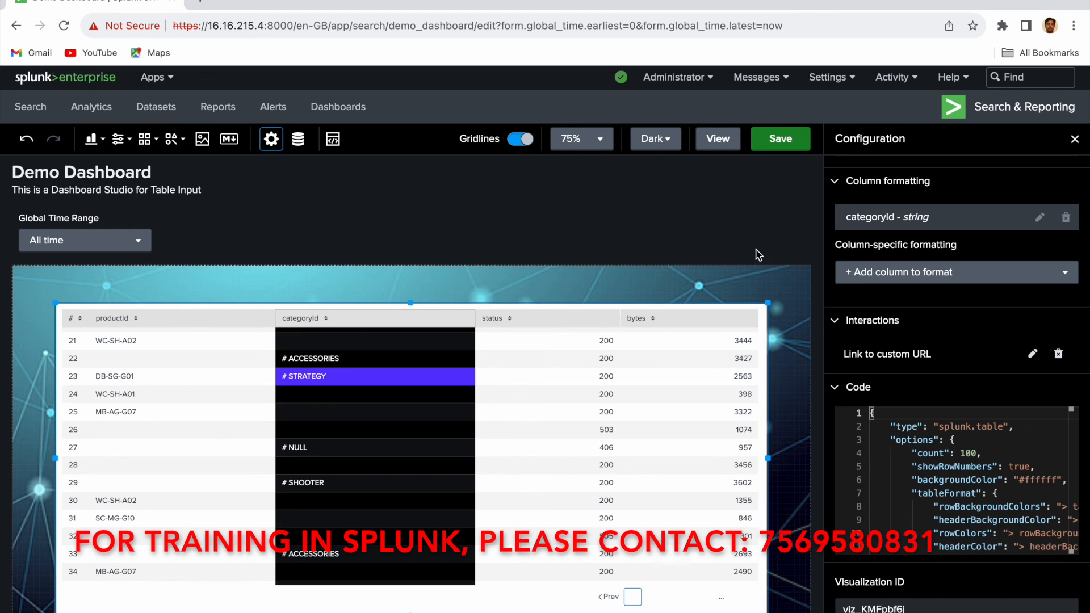
left_click(782, 147)
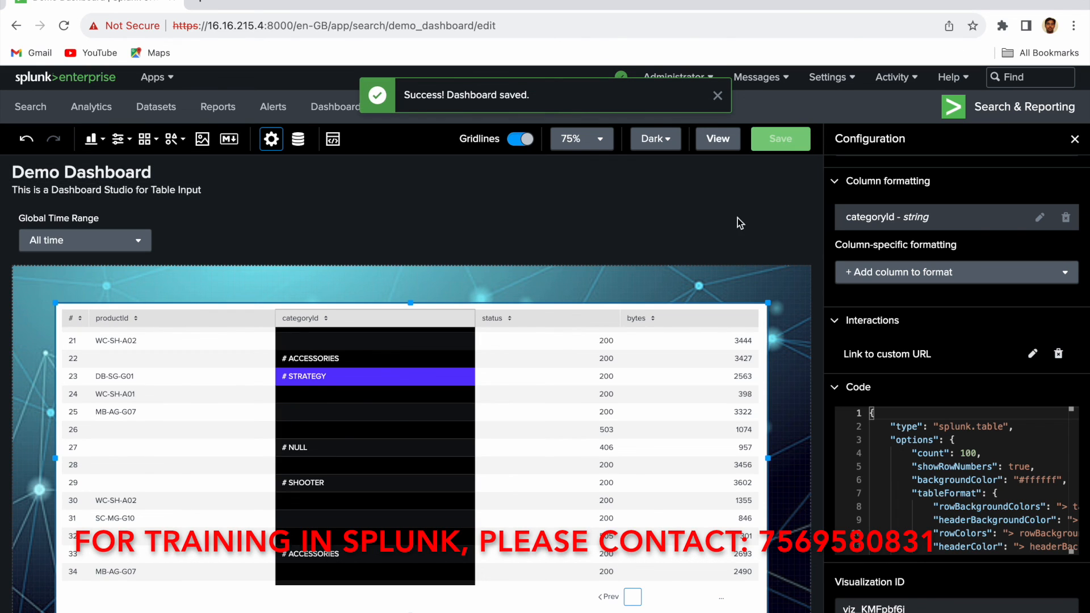
left_click(719, 142)
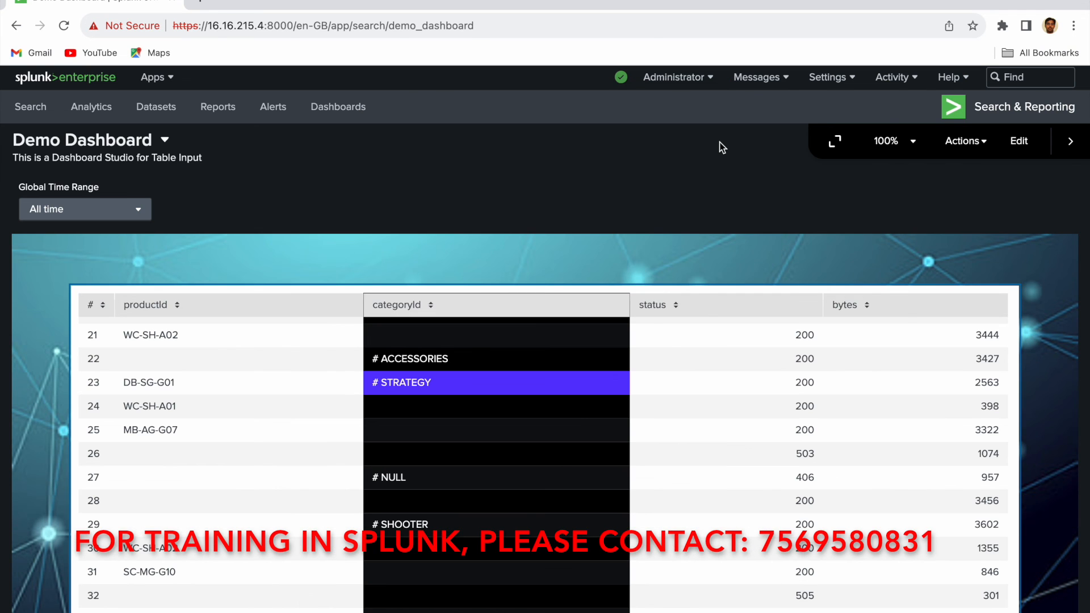
scroll(704, 305, "down", 1)
scroll(706, 306, "up", 4)
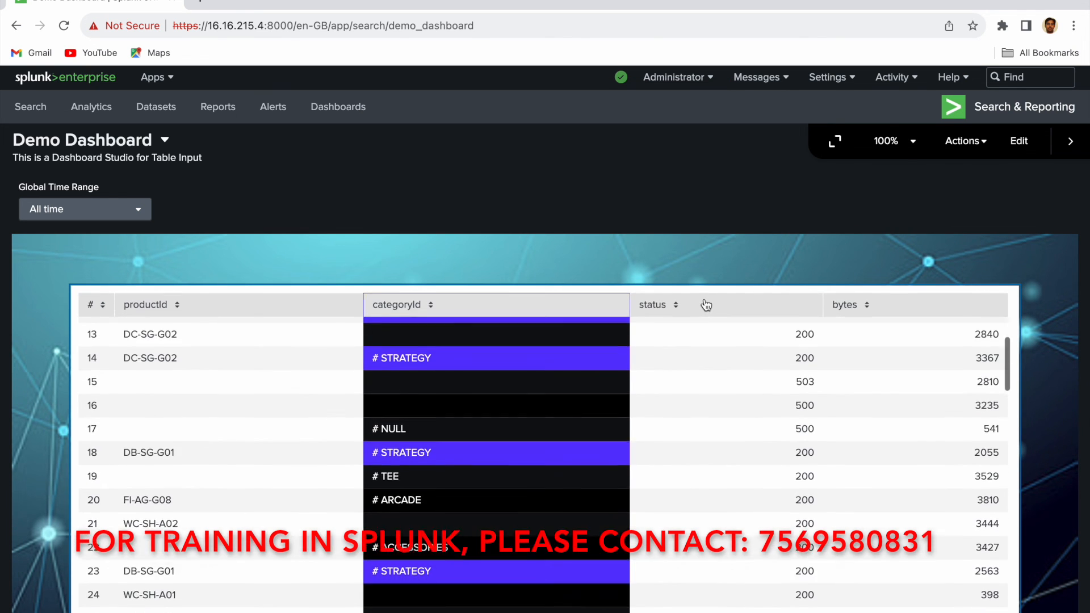
scroll(704, 305, "up", 5)
left_click(806, 397)
scroll(810, 410, "down", 1)
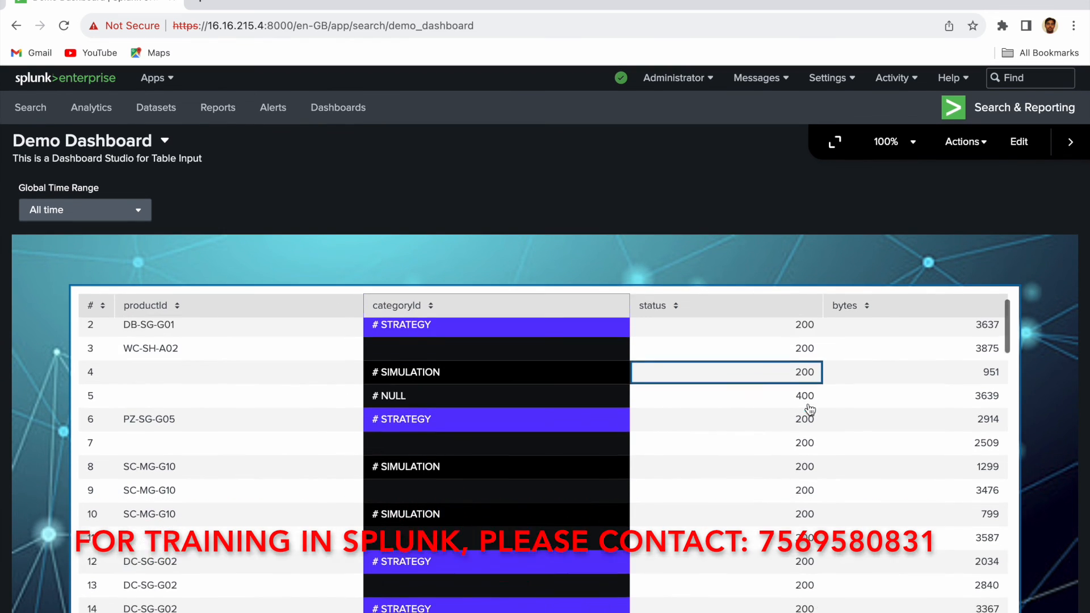
scroll(810, 410, "down", 1)
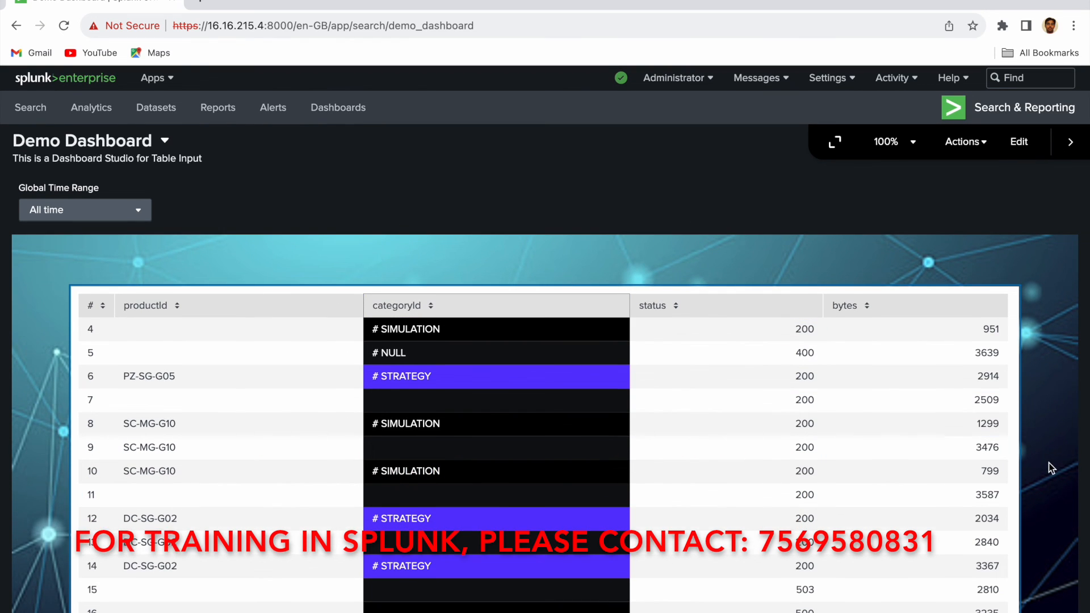
scroll(1048, 462, "down", 2)
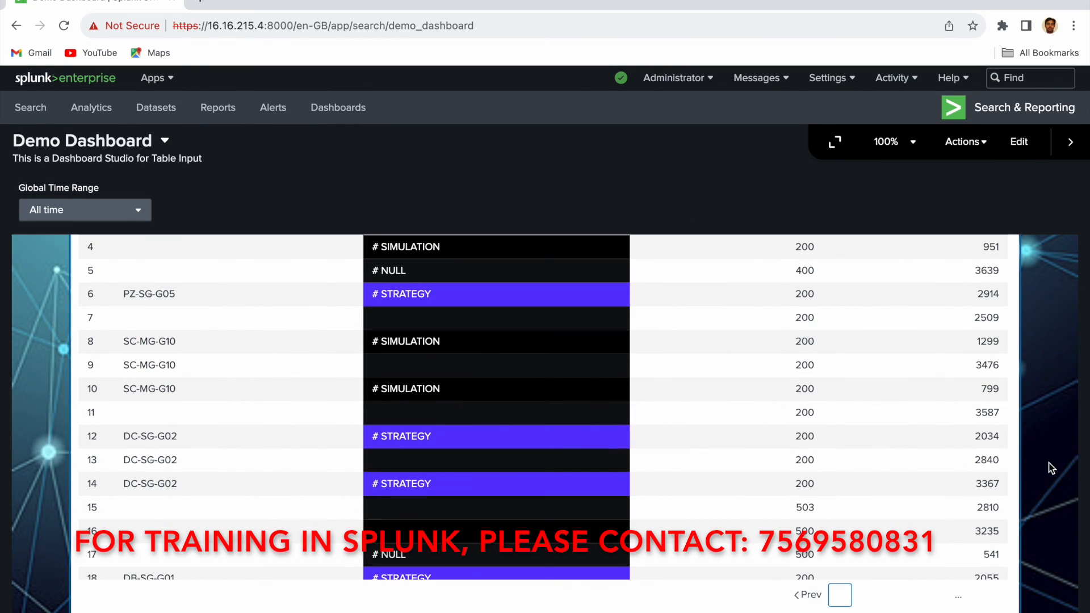
scroll(769, 424, "up", 4)
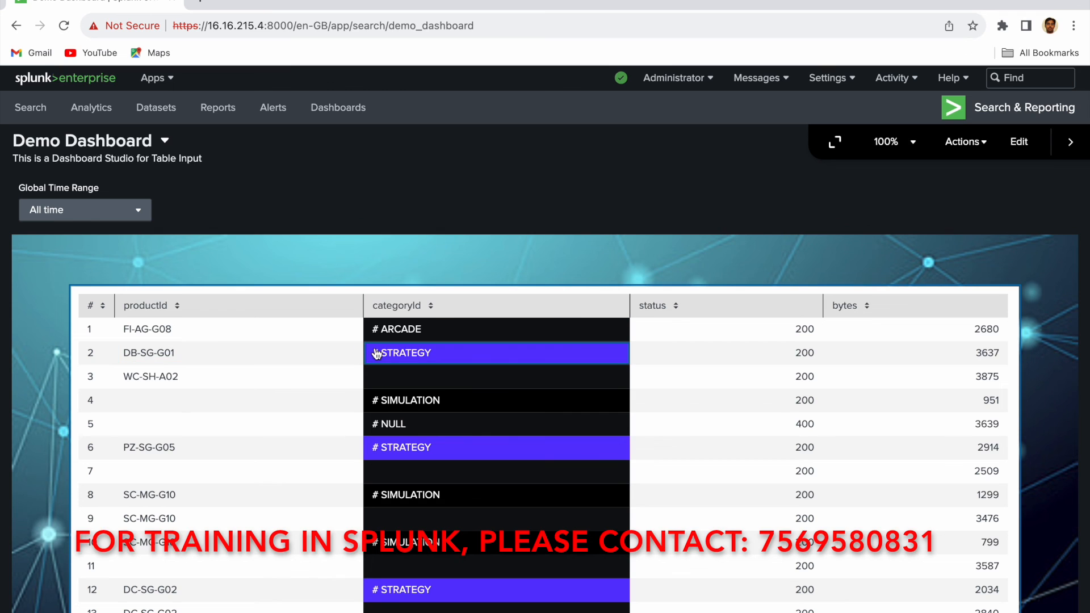
left_click(423, 355)
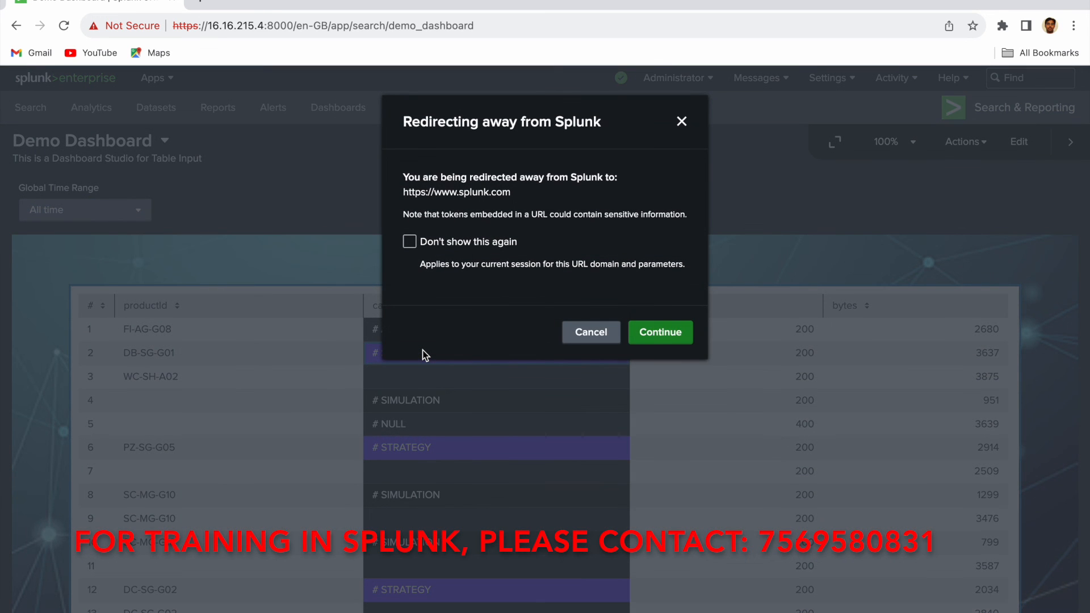
left_click(651, 333)
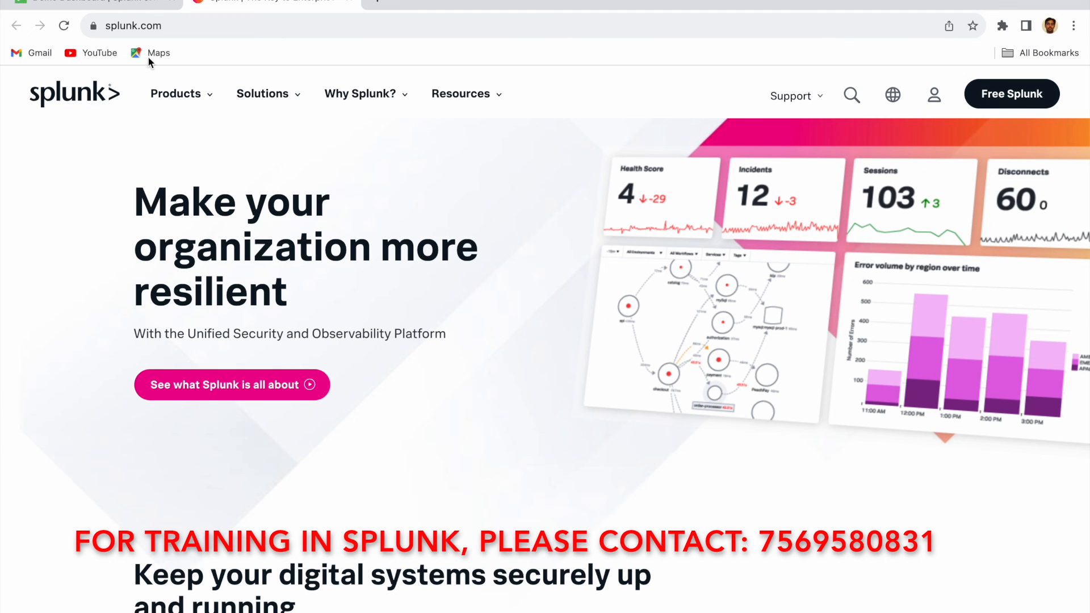
left_click(119, 7)
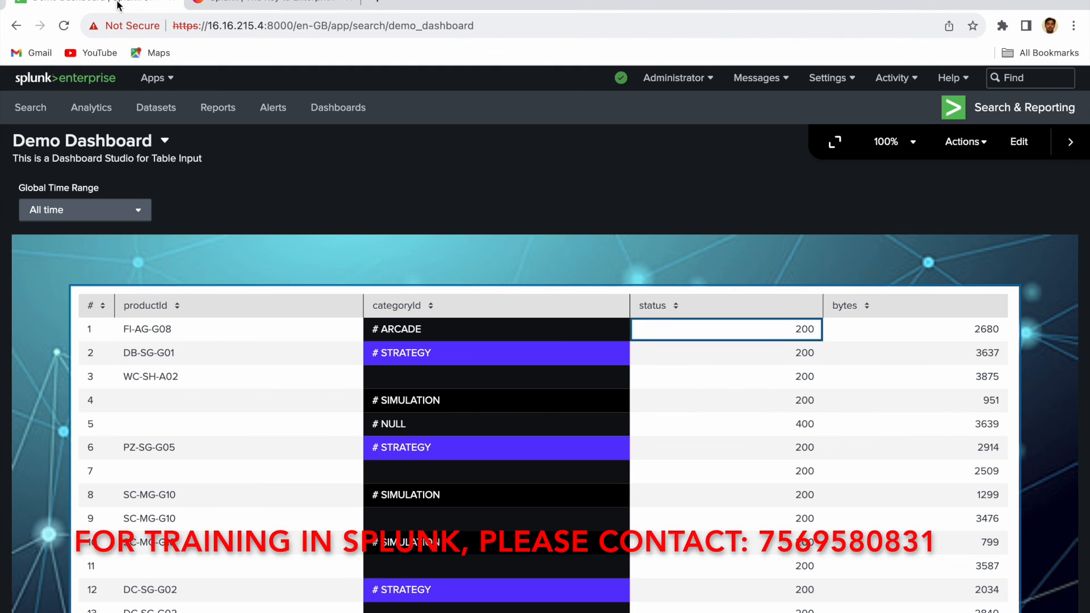